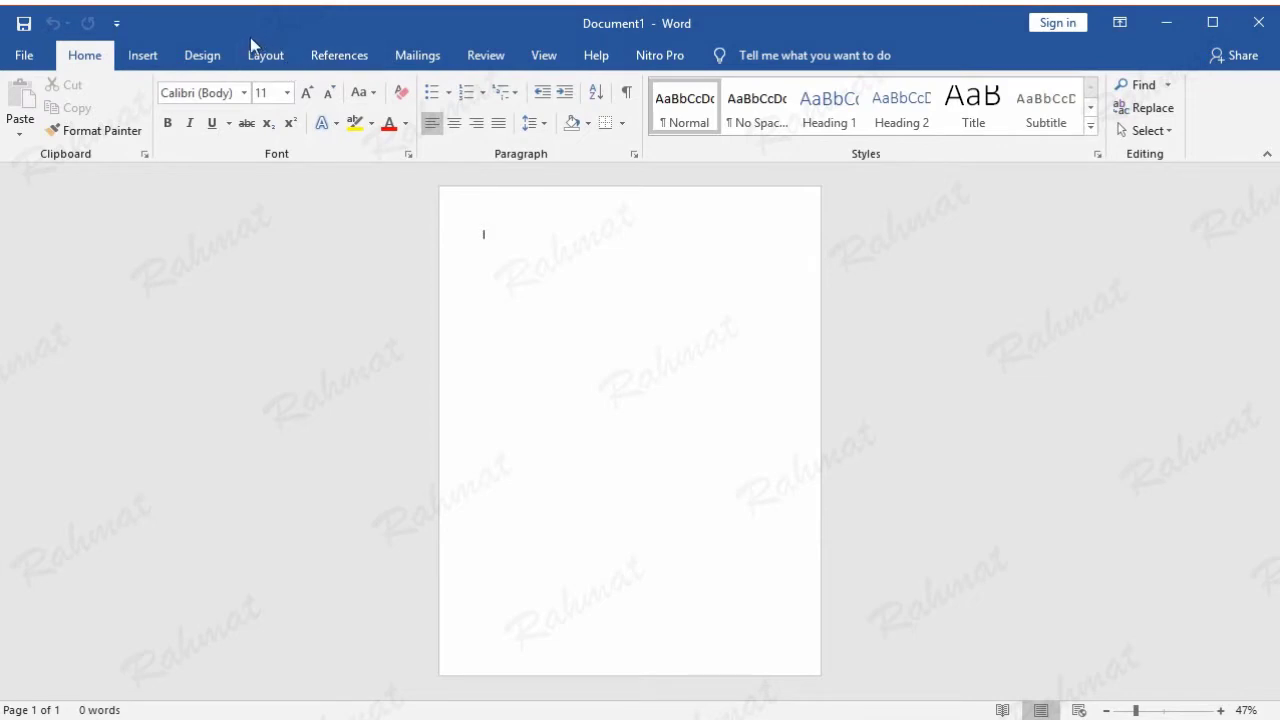
Set the page to A4 paper size in portrait orientation
{"action": "left_click", "coordinate": [268, 60]}
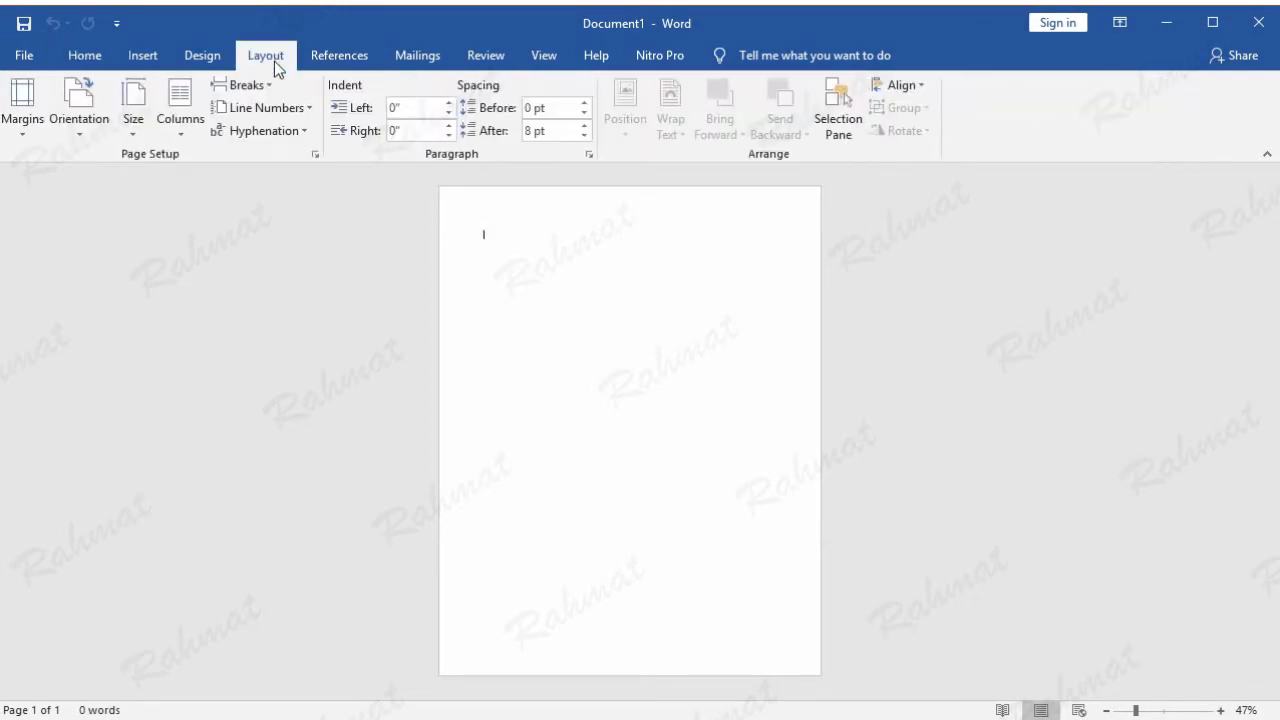
{"action": "left_click", "coordinate": [133, 112]}
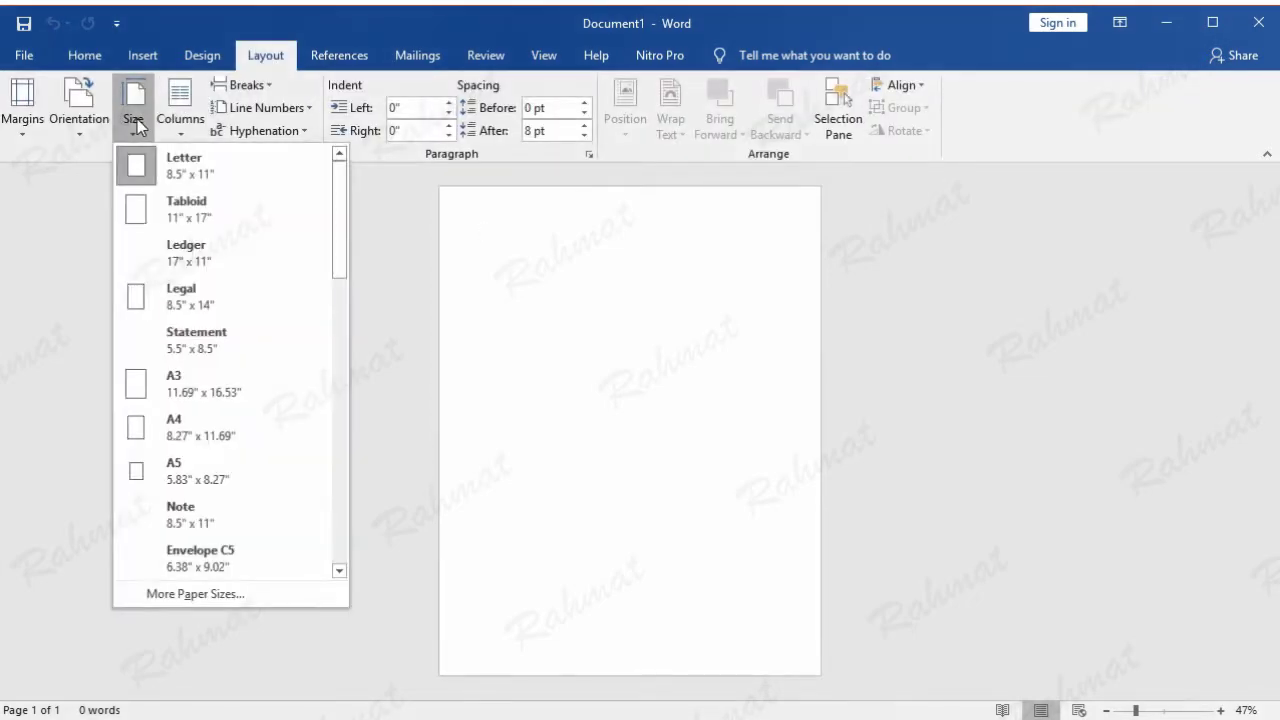
{"action": "left_click", "coordinate": [150, 430]}
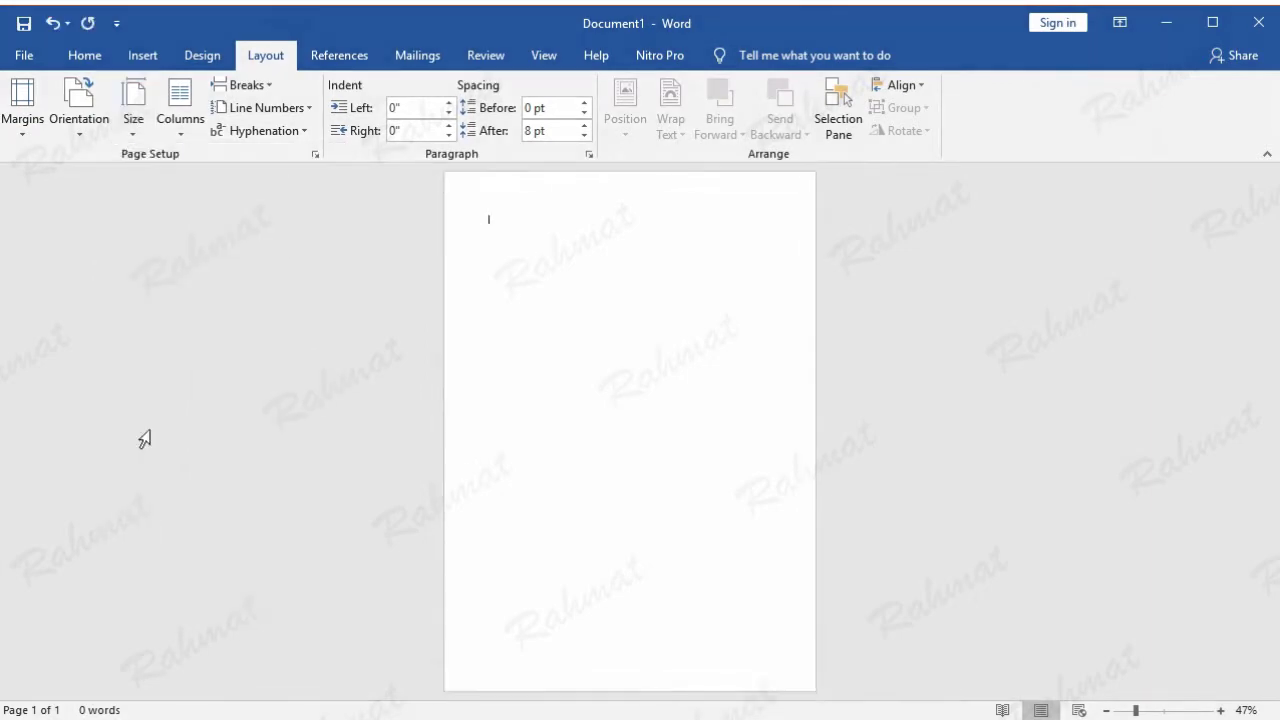
{"action": "left_click", "coordinate": [86, 128]}
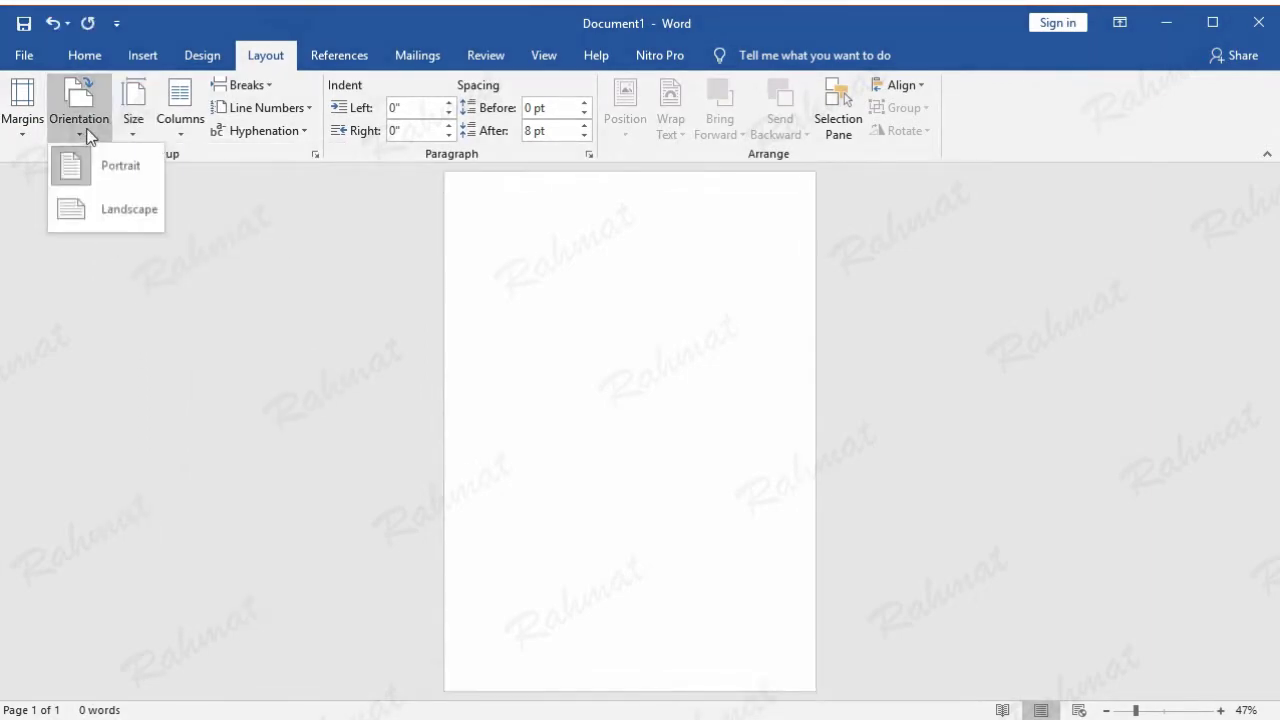
{"action": "left_click", "coordinate": [90, 170]}
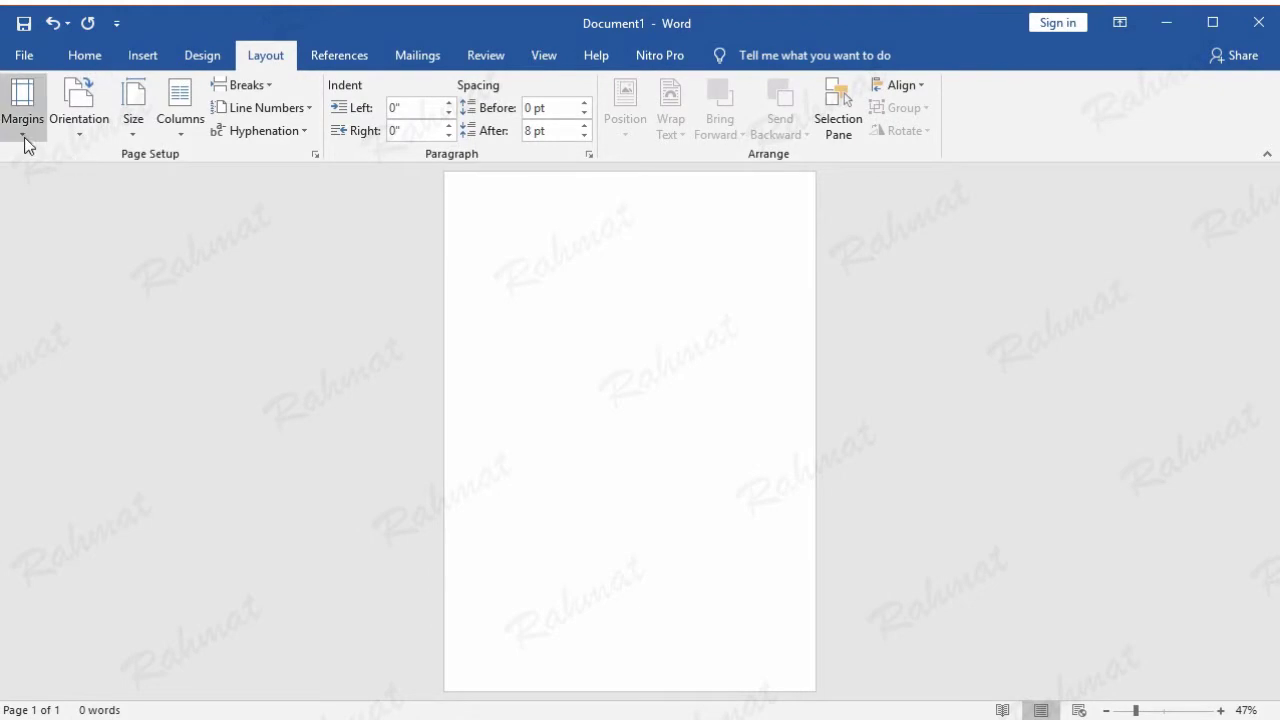
Set custom margins of 1.5 inches on the top, left, bottom and right
{"action": "left_click", "coordinate": [24, 138]}
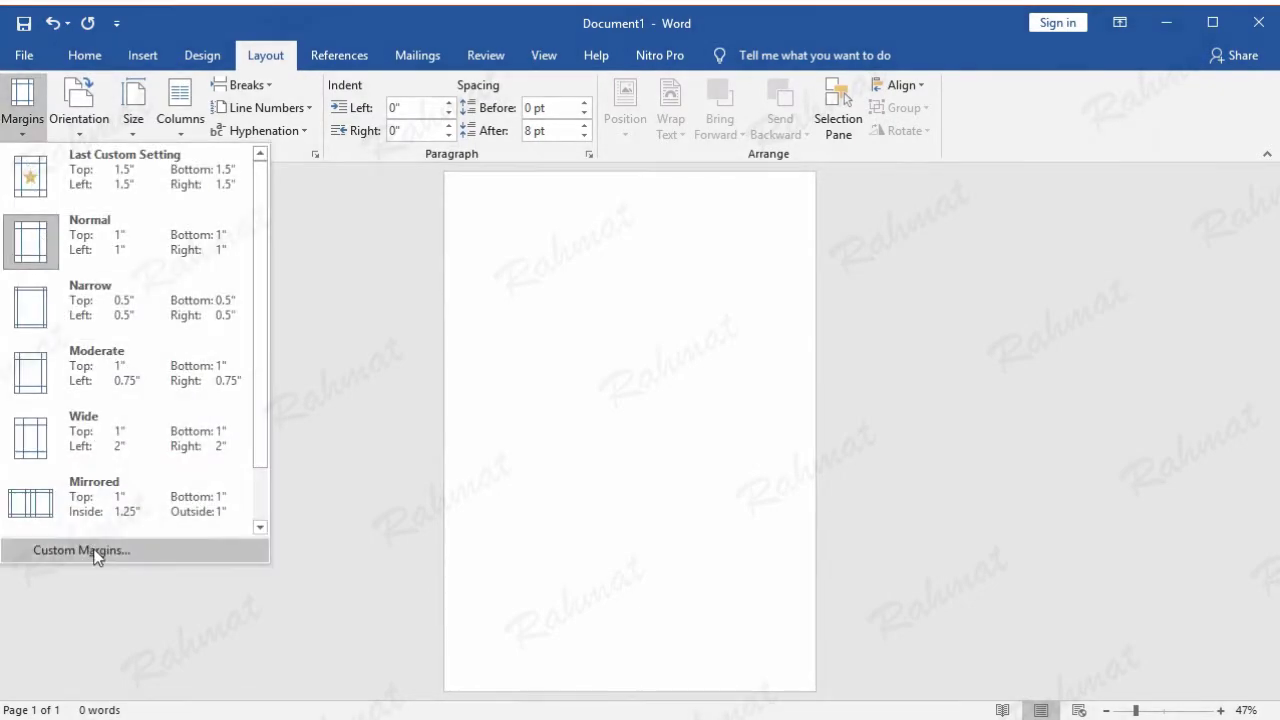
{"action": "left_click", "coordinate": [90, 550]}
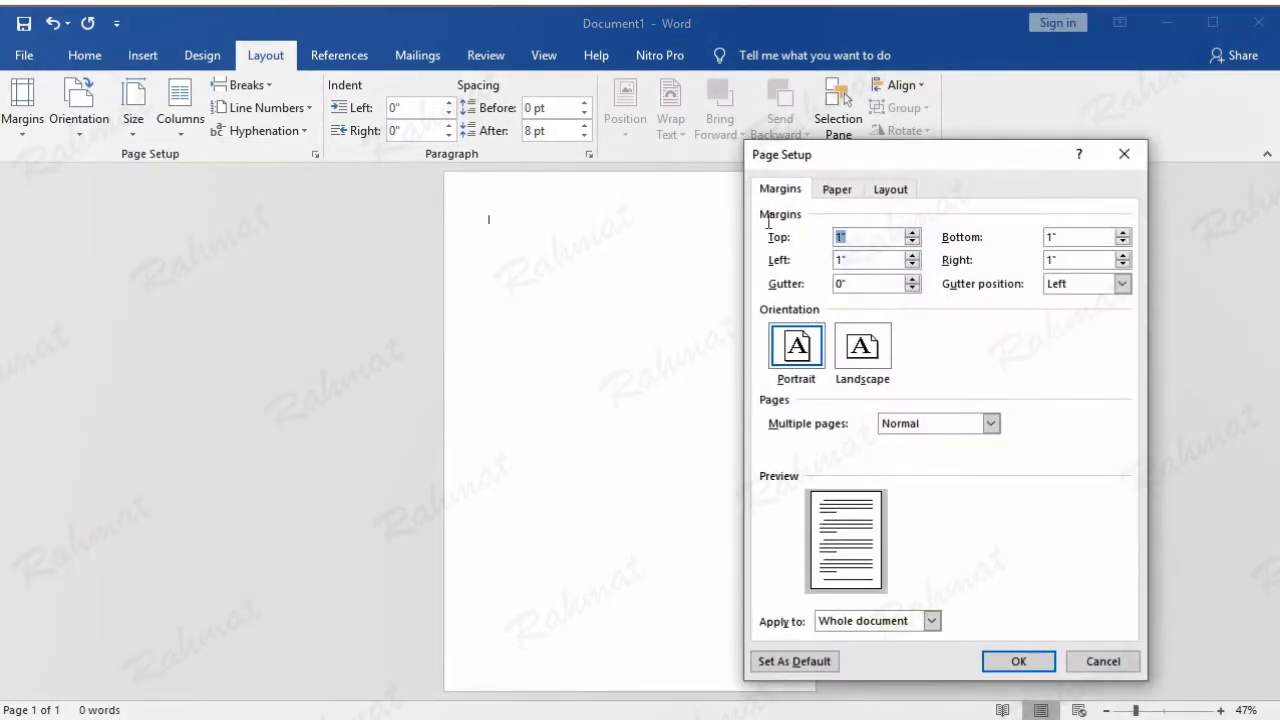
{"action": "type", "text": "1.5"}
{"action": "double_click", "coordinate": [866, 259]}
{"action": "type", "text": "1."}
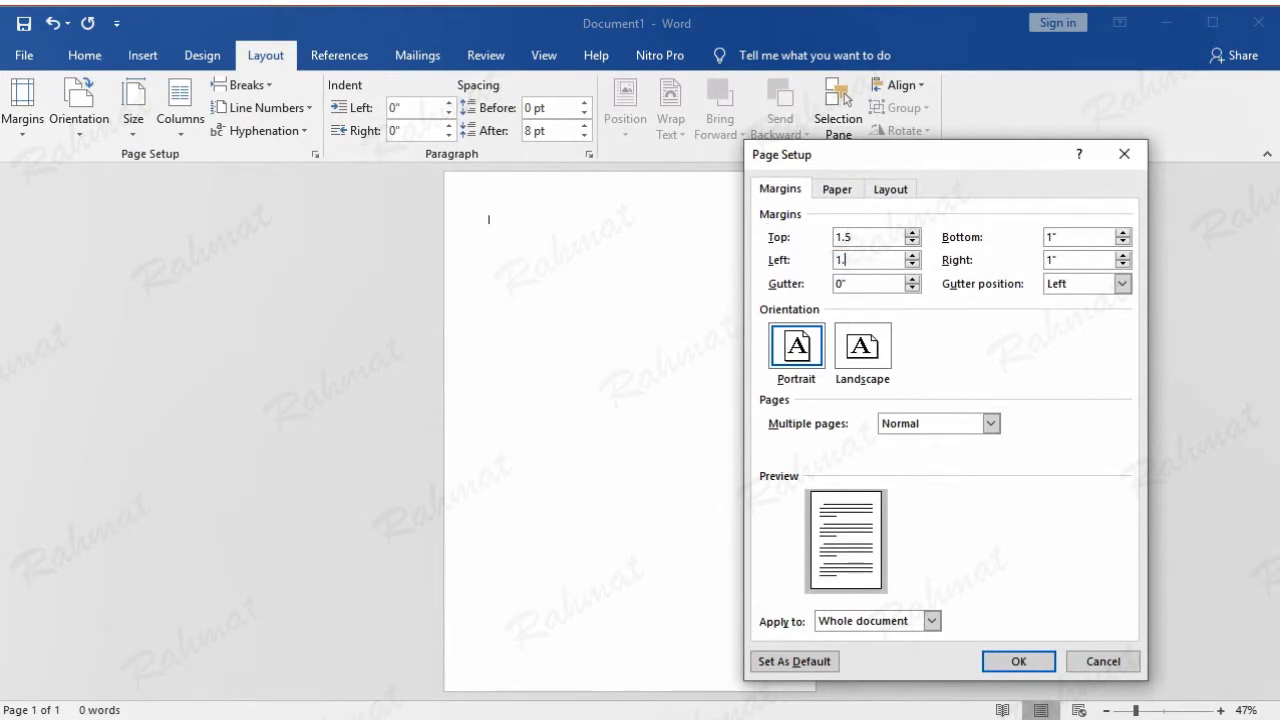
{"action": "type", "text": "5"}
{"action": "double_click", "coordinate": [1080, 237]}
{"action": "type", "text": "1.5"}
{"action": "double_click", "coordinate": [1072, 260]}
{"action": "type", "text": "1."}
{"action": "type", "text": "5"}
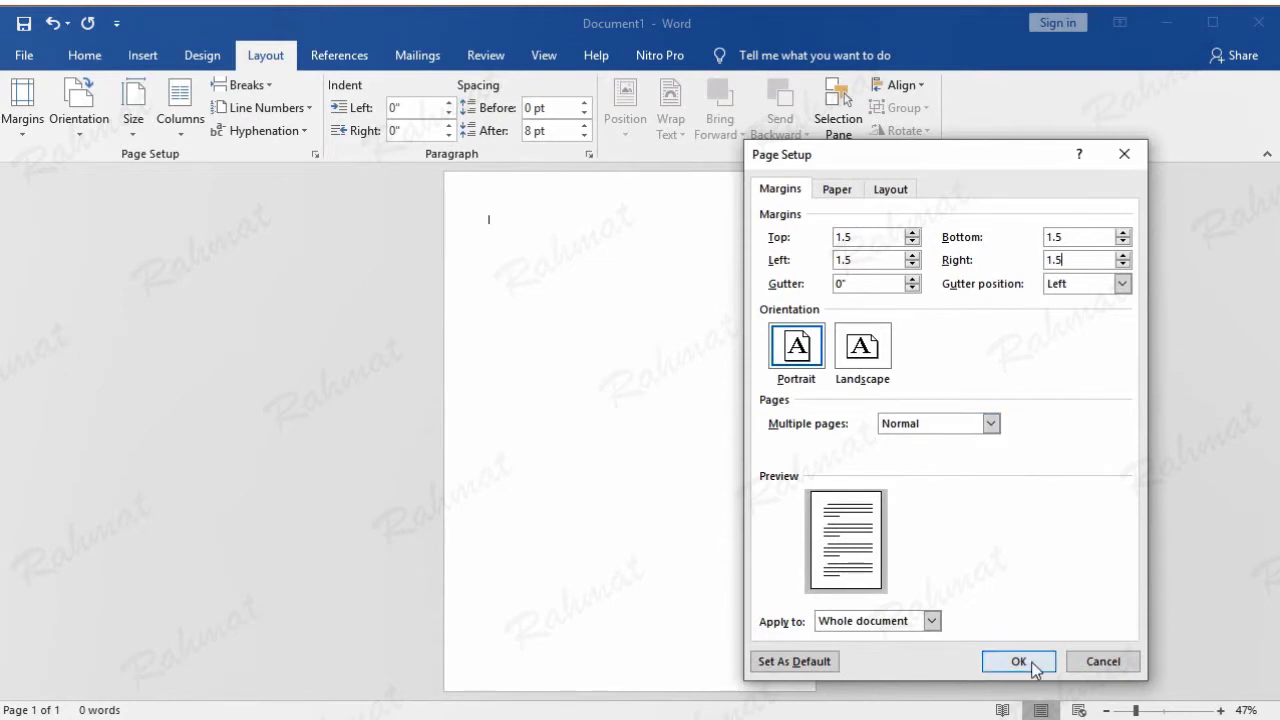
{"action": "left_click", "coordinate": [1033, 662]}
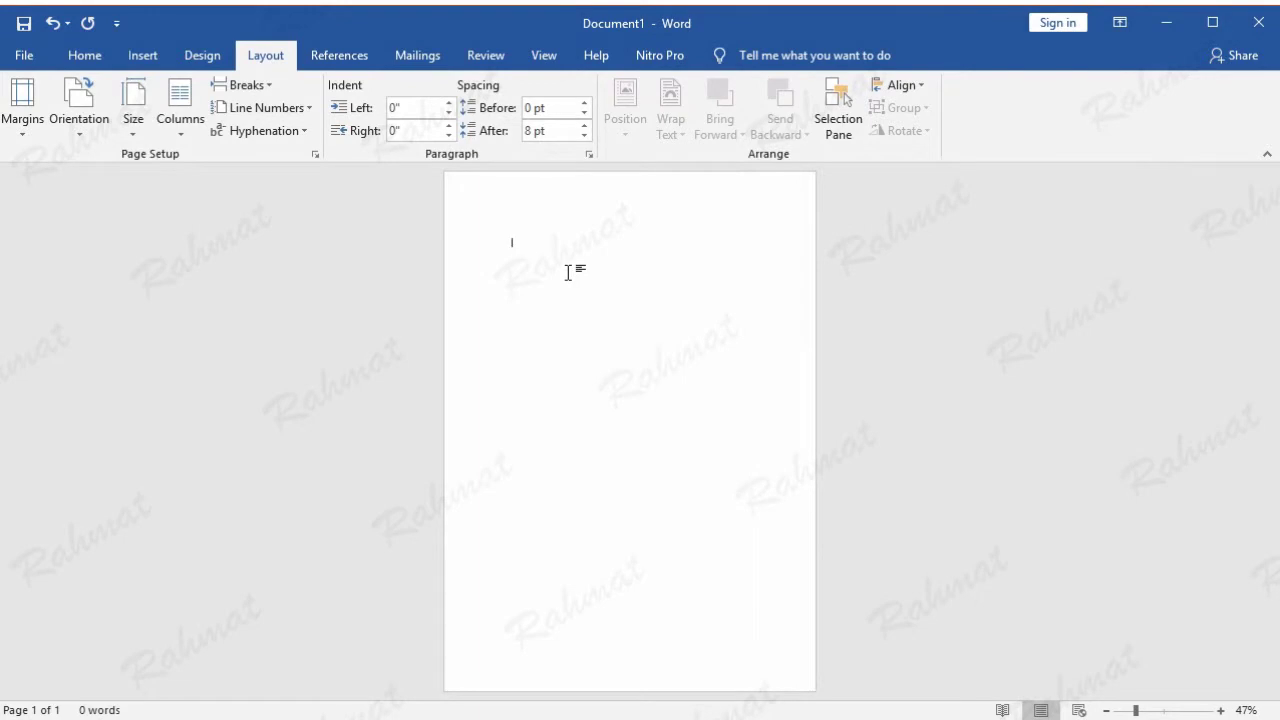
Choose Times New Roman at size 20 as the typing font
{"action": "left_click", "coordinate": [85, 57]}
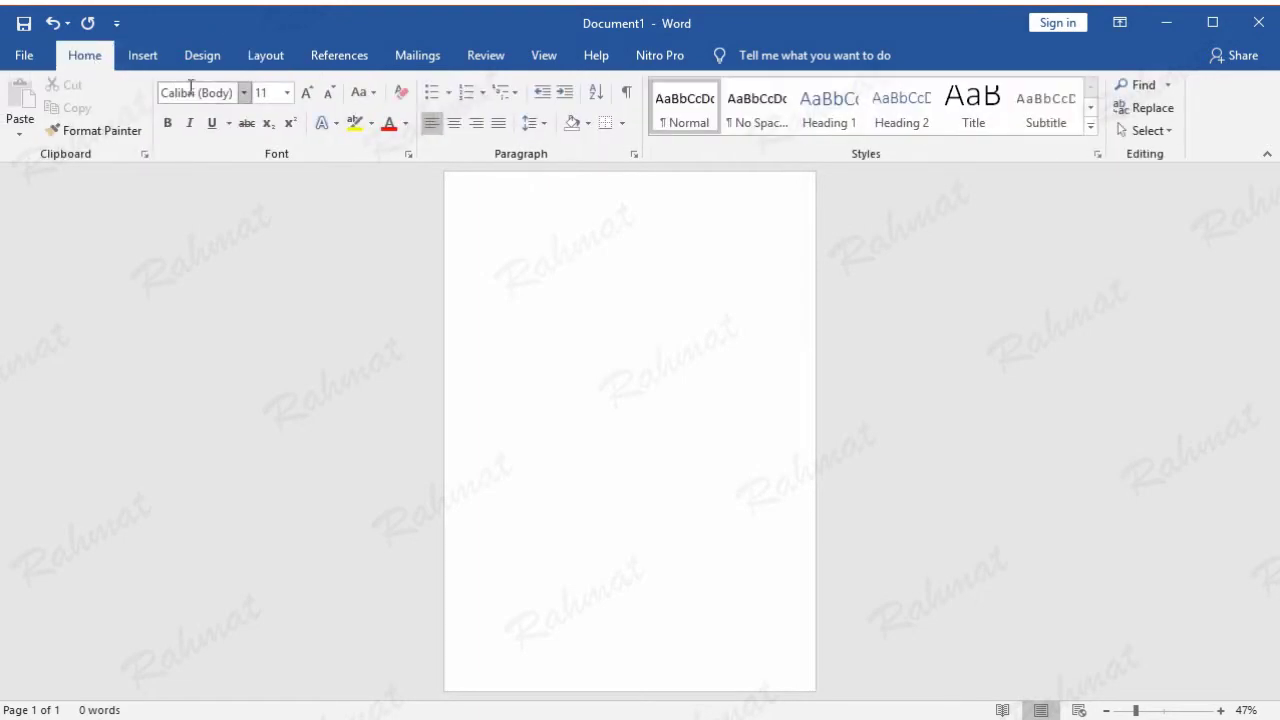
{"action": "left_click", "coordinate": [244, 92]}
{"action": "scroll", "coordinate": [280, 428], "scroll_direction": "down", "scroll_amount": 4}
{"action": "scroll", "coordinate": [293, 425], "scroll_direction": "down", "scroll_amount": 5}
{"action": "scroll", "coordinate": [295, 430], "scroll_direction": "down", "scroll_amount": 2}
{"action": "mouse_move", "coordinate": [430, 190]}
{"action": "left_mouse_down"}
{"action": "mouse_move", "coordinate": [437, 355]}
{"action": "mouse_move", "coordinate": [361, 489]}
{"action": "left_mouse_up"}
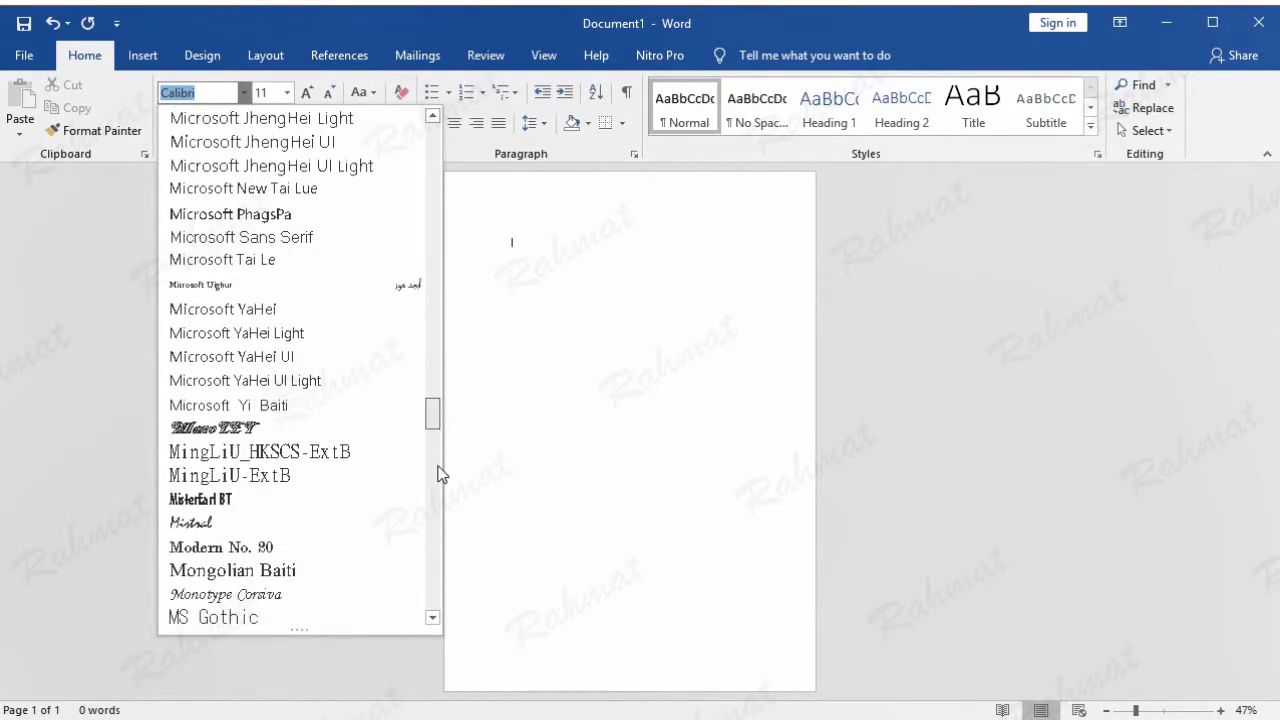
{"action": "scroll", "coordinate": [343, 483], "scroll_direction": "down", "scroll_amount": 3}
{"action": "scroll", "coordinate": [343, 480], "scroll_direction": "down", "scroll_amount": 5}
{"action": "scroll", "coordinate": [343, 479], "scroll_direction": "down", "scroll_amount": 3}
{"action": "scroll", "coordinate": [343, 488], "scroll_direction": "down", "scroll_amount": 3}
{"action": "scroll", "coordinate": [343, 487], "scroll_direction": "down", "scroll_amount": 4}
{"action": "scroll", "coordinate": [341, 480], "scroll_direction": "down", "scroll_amount": 2}
{"action": "scroll", "coordinate": [341, 480], "scroll_direction": "down", "scroll_amount": 4}
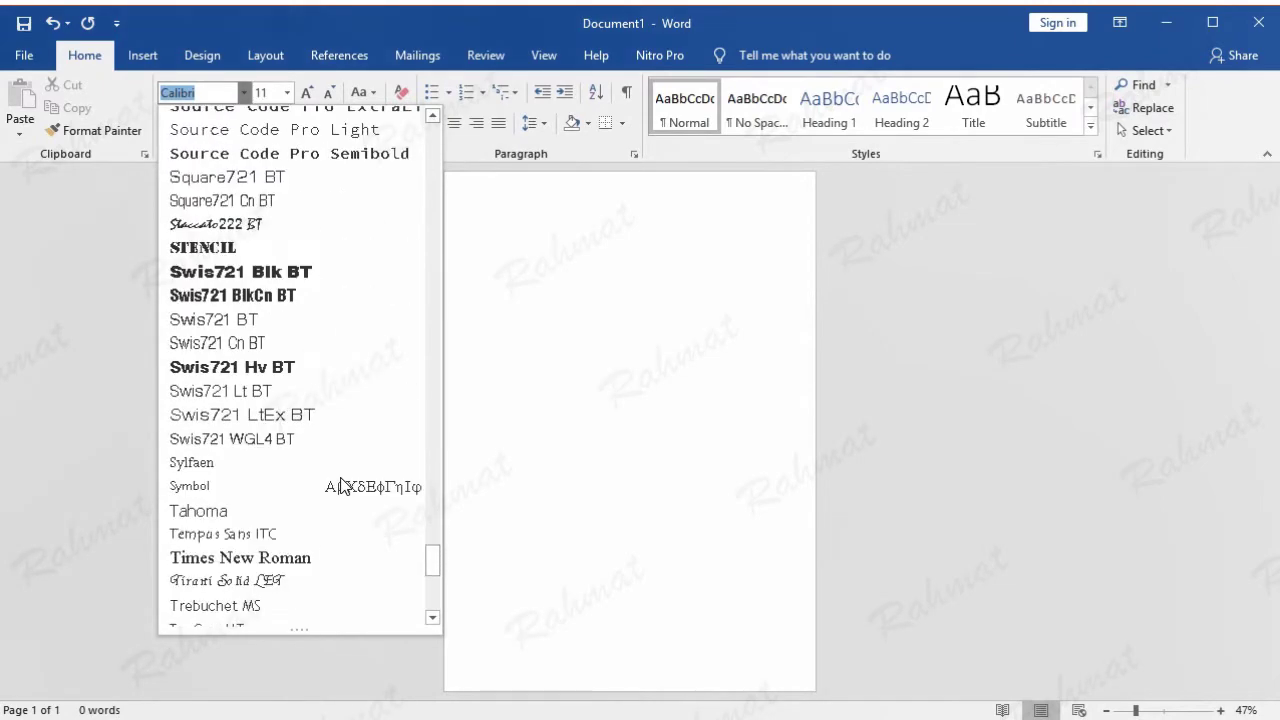
{"action": "scroll", "coordinate": [340, 485], "scroll_direction": "down", "scroll_amount": 5}
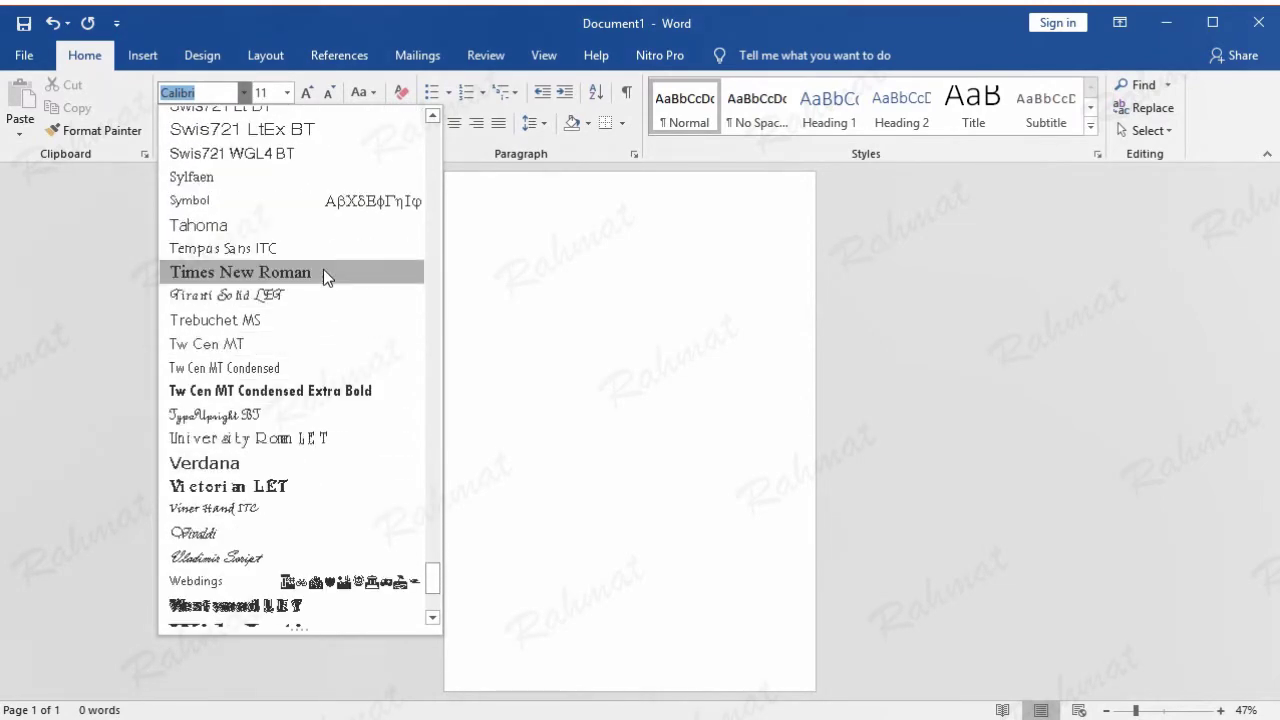
{"action": "left_click", "coordinate": [323, 270]}
{"action": "left_click", "coordinate": [287, 93]}
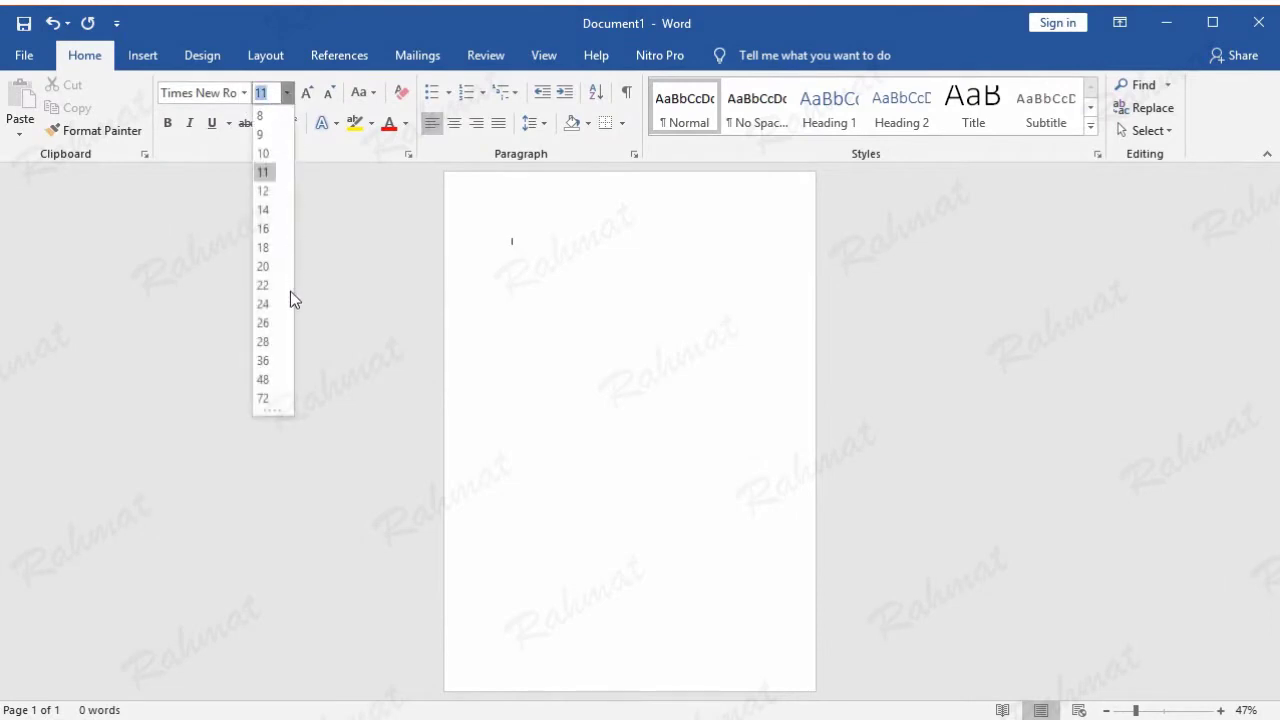
{"action": "left_click", "coordinate": [263, 266]}
Type the title "Cara Meningkatkan Penjualan Online" in quotation marks
{"action": "type", "text": "Cara"}
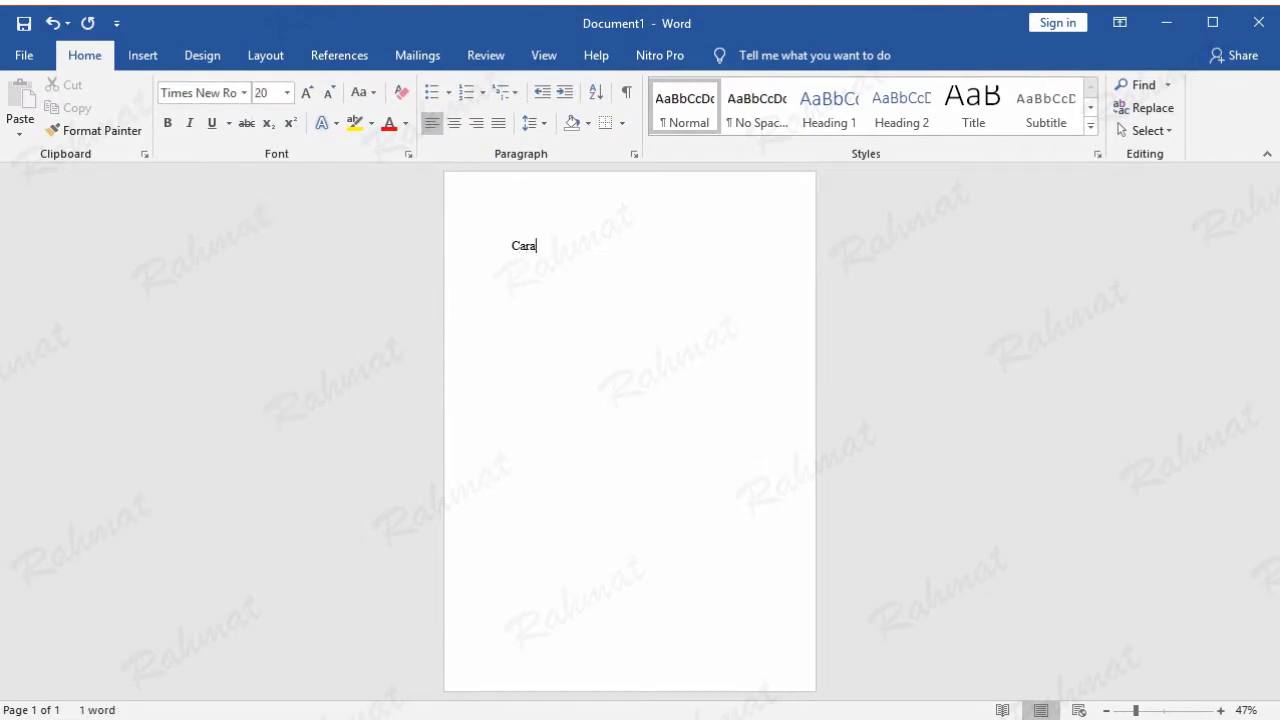
{"action": "left_click", "coordinate": [514, 242]}
{"action": "type", "text": "\""}
{"action": "left_click", "coordinate": [568, 246]}
{"action": "type", "text": "Meningkatkan "}
{"action": "type", "text": "Penjualan Online “"}
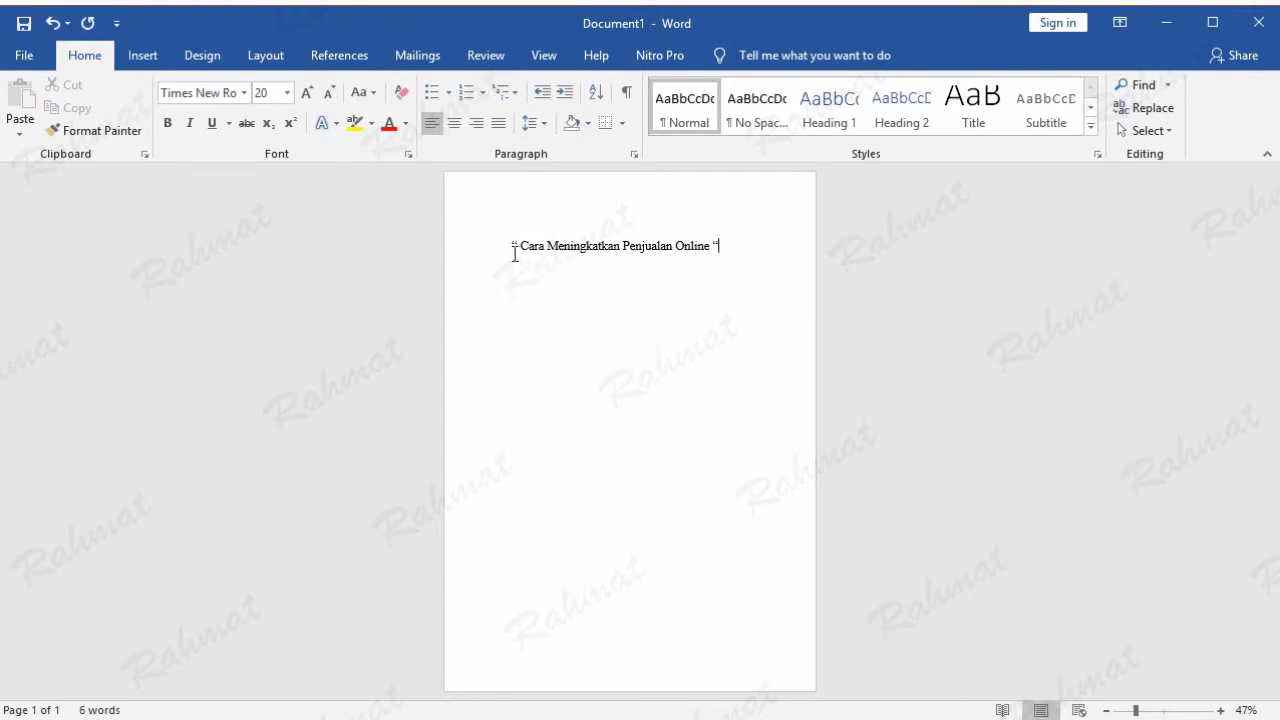
Add 'Disusun Oleh :', the author's name and 'Universitas Berdikari' on separate lines, then select all
{"action": "key", "text": "Return"}
{"action": "type", "text": "isusun"}
{"action": "type", "text": " Ol"}
{"action": "type", "text": "Rahmat"}
{"action": "type", "text": "Maulana"}
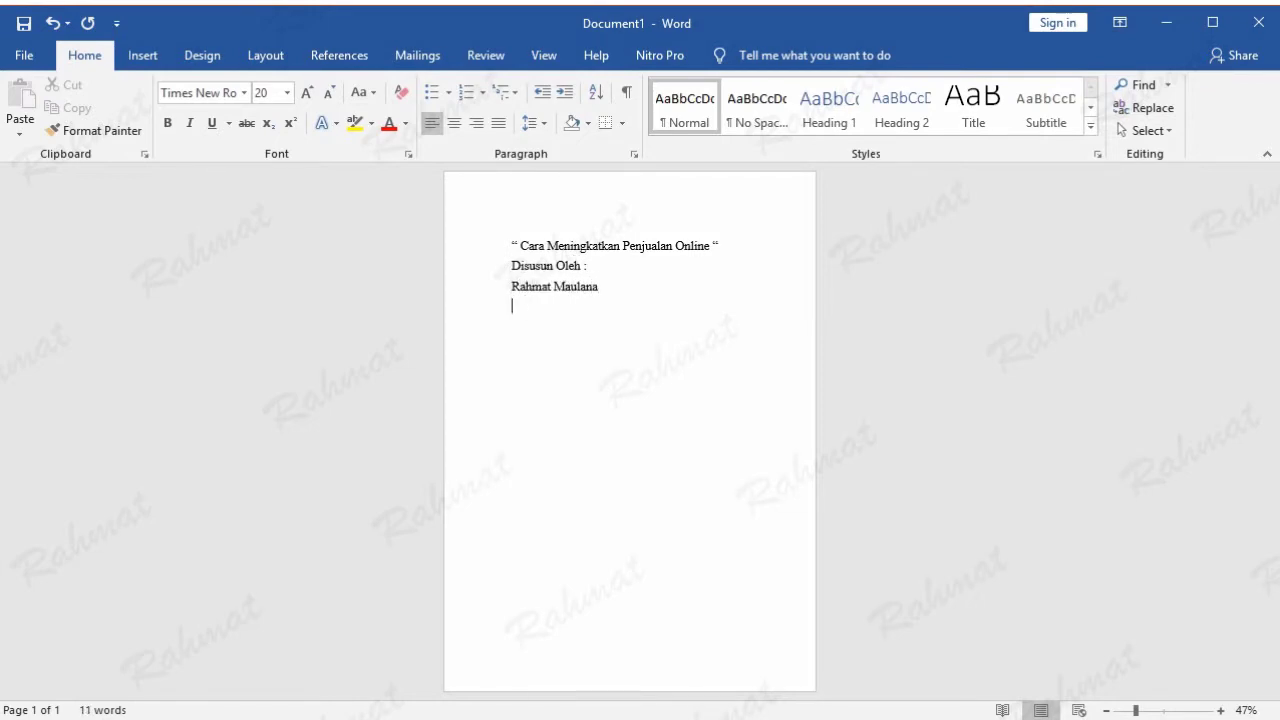
{"action": "type", "text": "Universitas "}
{"action": "type", "text": "Berdikari"}
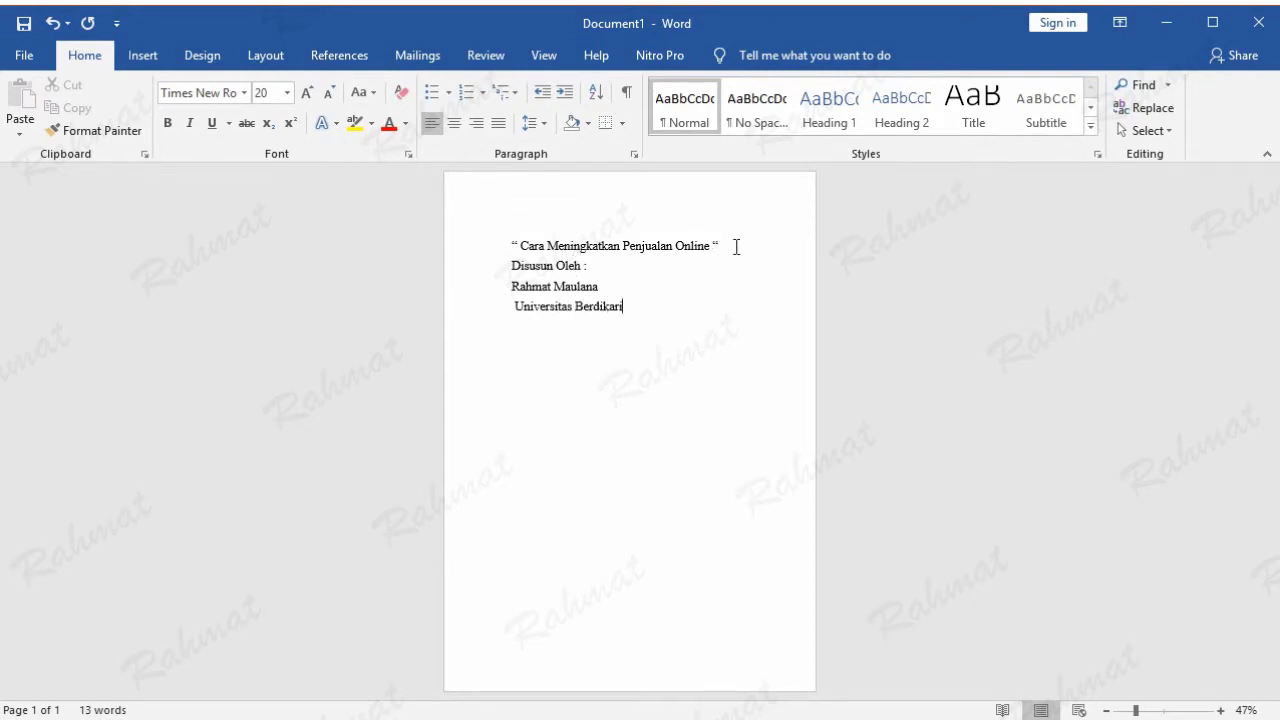
{"action": "key", "text": "ctrl+a"}
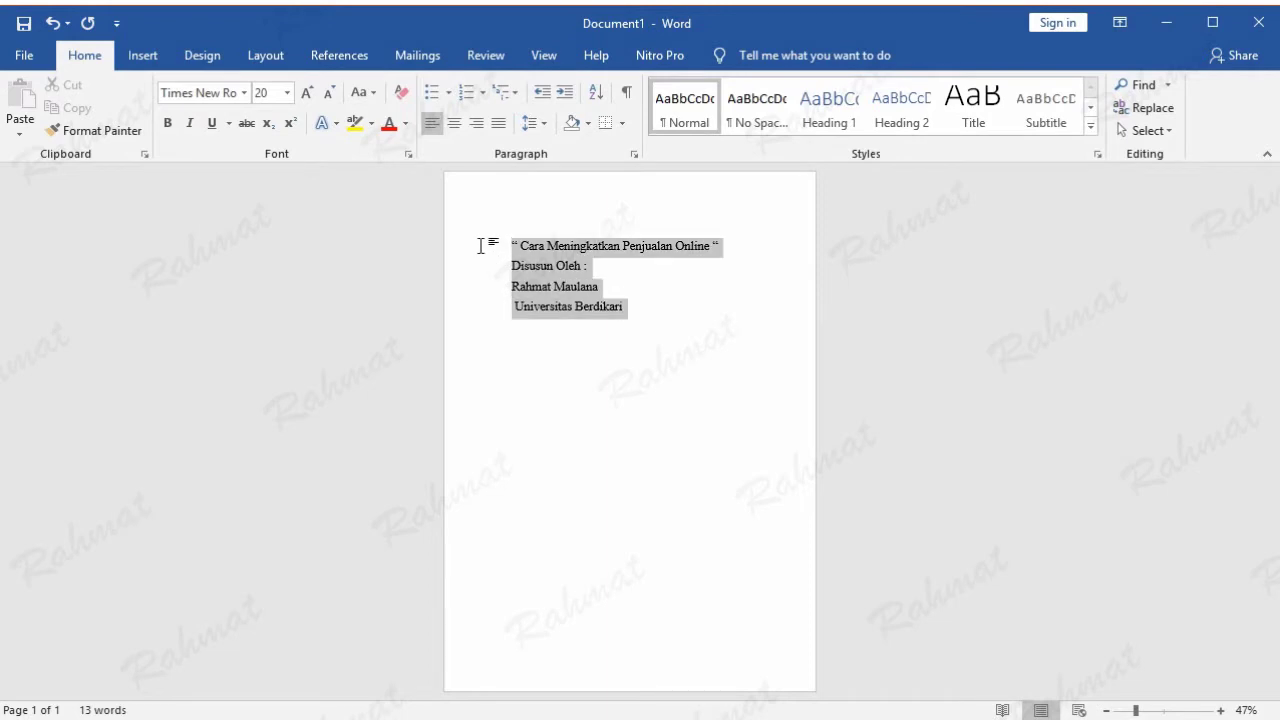
{"action": "left_click", "coordinate": [545, 123]}
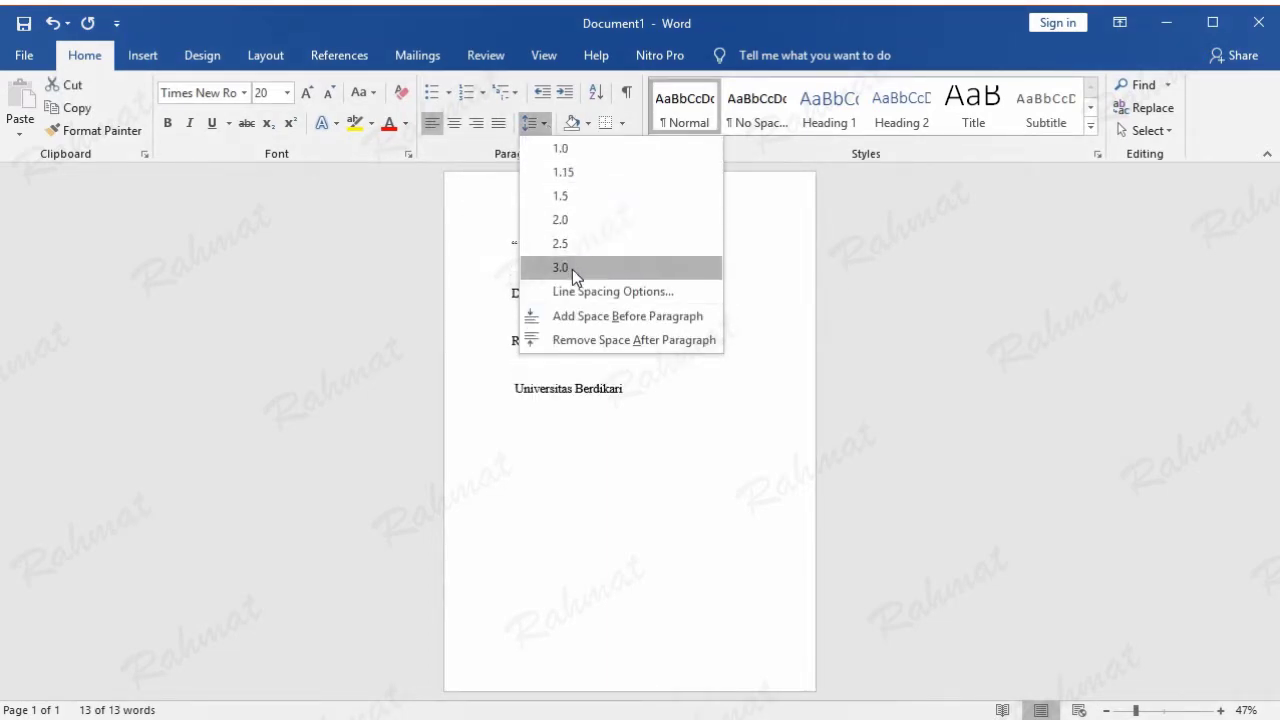
{"action": "left_click", "coordinate": [603, 293]}
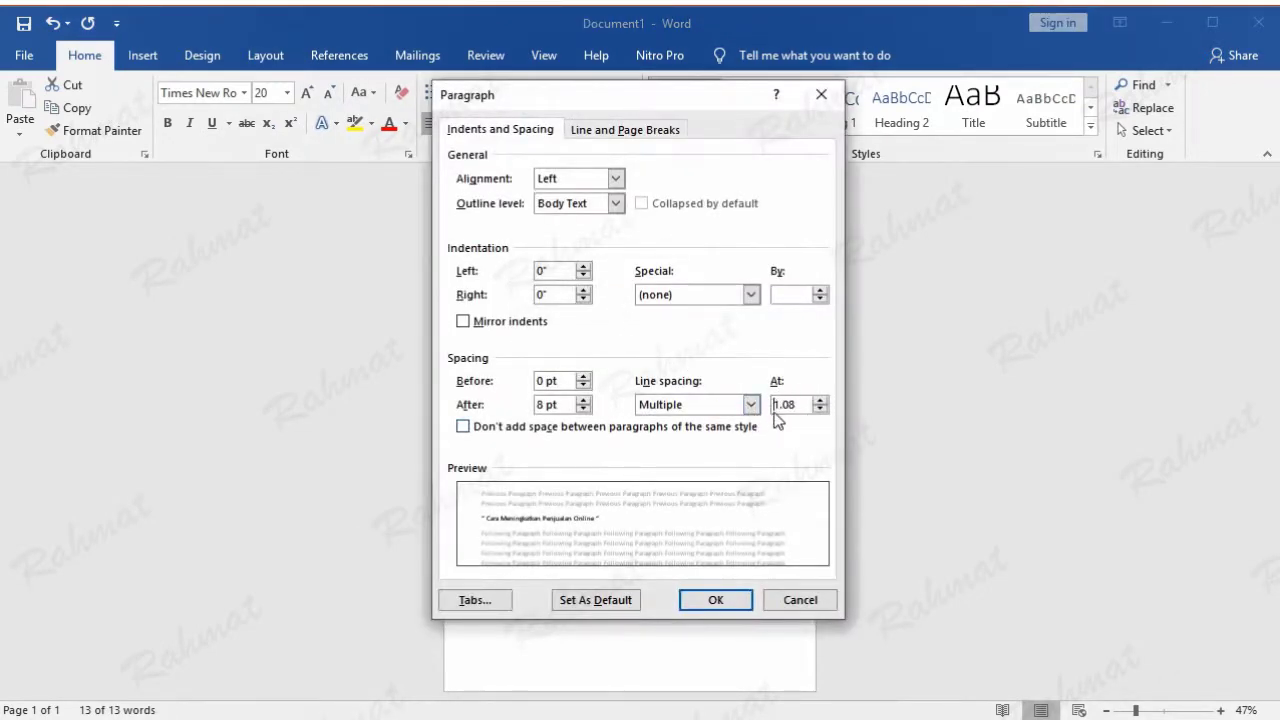
{"action": "left_click", "coordinate": [751, 404]}
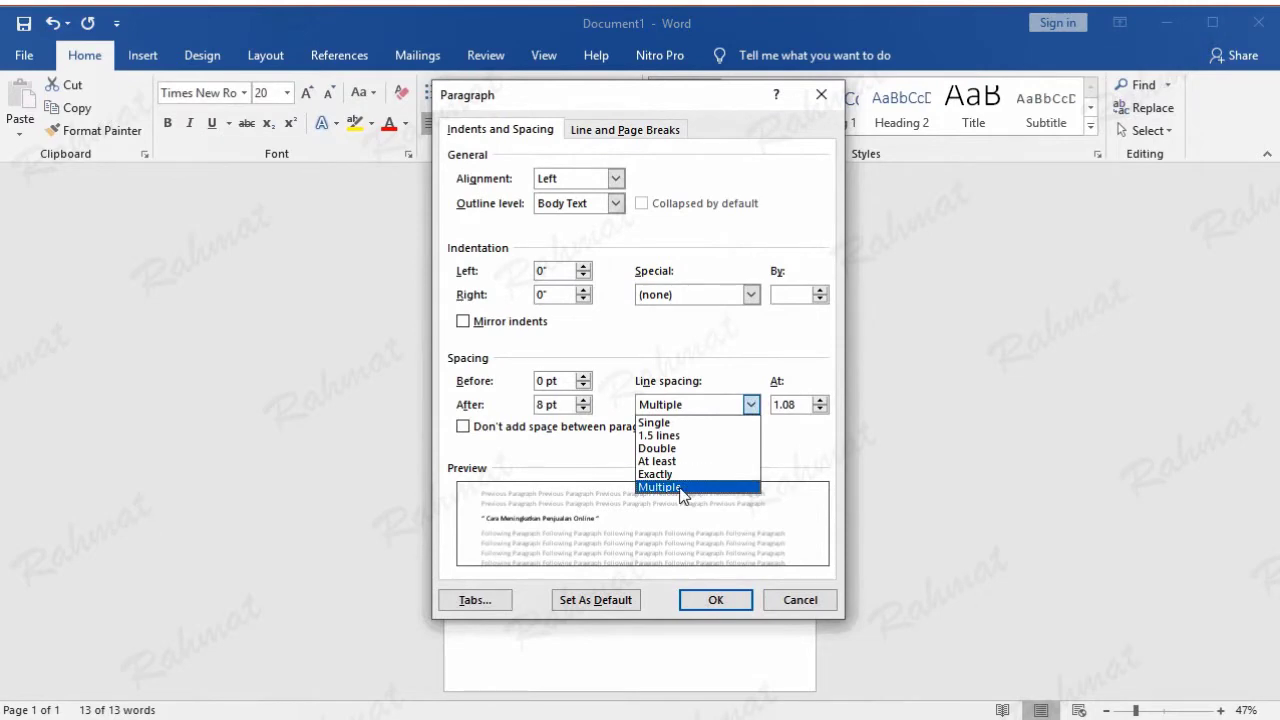
{"action": "left_click", "coordinate": [660, 487]}
{"action": "double_click", "coordinate": [780, 404]}
{"action": "type", "text": "3"}
{"action": "left_click", "coordinate": [800, 600]}
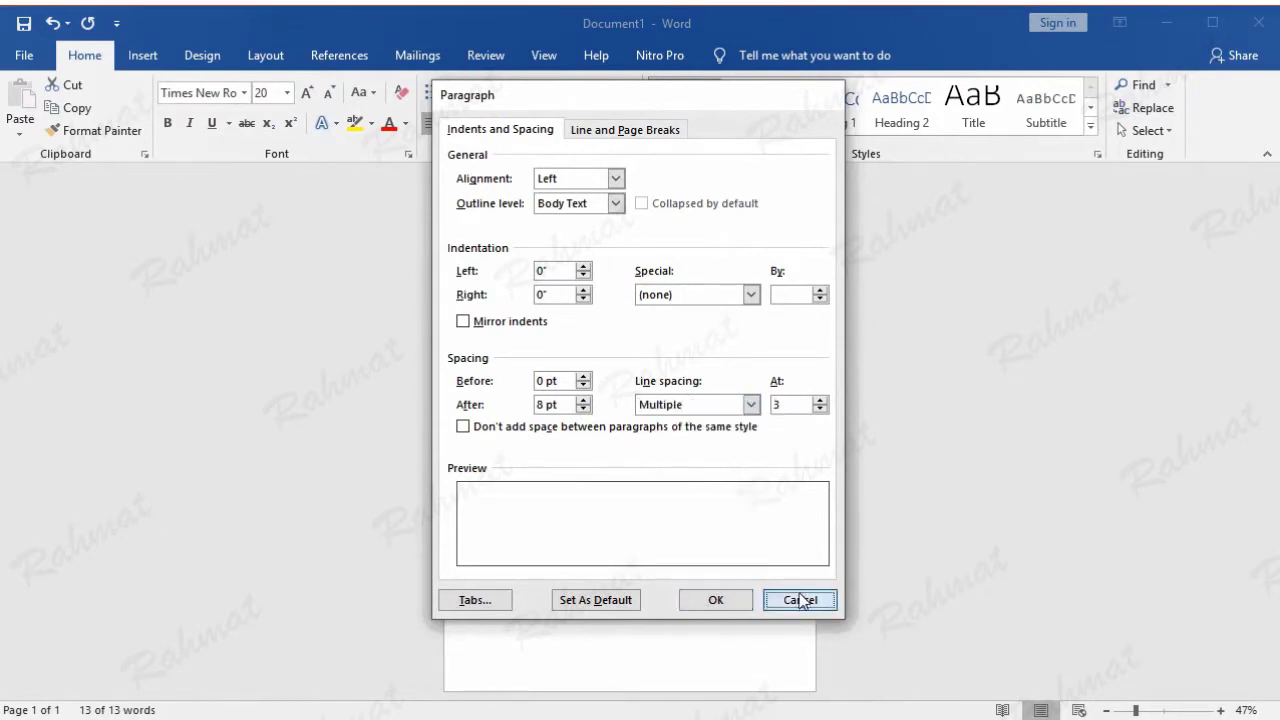
{"action": "left_click", "coordinate": [546, 123]}
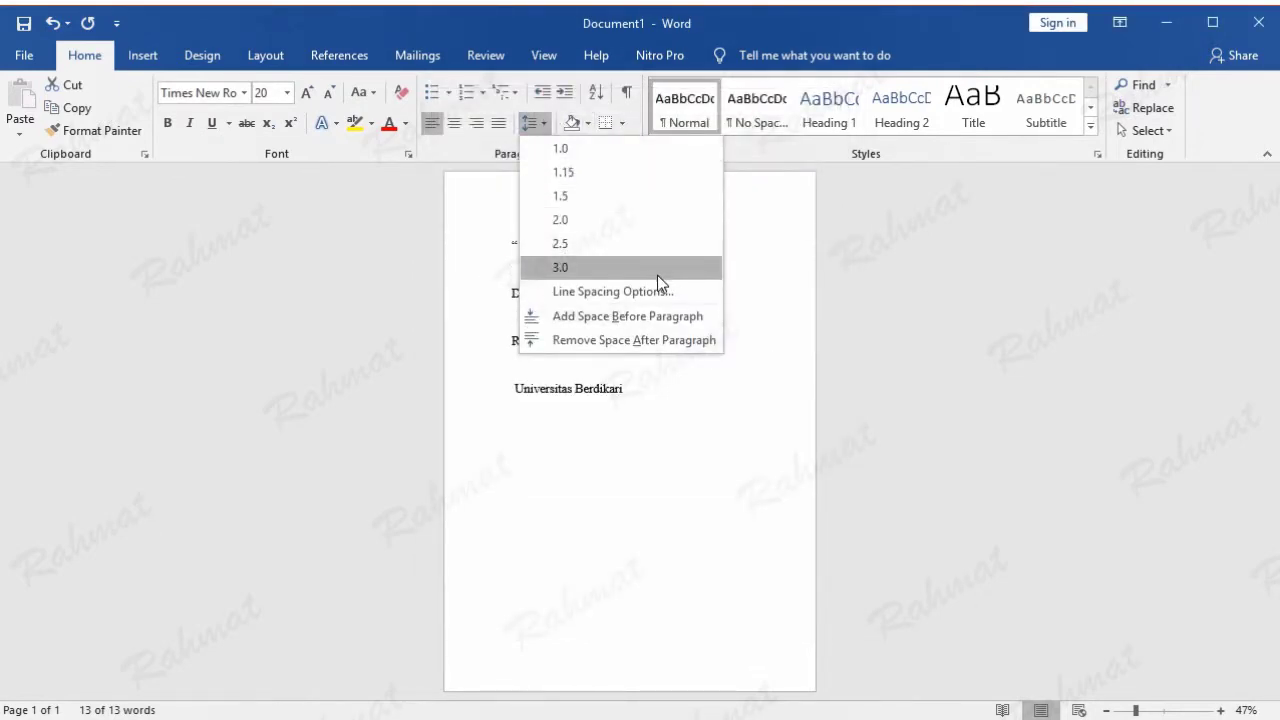
{"action": "left_click", "coordinate": [657, 289]}
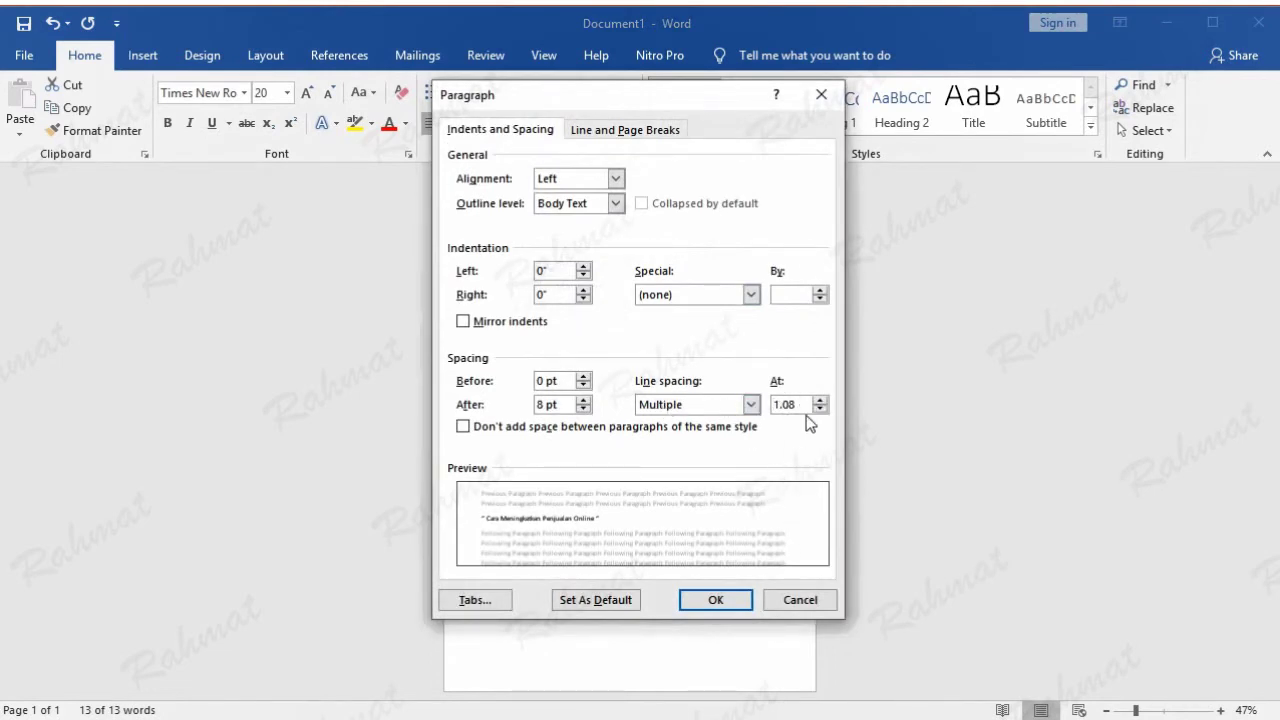
{"action": "left_click", "coordinate": [715, 600]}
{"action": "left_click", "coordinate": [686, 245]}
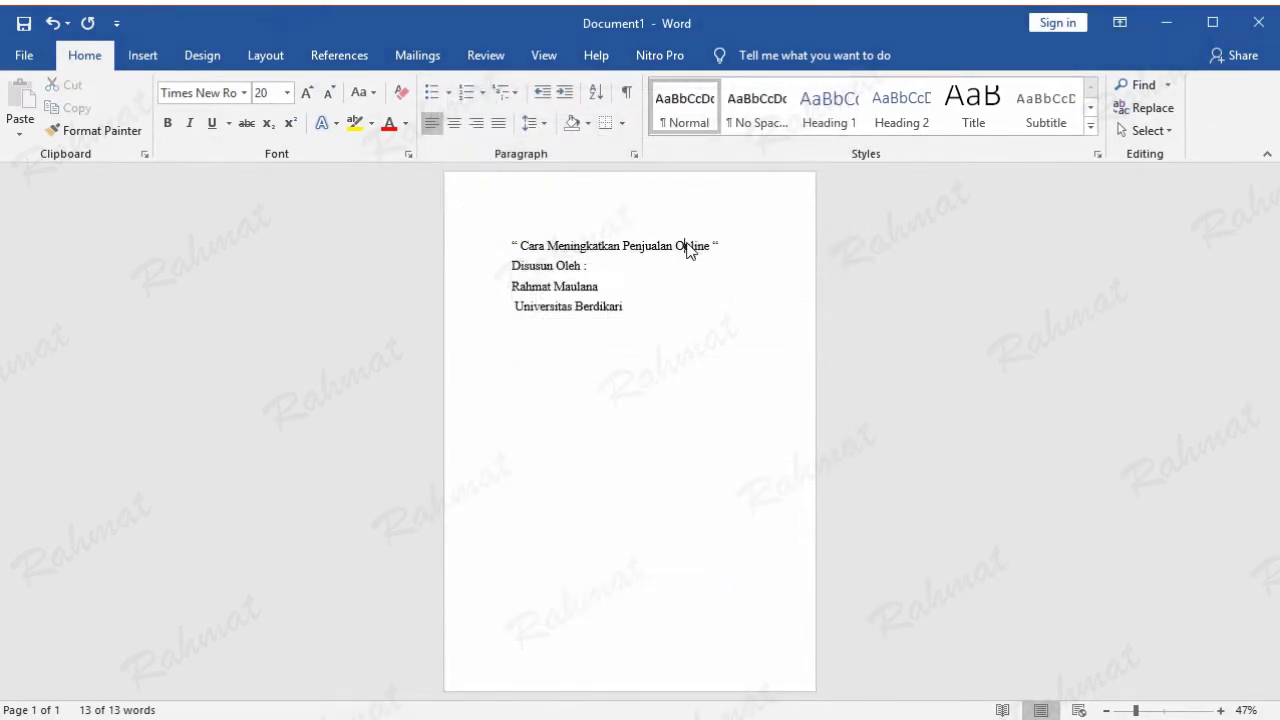
Bold the title, and make 'Disusun Oleh :' 14 pt bold
{"action": "left_click_drag", "start_coordinate": [681, 245], "coordinate": [505, 243]}
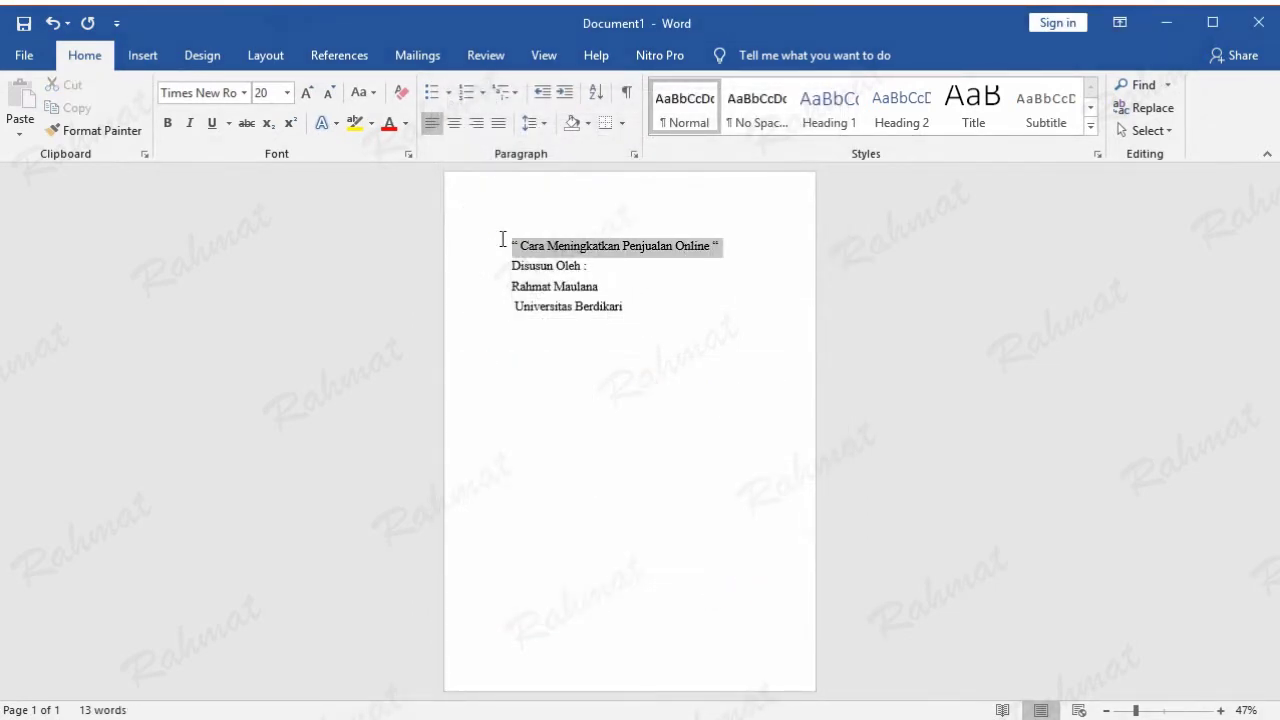
{"action": "left_click", "coordinate": [168, 123]}
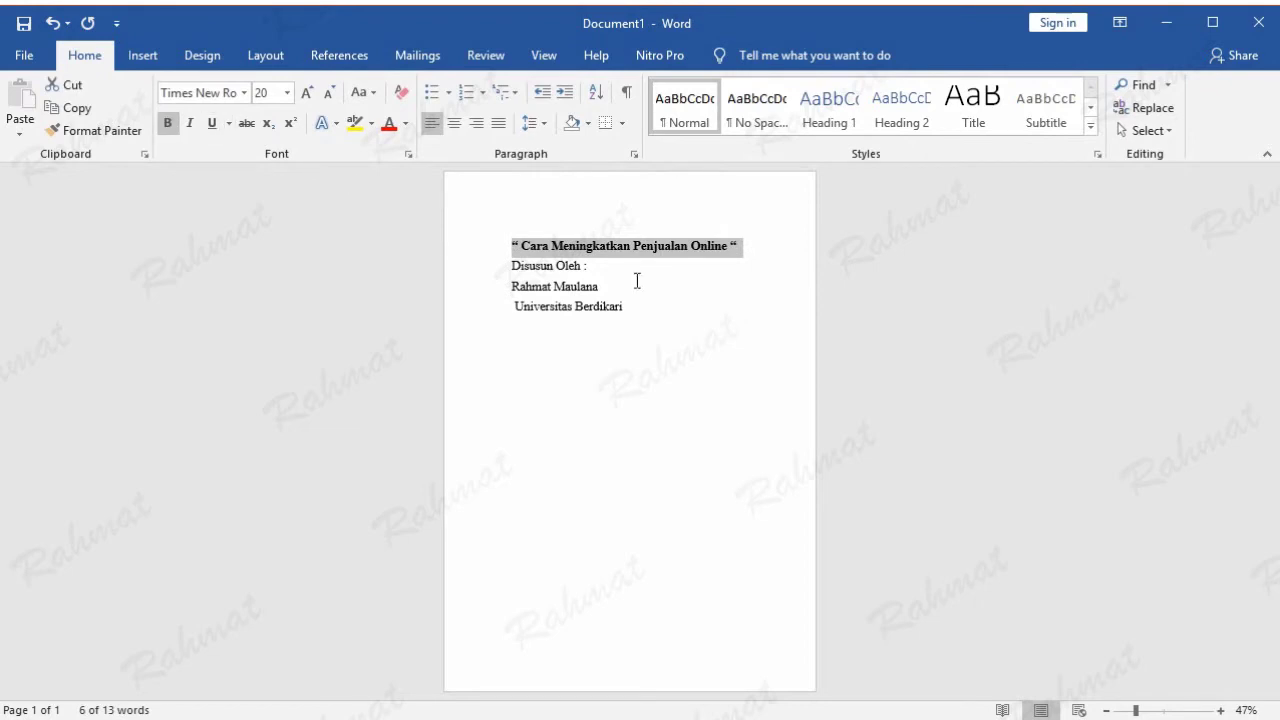
{"action": "left_click", "coordinate": [600, 267]}
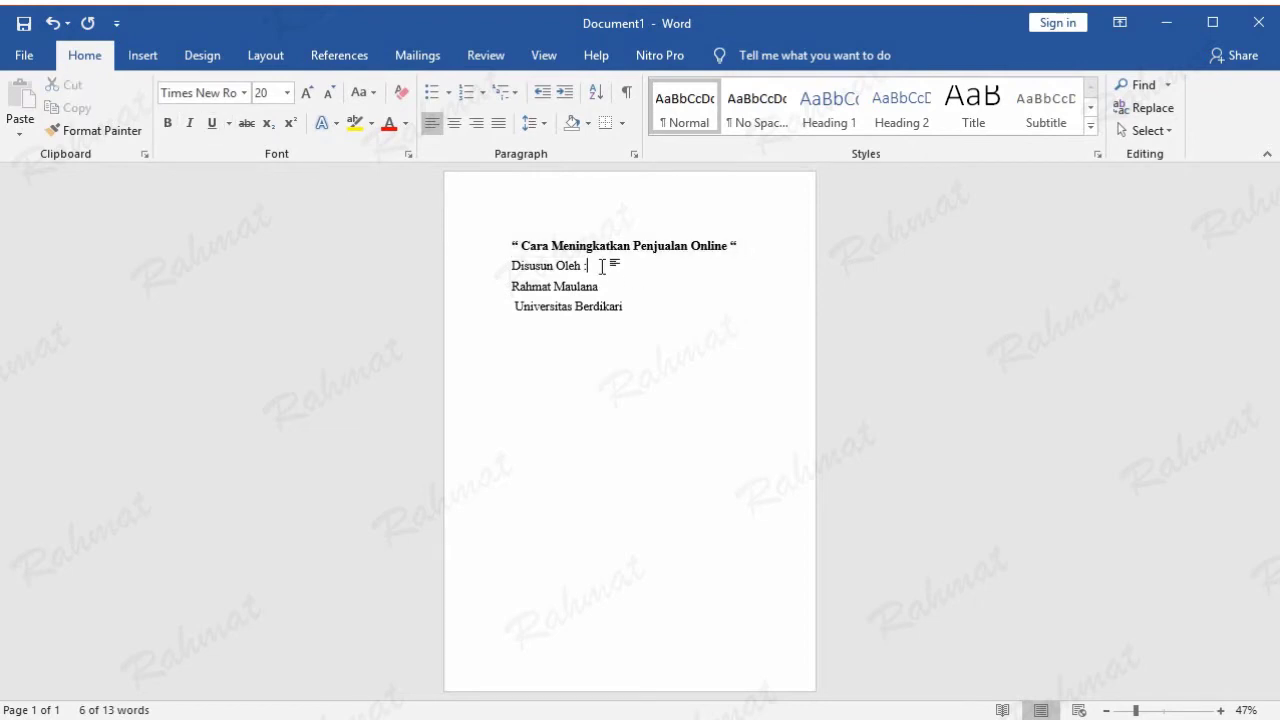
{"action": "left_click_drag", "start_coordinate": [588, 266], "coordinate": [506, 266]}
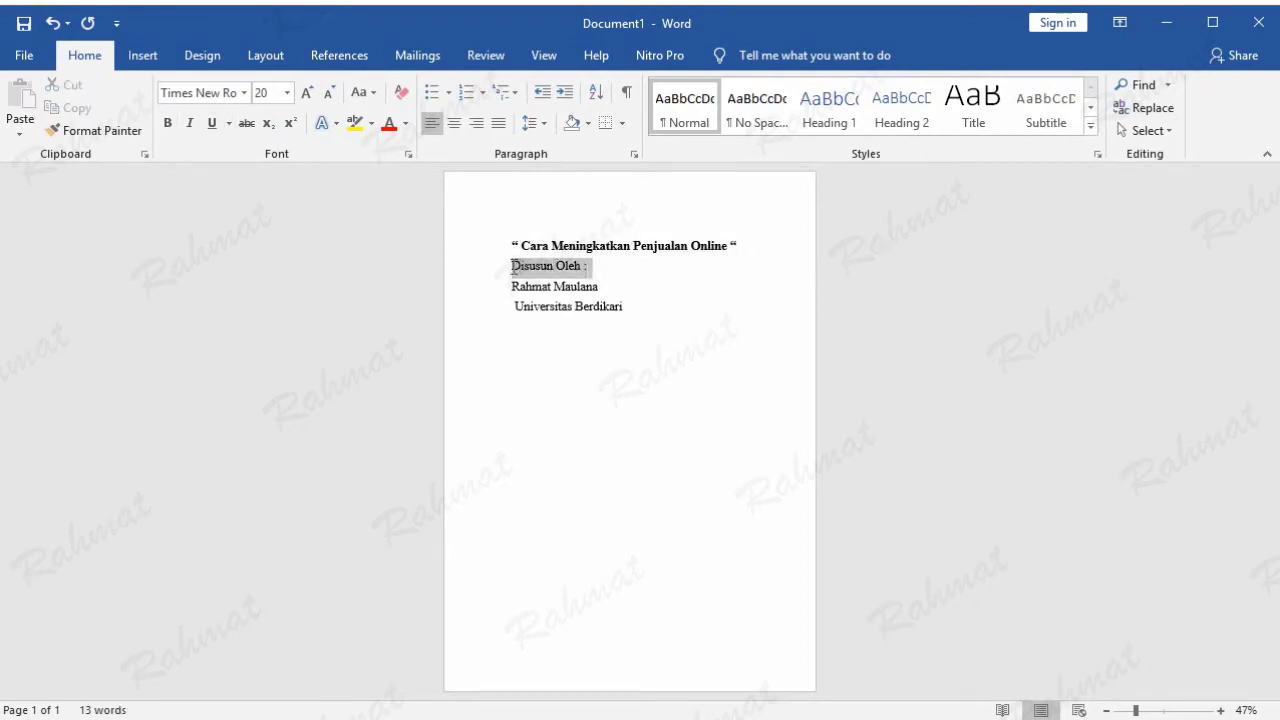
{"action": "left_click", "coordinate": [287, 93]}
{"action": "left_click", "coordinate": [268, 213]}
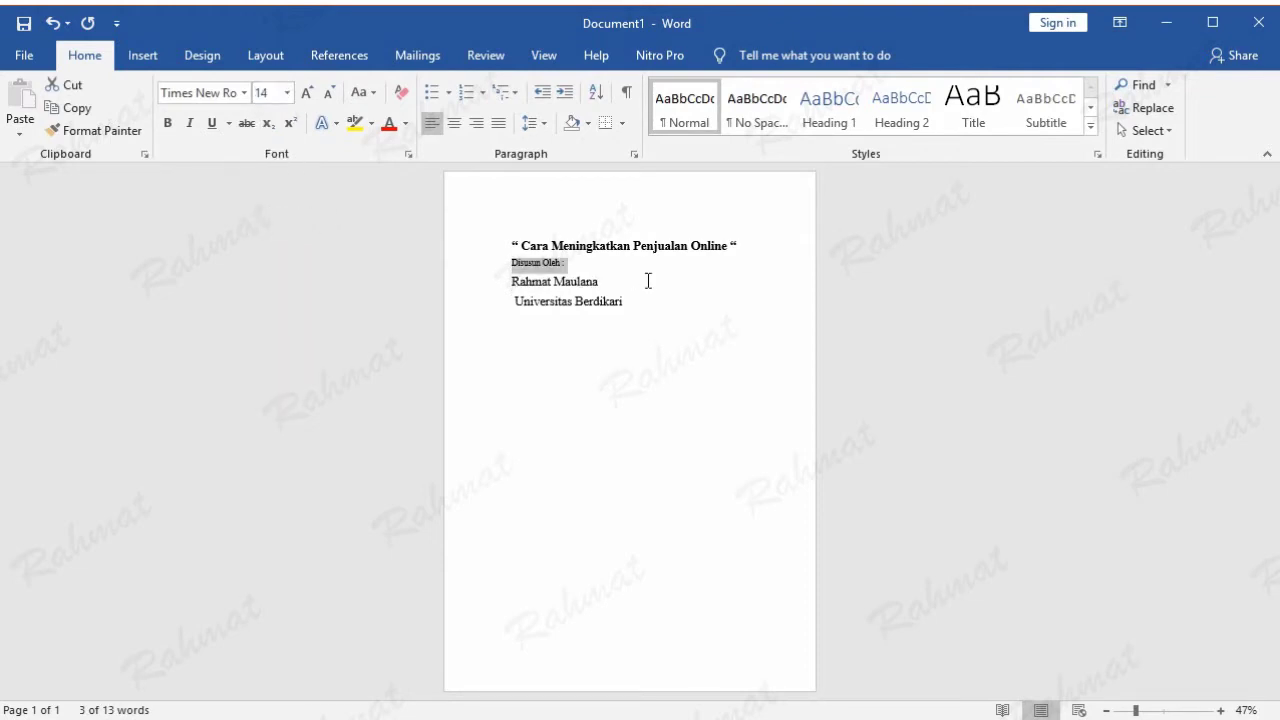
{"action": "left_click", "coordinate": [615, 280]}
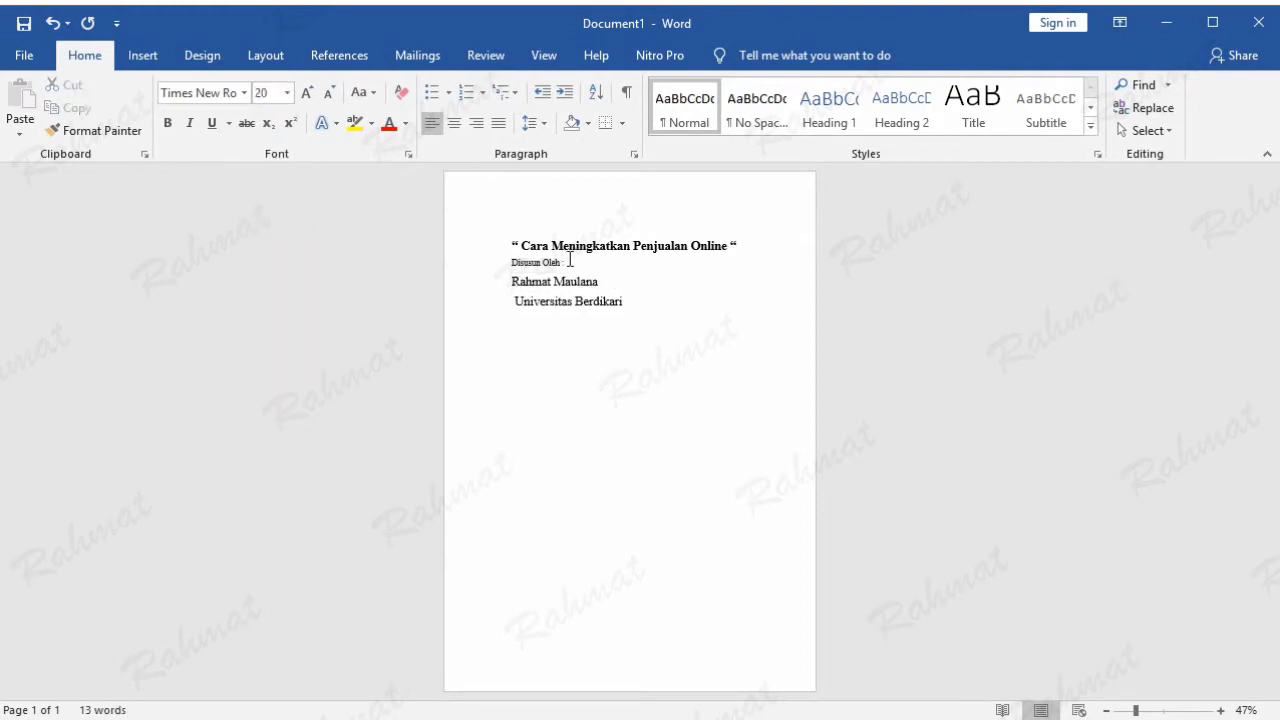
{"action": "left_click_drag", "start_coordinate": [571, 257], "coordinate": [513, 256]}
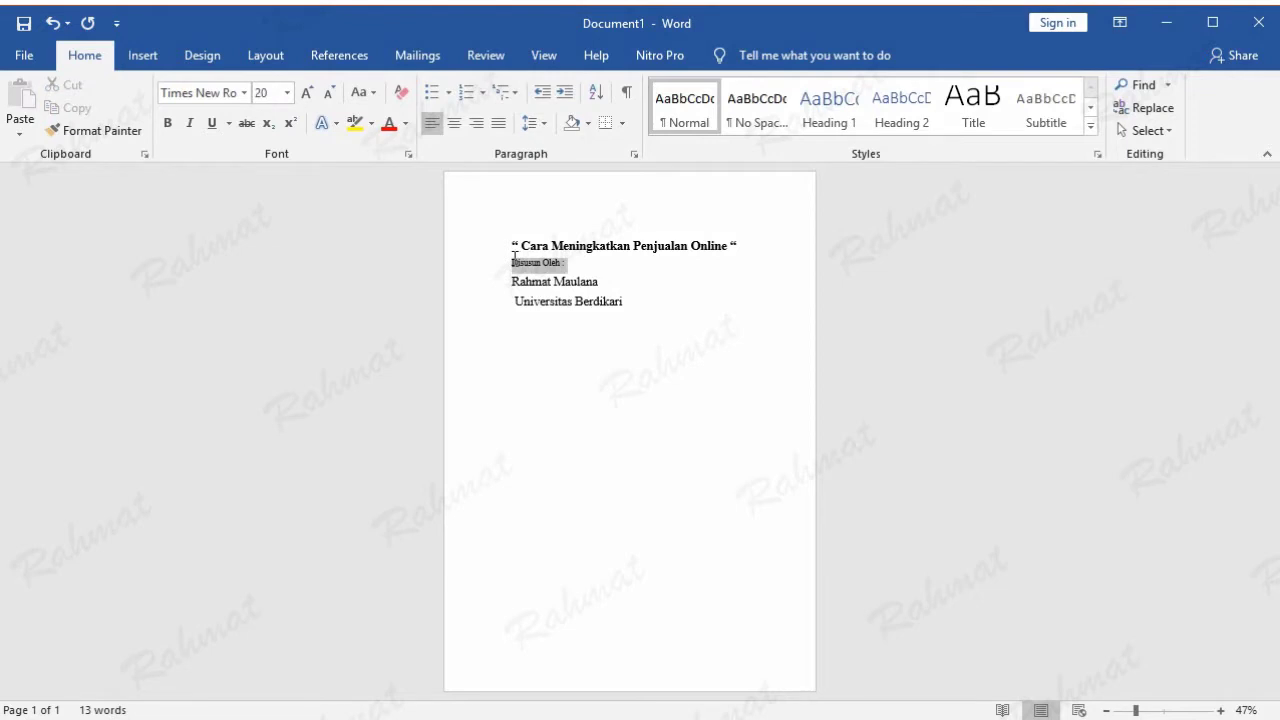
{"action": "left_click", "coordinate": [167, 122]}
Set the author's name line in Brush Script MT at 24 pt
{"action": "left_click_drag", "start_coordinate": [620, 286], "coordinate": [511, 283]}
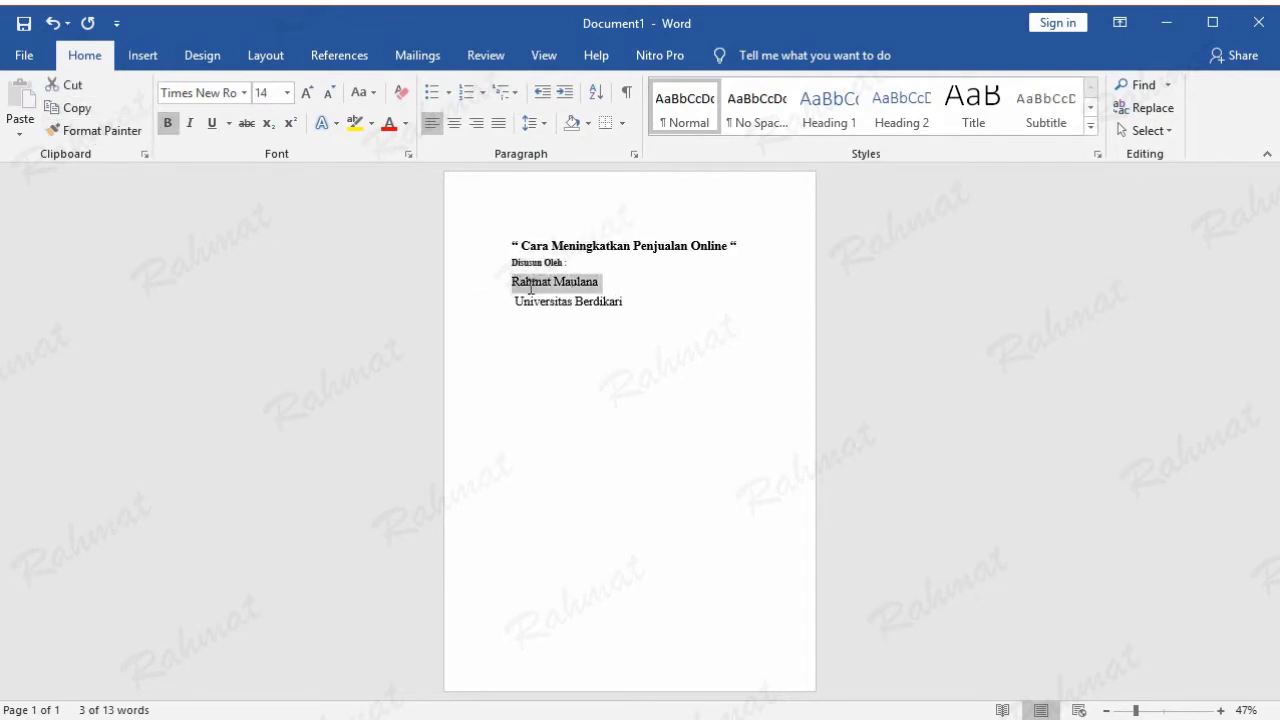
{"action": "left_click", "coordinate": [243, 93]}
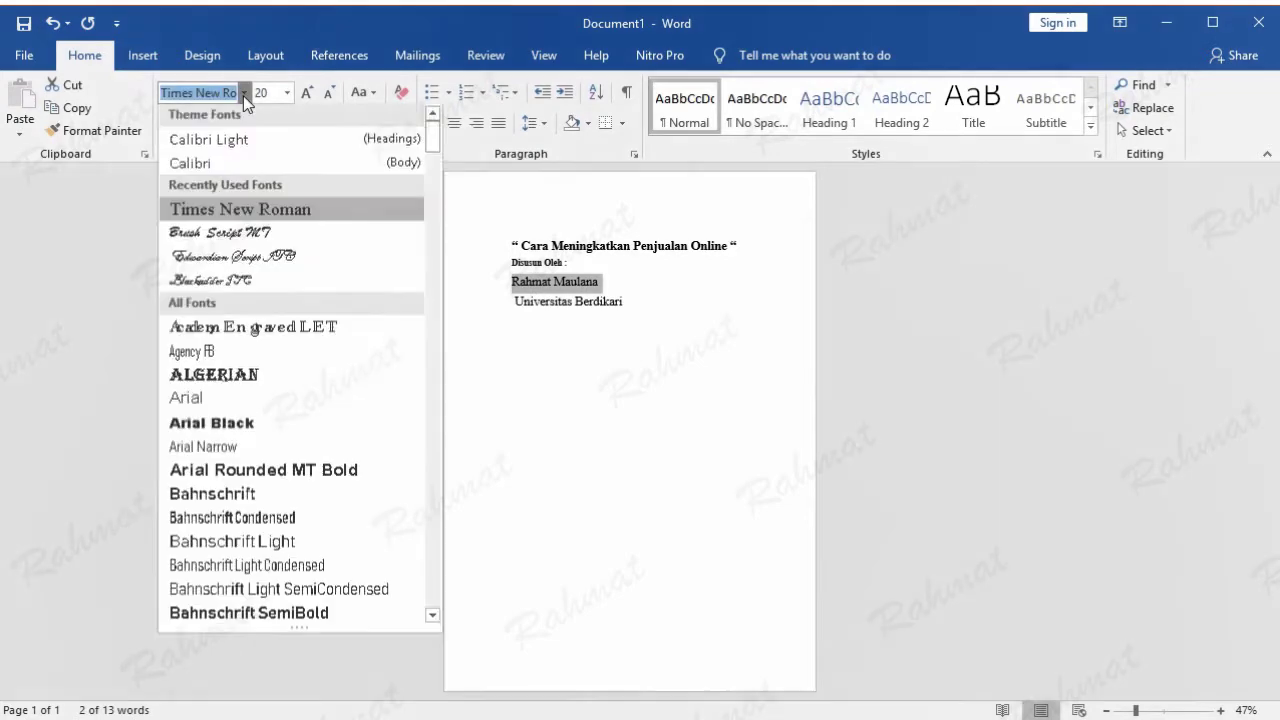
{"action": "scroll", "coordinate": [313, 352], "scroll_direction": "down", "scroll_amount": 2}
{"action": "scroll", "coordinate": [308, 384], "scroll_direction": "down", "scroll_amount": 2}
{"action": "scroll", "coordinate": [308, 413], "scroll_direction": "down", "scroll_amount": 2}
{"action": "scroll", "coordinate": [307, 428], "scroll_direction": "down", "scroll_amount": 3}
{"action": "scroll", "coordinate": [308, 435], "scroll_direction": "down", "scroll_amount": 3}
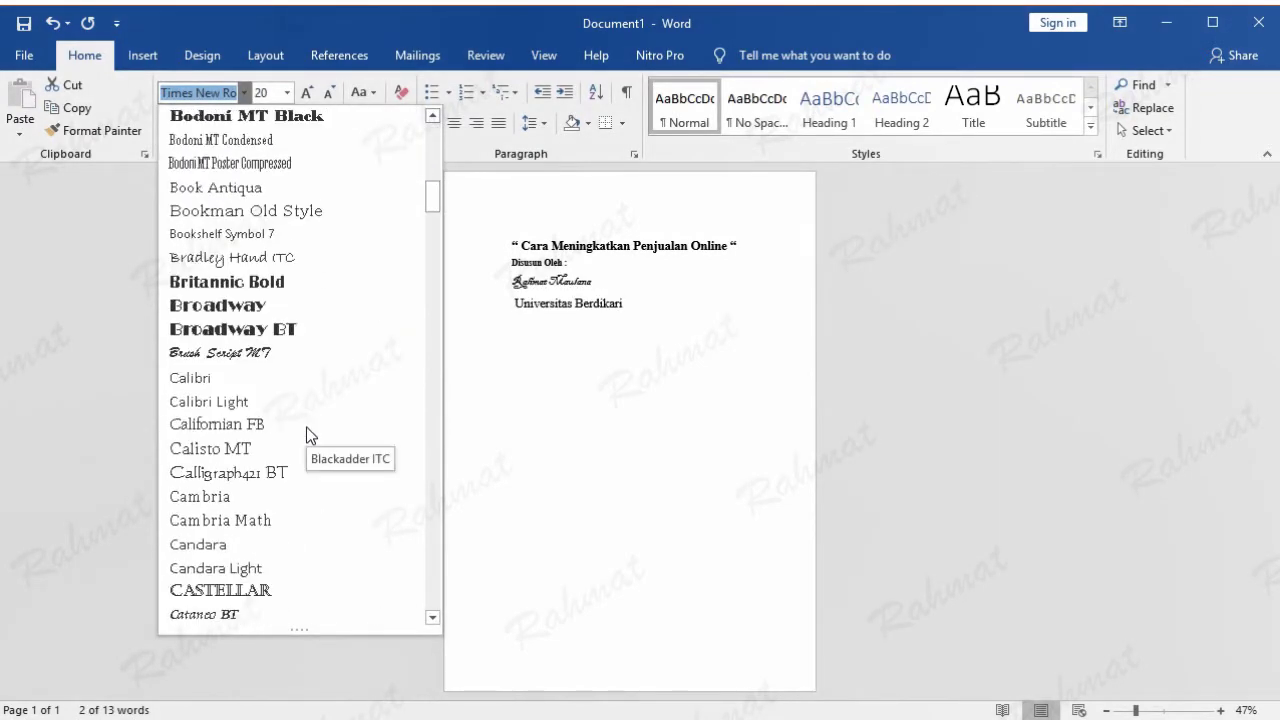
{"action": "left_click", "coordinate": [261, 352]}
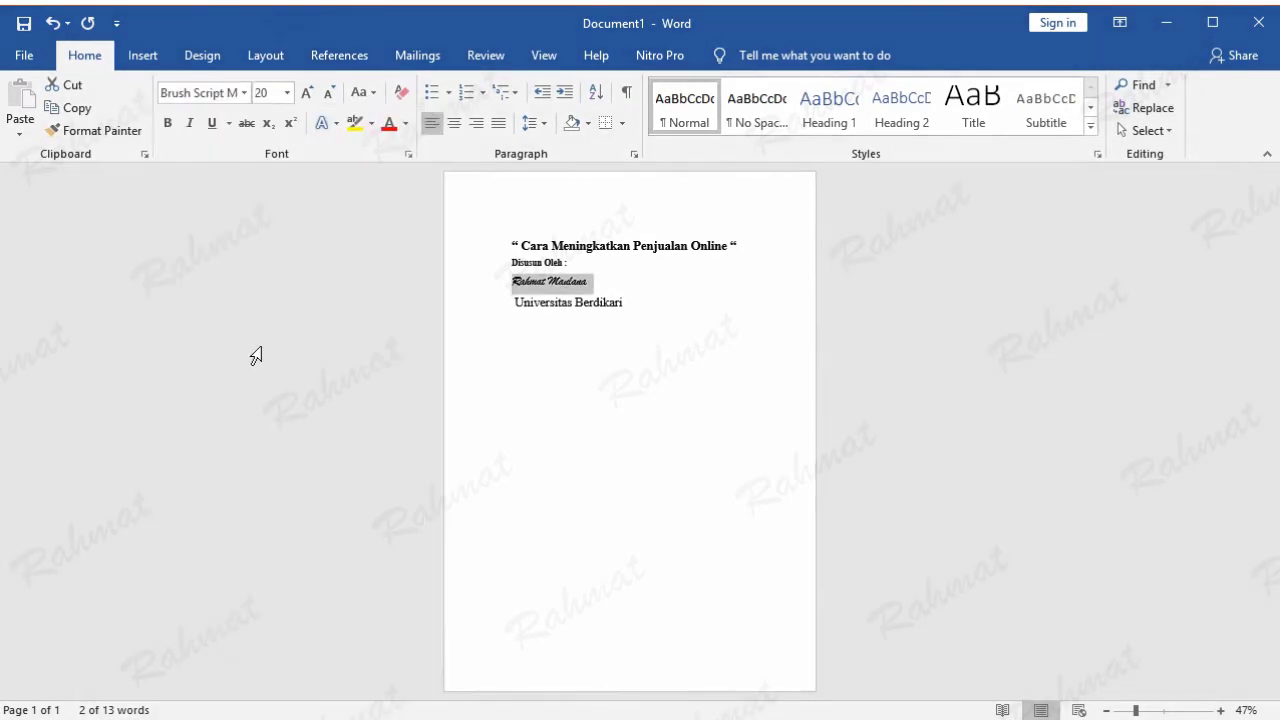
{"action": "left_click", "coordinate": [287, 93]}
{"action": "left_click", "coordinate": [263, 305]}
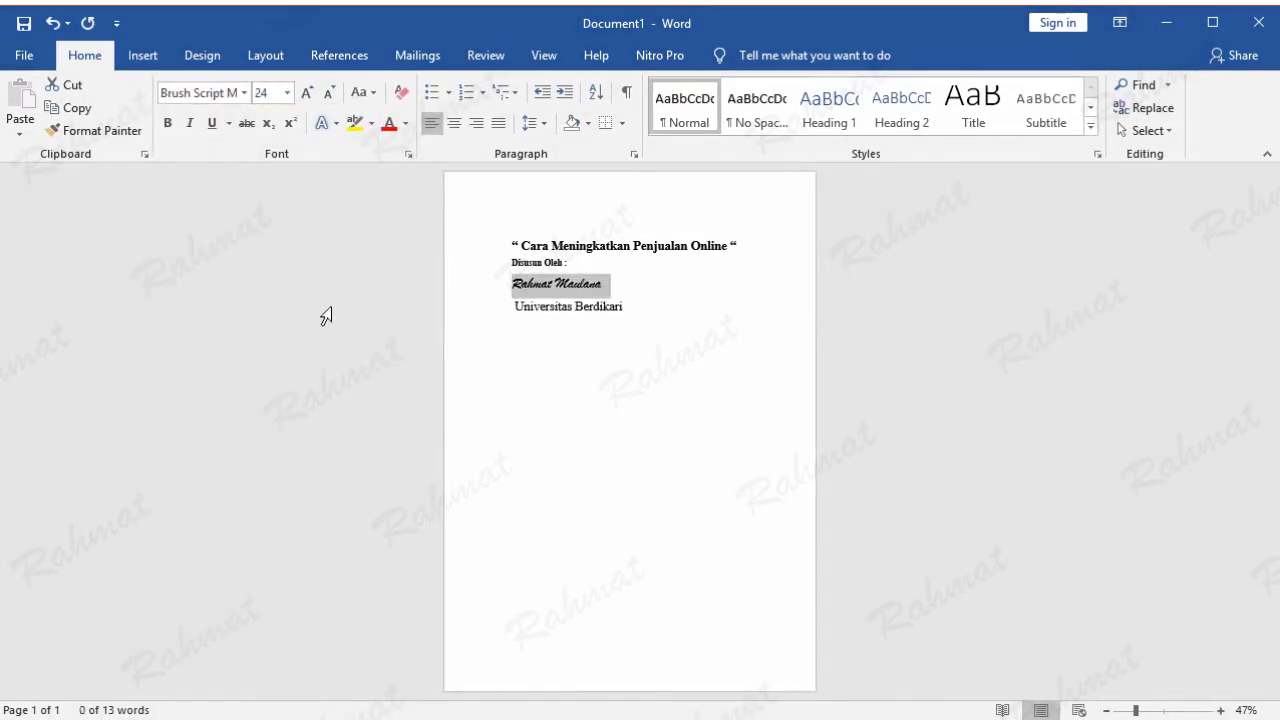
{"action": "left_click", "coordinate": [638, 305]}
{"action": "type", "text": "2020"}
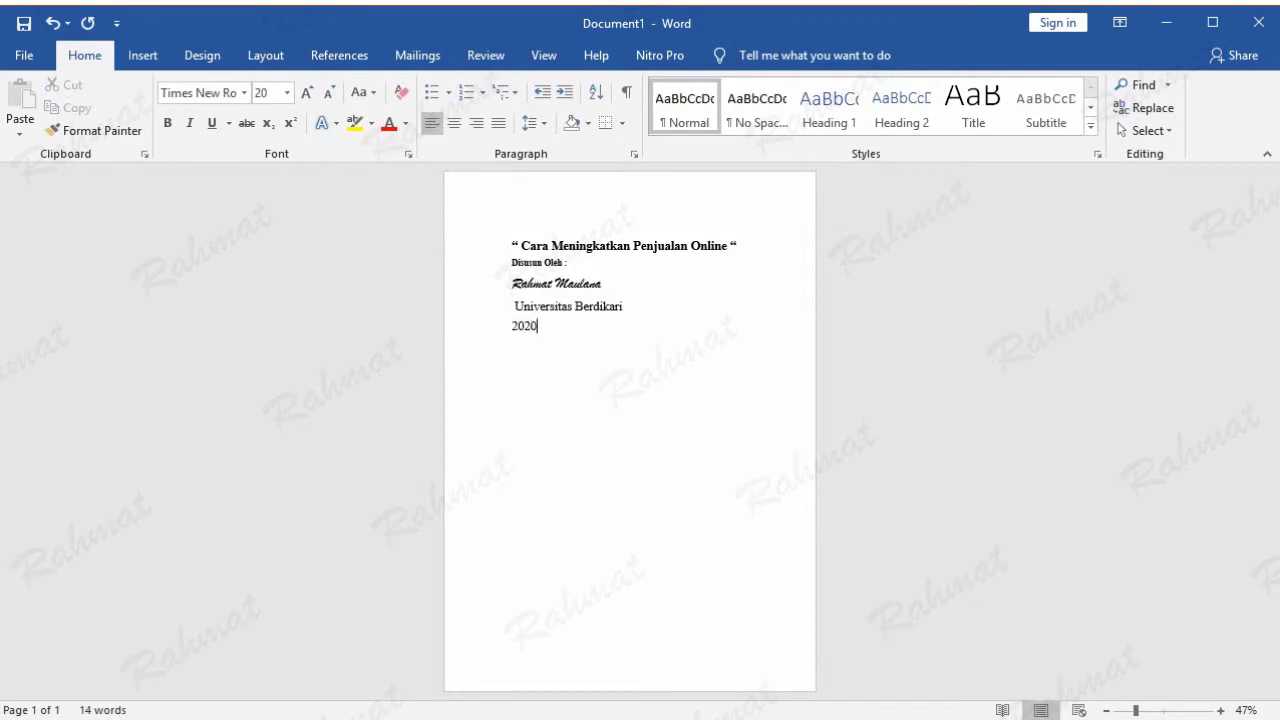
Format the 'Universitas Berdikari' and '2020' lines as 28 pt bold
{"action": "left_click_drag", "start_coordinate": [568, 330], "coordinate": [503, 315]}
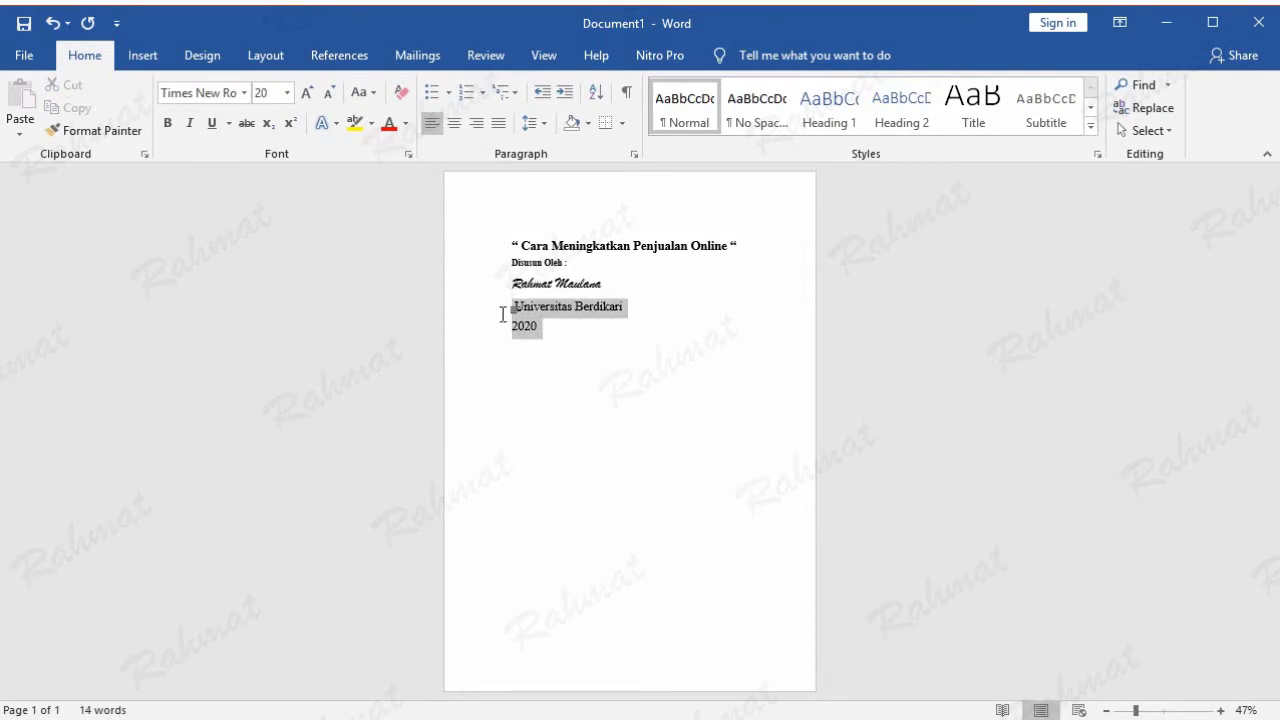
{"action": "left_click", "coordinate": [287, 92]}
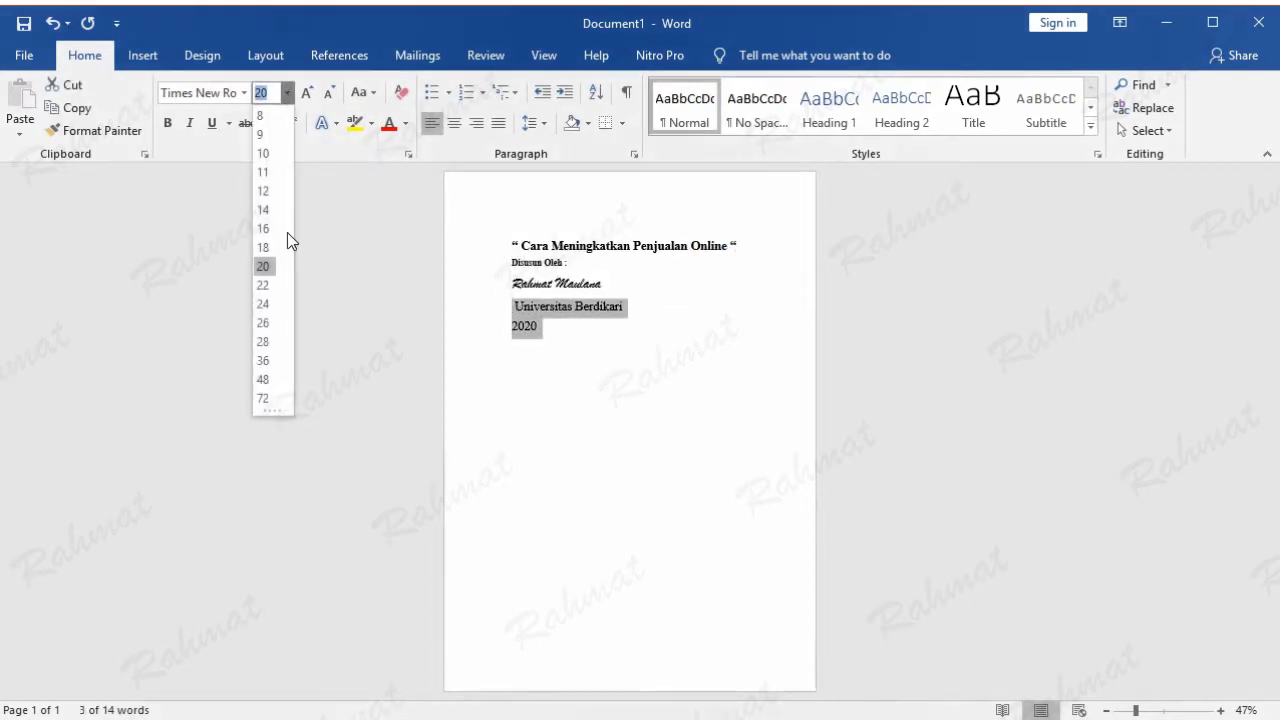
{"action": "left_click", "coordinate": [264, 342]}
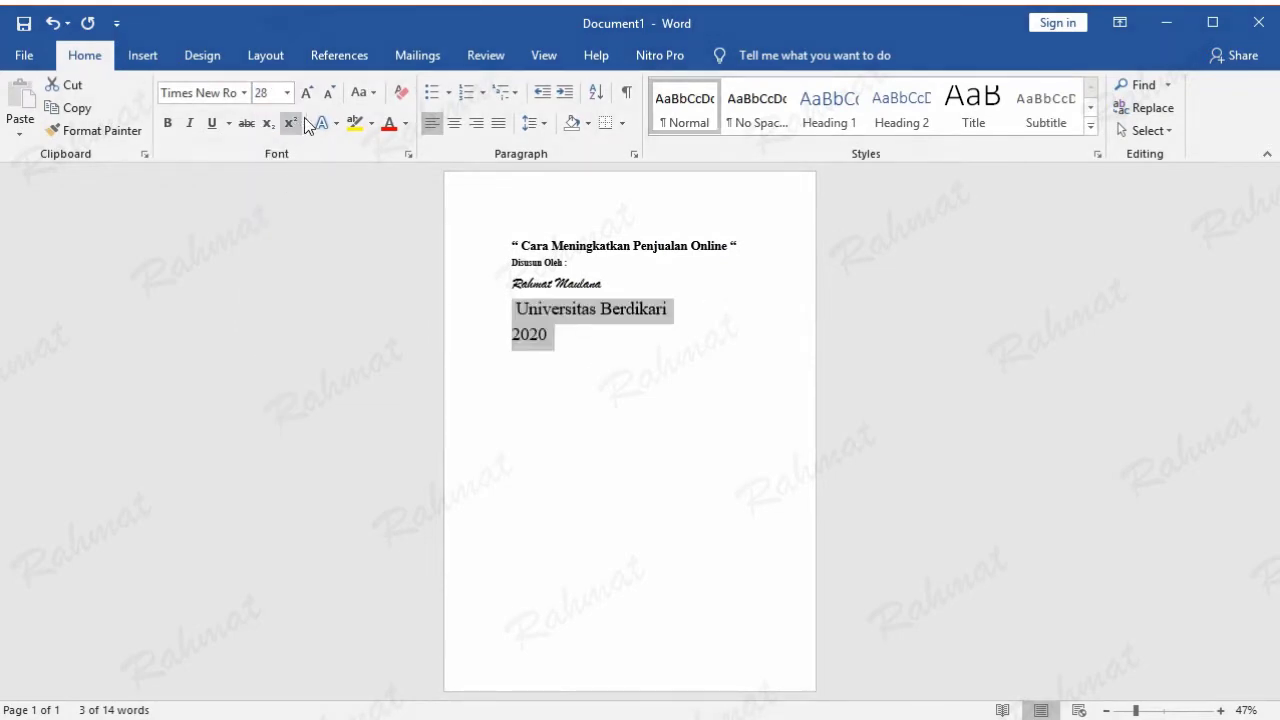
{"action": "left_click", "coordinate": [167, 123]}
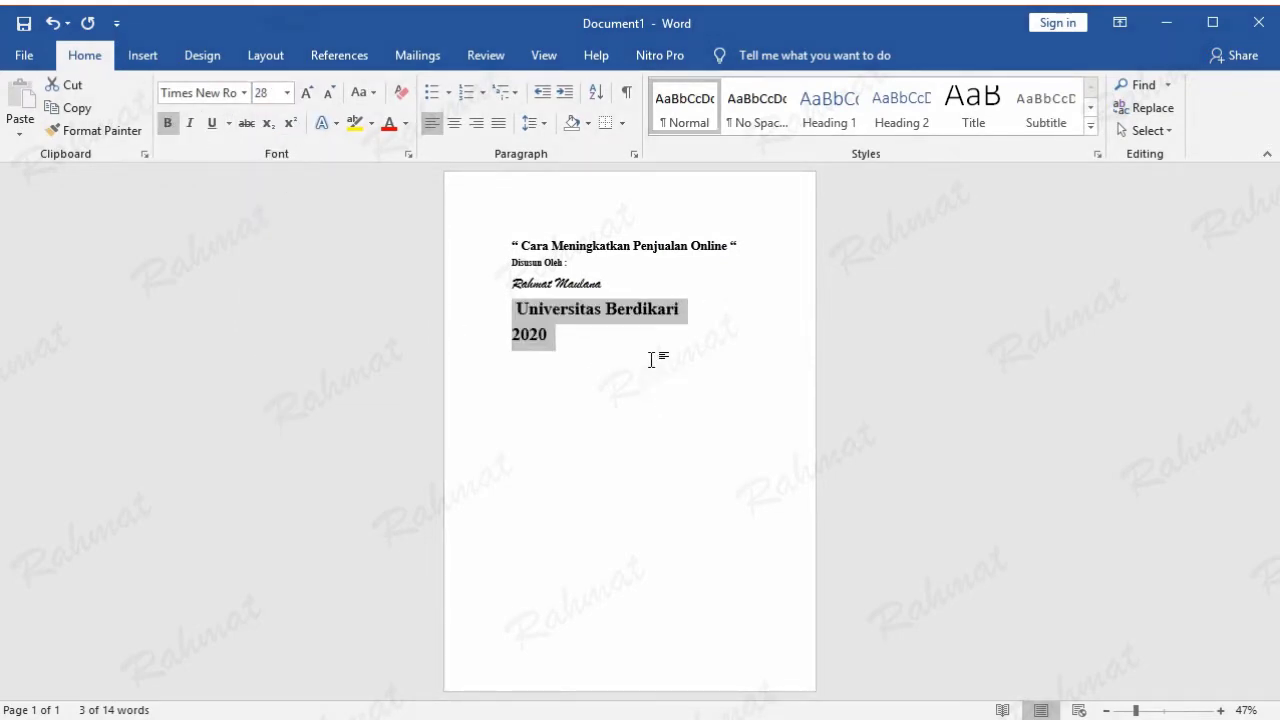
Centre all the cover page text
{"action": "left_click", "coordinate": [581, 334]}
{"action": "left_click_drag", "start_coordinate": [581, 334], "coordinate": [465, 250]}
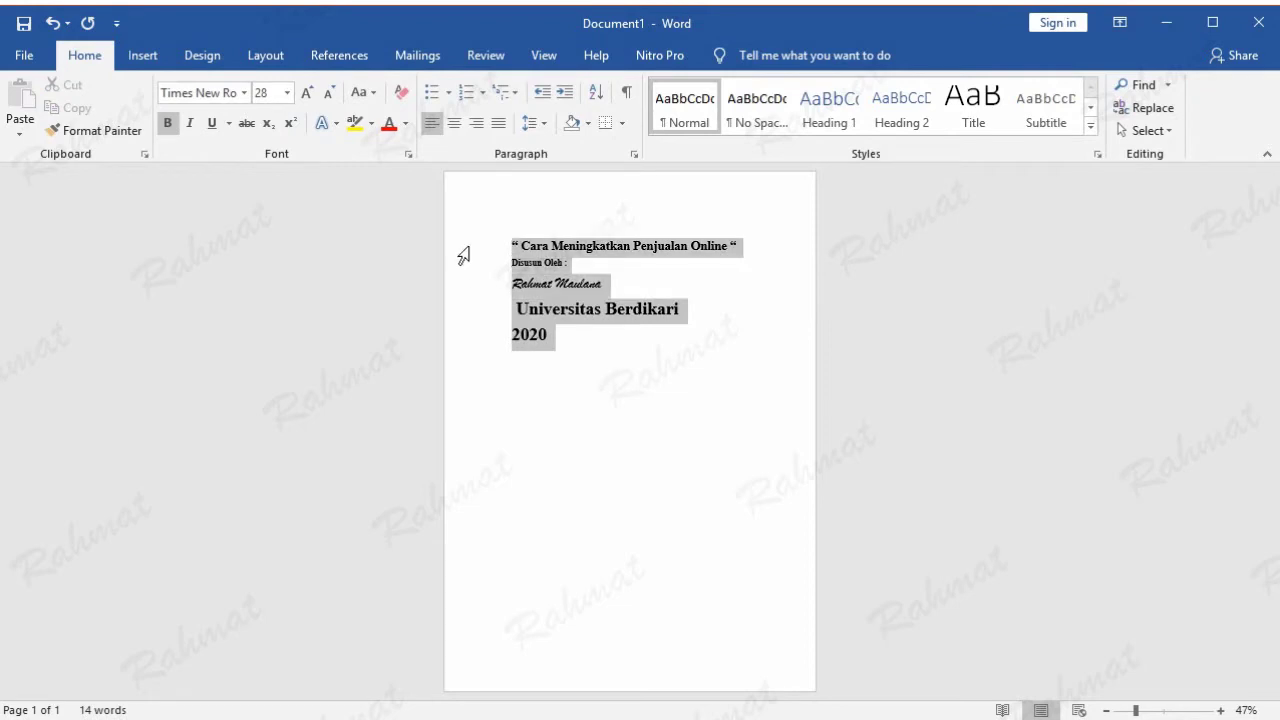
{"action": "left_click", "coordinate": [454, 123]}
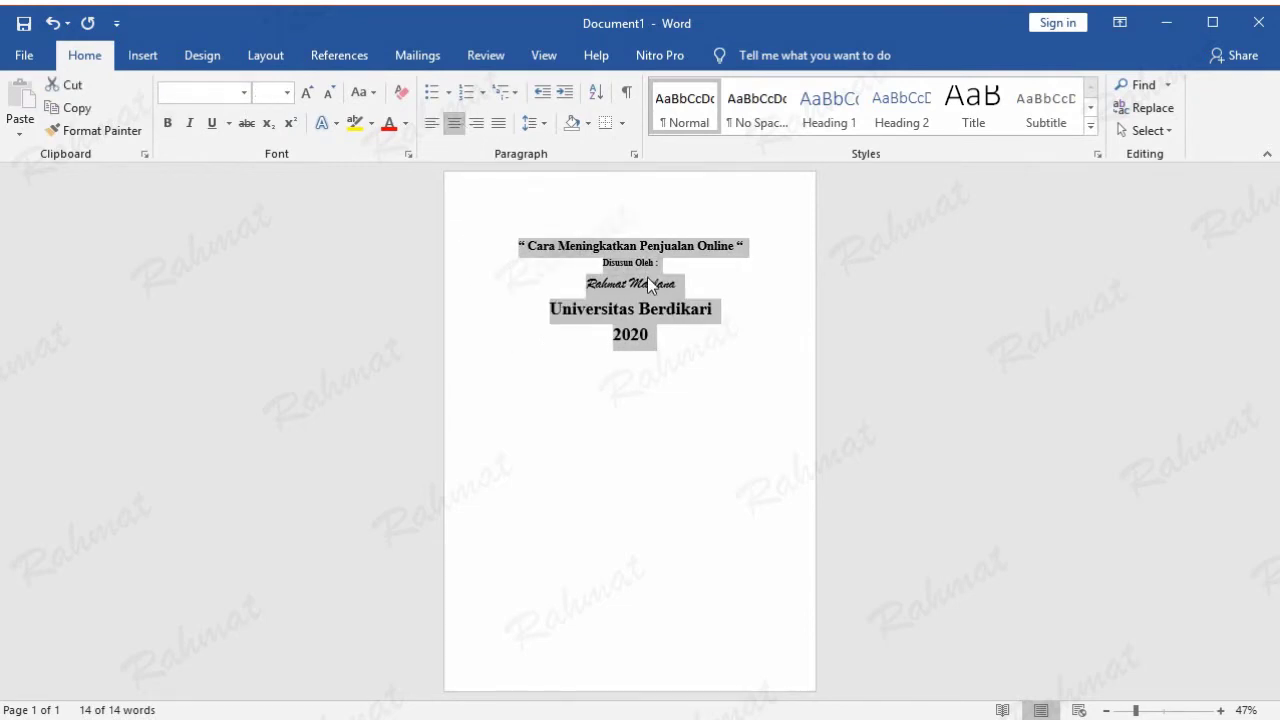
{"action": "left_click", "coordinate": [647, 280]}
Add blank lines after the title and a new line after the author's name
{"action": "left_click", "coordinate": [749, 248]}
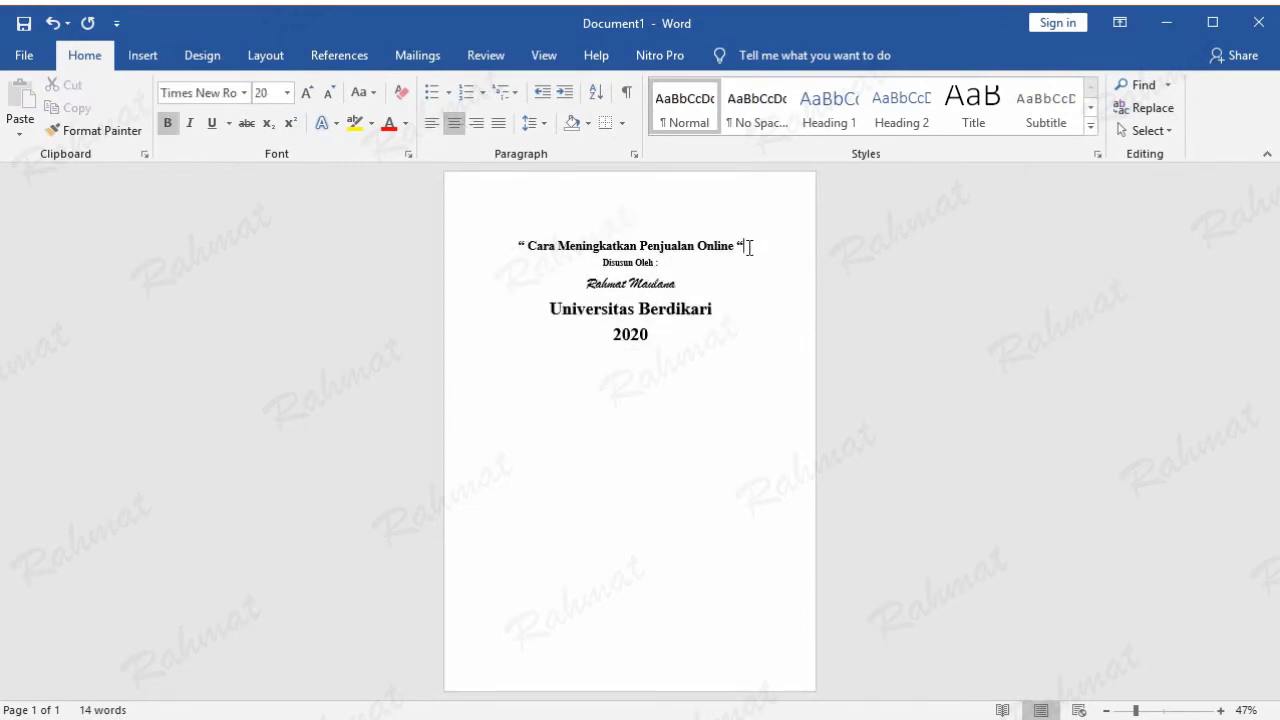
{"action": "key", "text": "Return"}
{"action": "key", "text": "Return"}
{"action": "key", "text": "Return"}
{"action": "key", "text": "Return"}
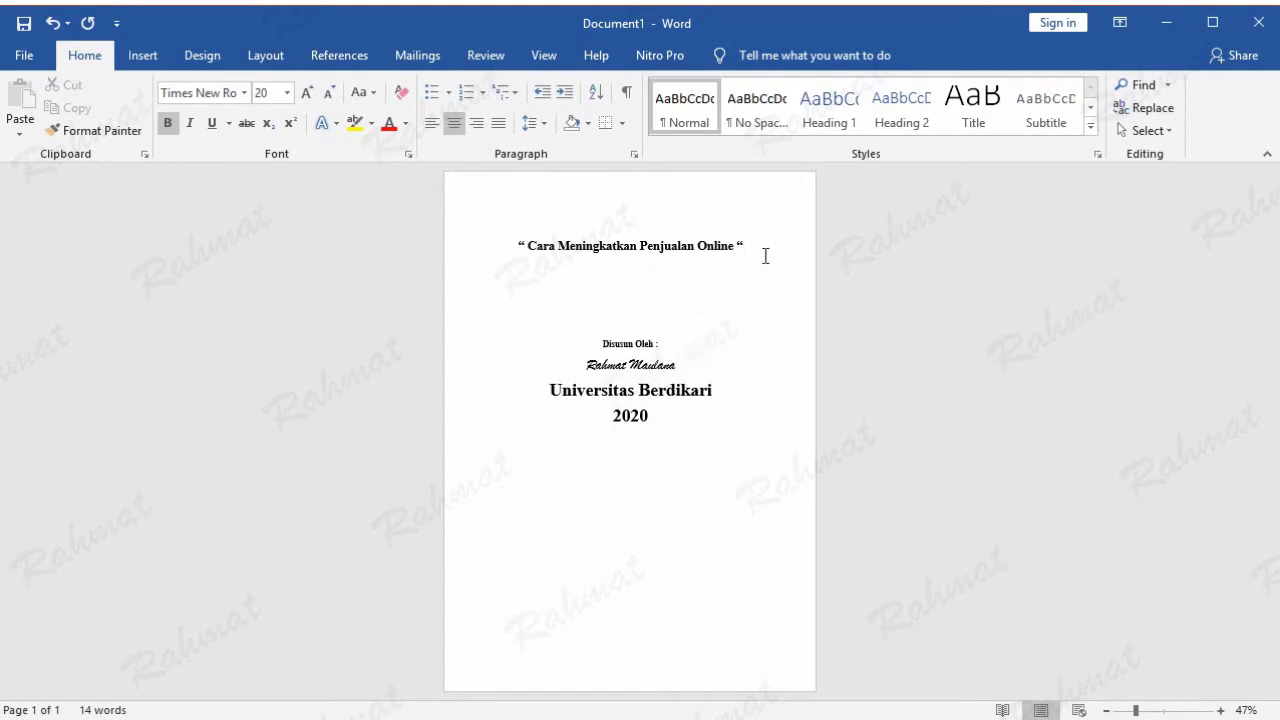
{"action": "left_click", "coordinate": [697, 370]}
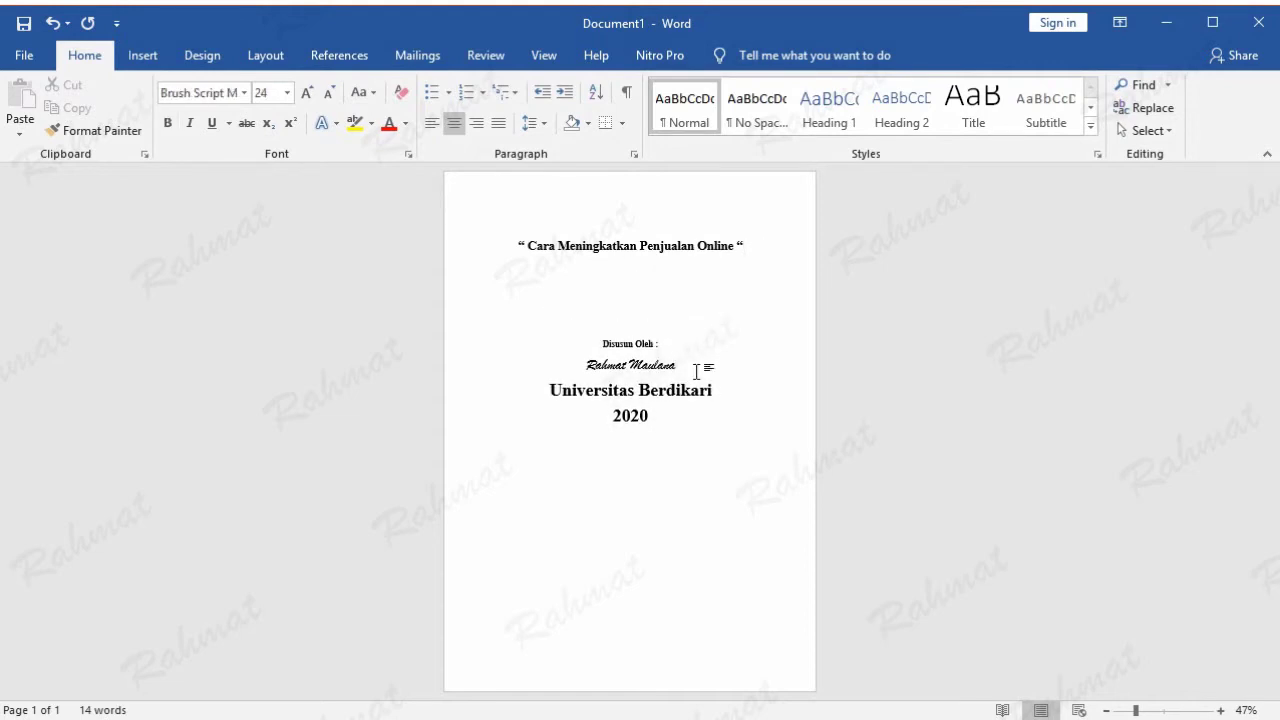
{"action": "key", "text": "Return"}
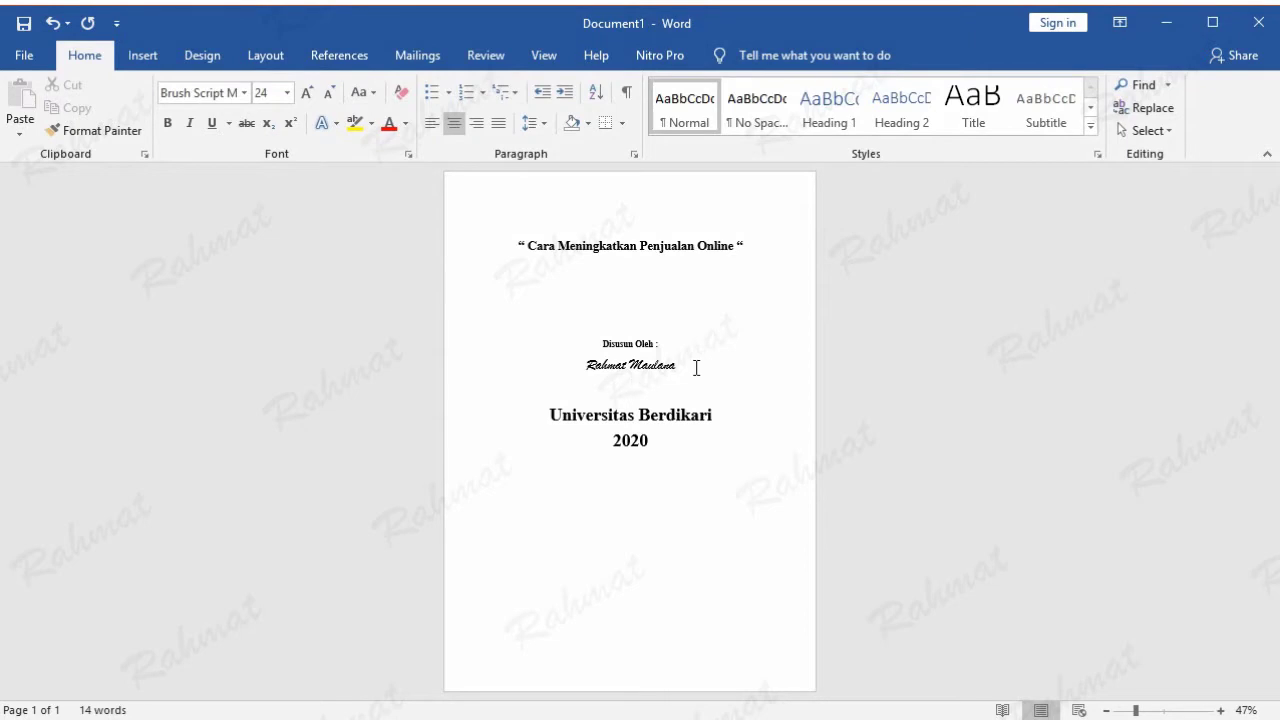
Type the student number in Times New Roman 20 pt, followed by two blank lines
{"action": "left_click", "coordinate": [244, 92]}
{"action": "left_click", "coordinate": [254, 233]}
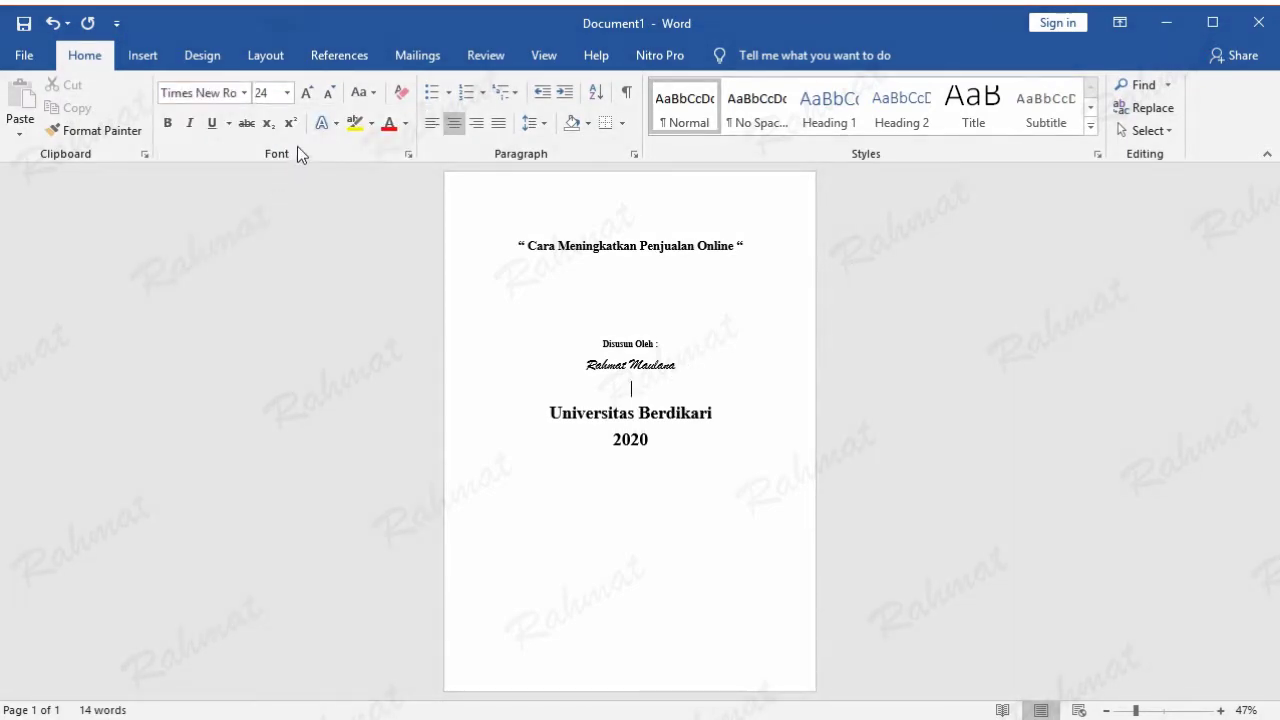
{"action": "left_click", "coordinate": [286, 92]}
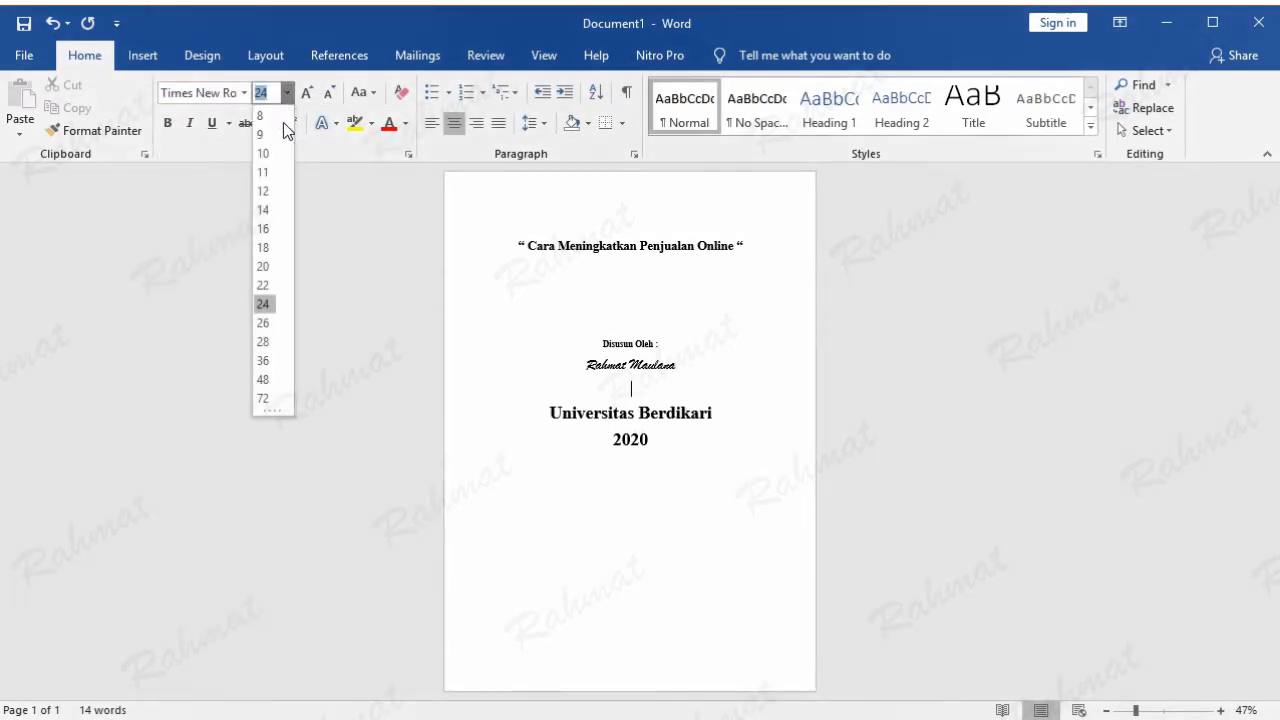
{"action": "left_click", "coordinate": [263, 266]}
{"action": "type", "text": "EC"}
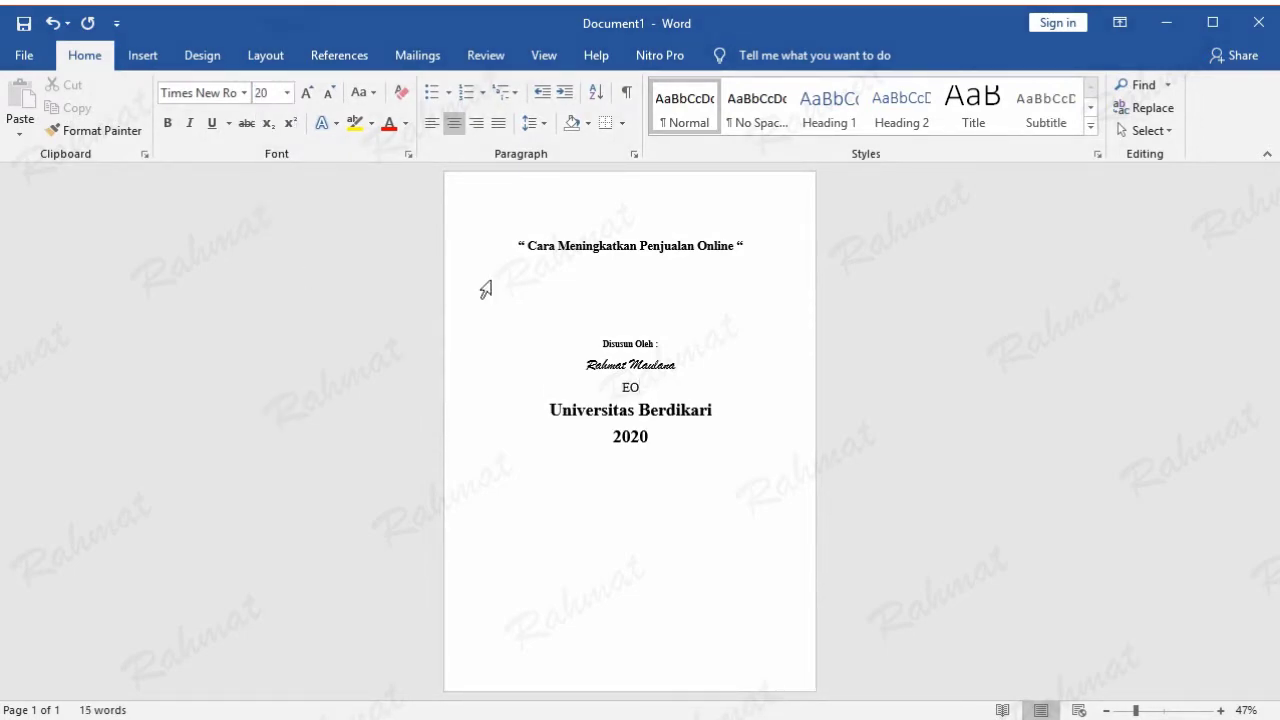
{"action": "type", "text": "B"}
{"action": "type", "text": "6754321"}
{"action": "type", "text": "6"}
{"action": "key", "text": "Return"}
{"action": "key", "text": "Return"}
{"action": "key", "text": "Return"}
{"action": "key", "text": "Return"}
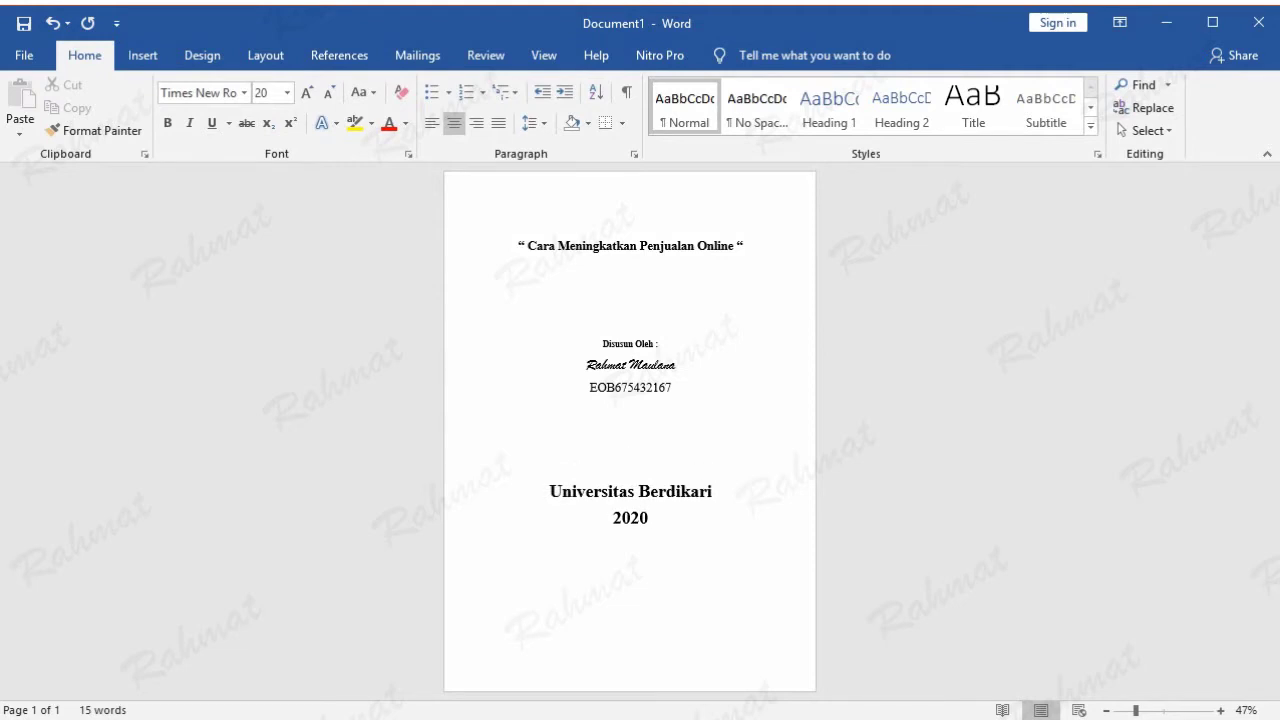
{"action": "key", "text": "Return"}
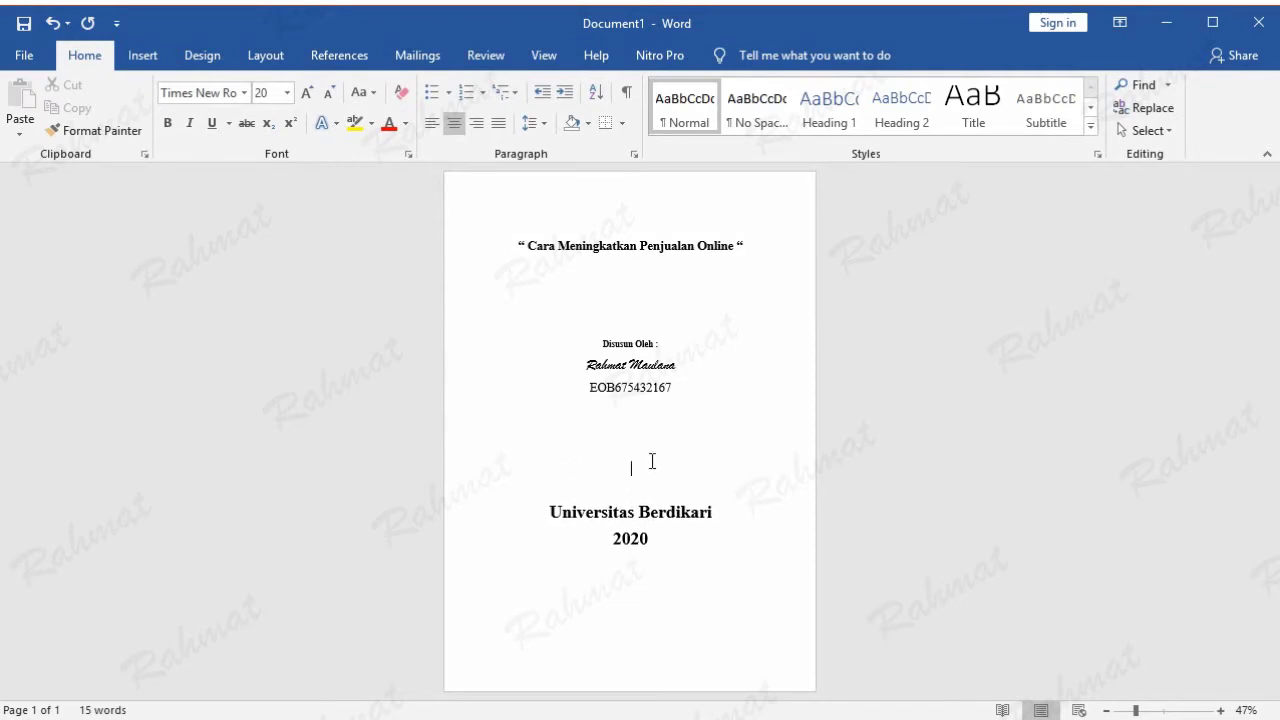
{"action": "left_click", "coordinate": [150, 58]}
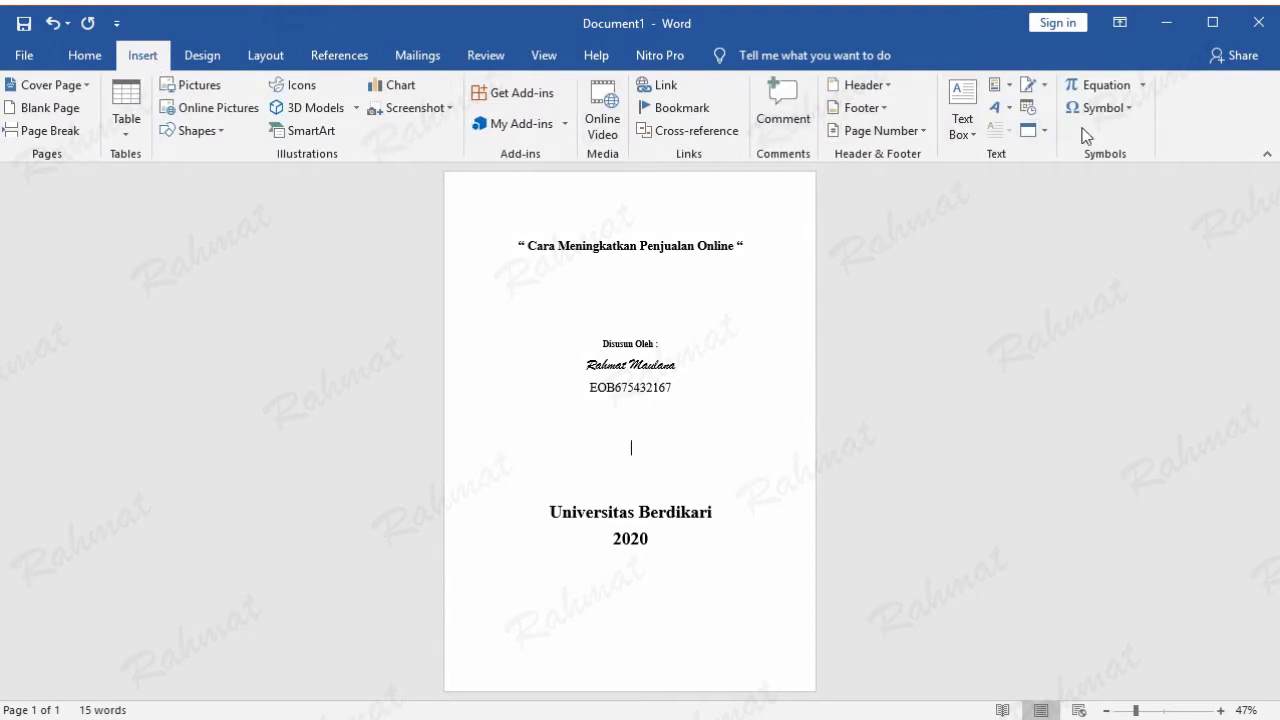
Insert a Simple Text Box and delete its placeholder text
{"action": "left_click", "coordinate": [972, 140]}
{"action": "left_click", "coordinate": [1004, 245]}
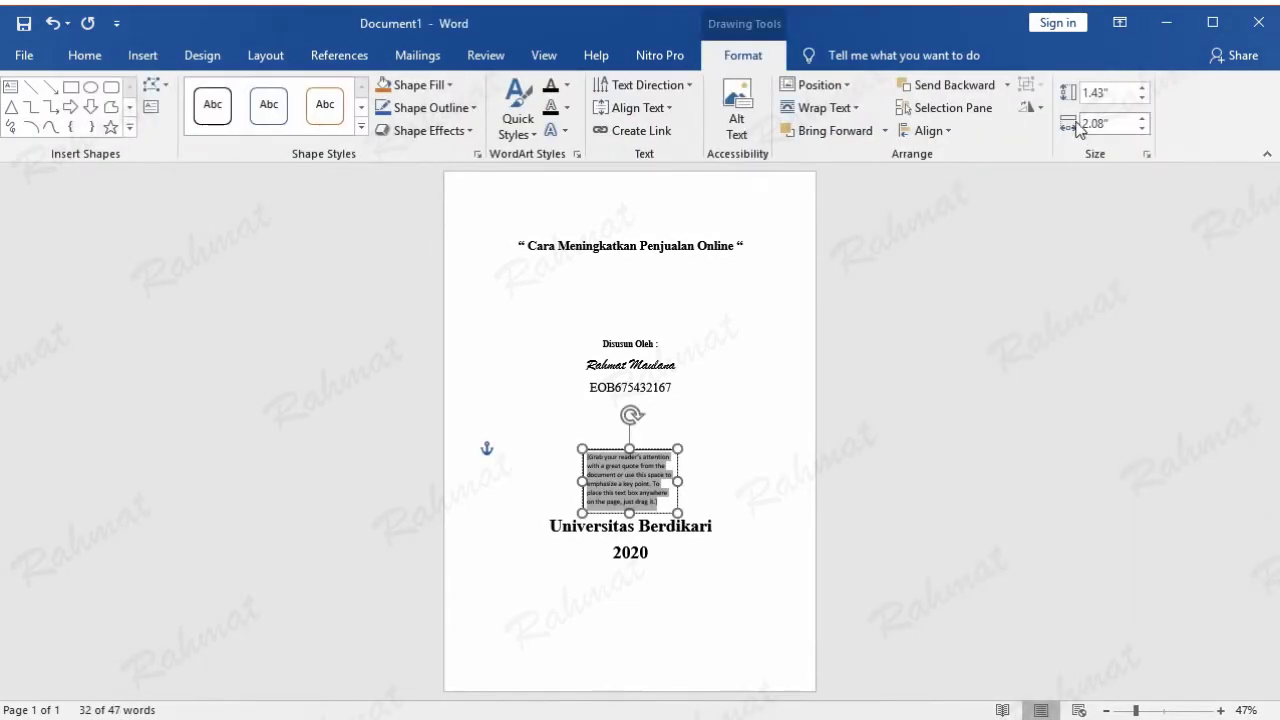
{"action": "key", "text": "Delete"}
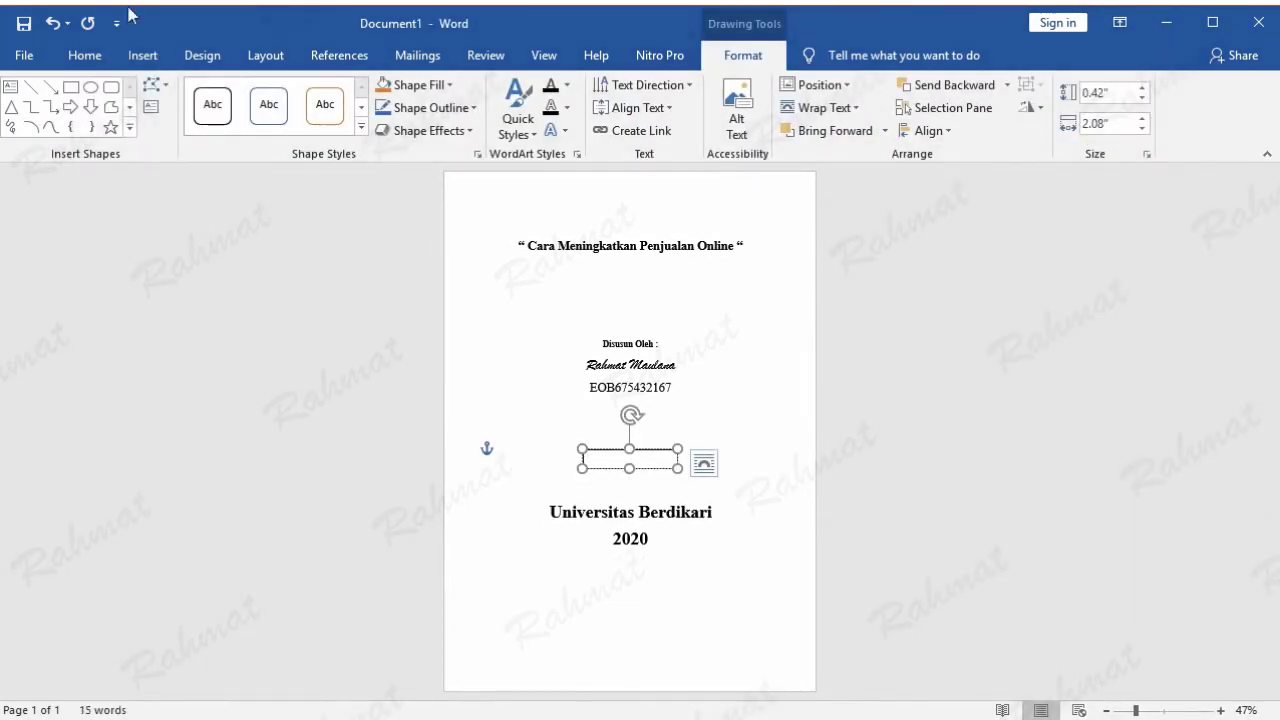
{"action": "left_click", "coordinate": [140, 56]}
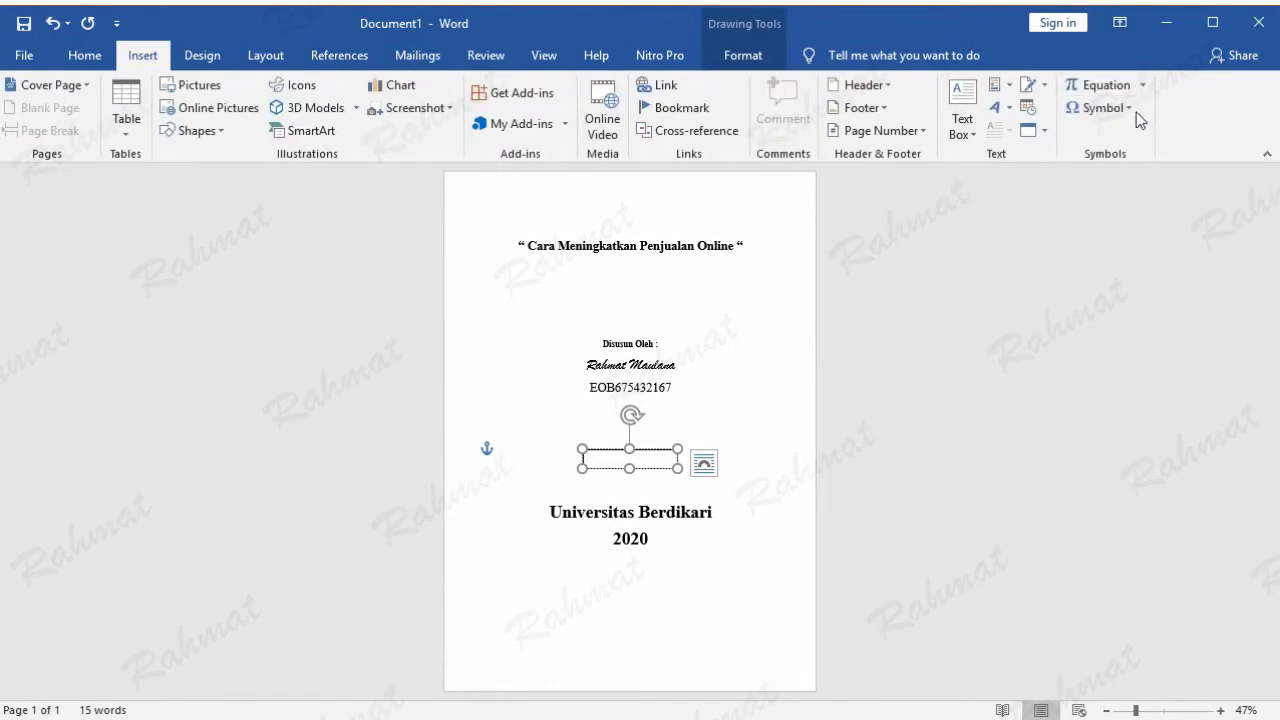
{"action": "left_click", "coordinate": [1131, 112]}
Insert the Webdings stacked-books symbol (character code 168) into the text box
{"action": "left_click", "coordinate": [1136, 255]}
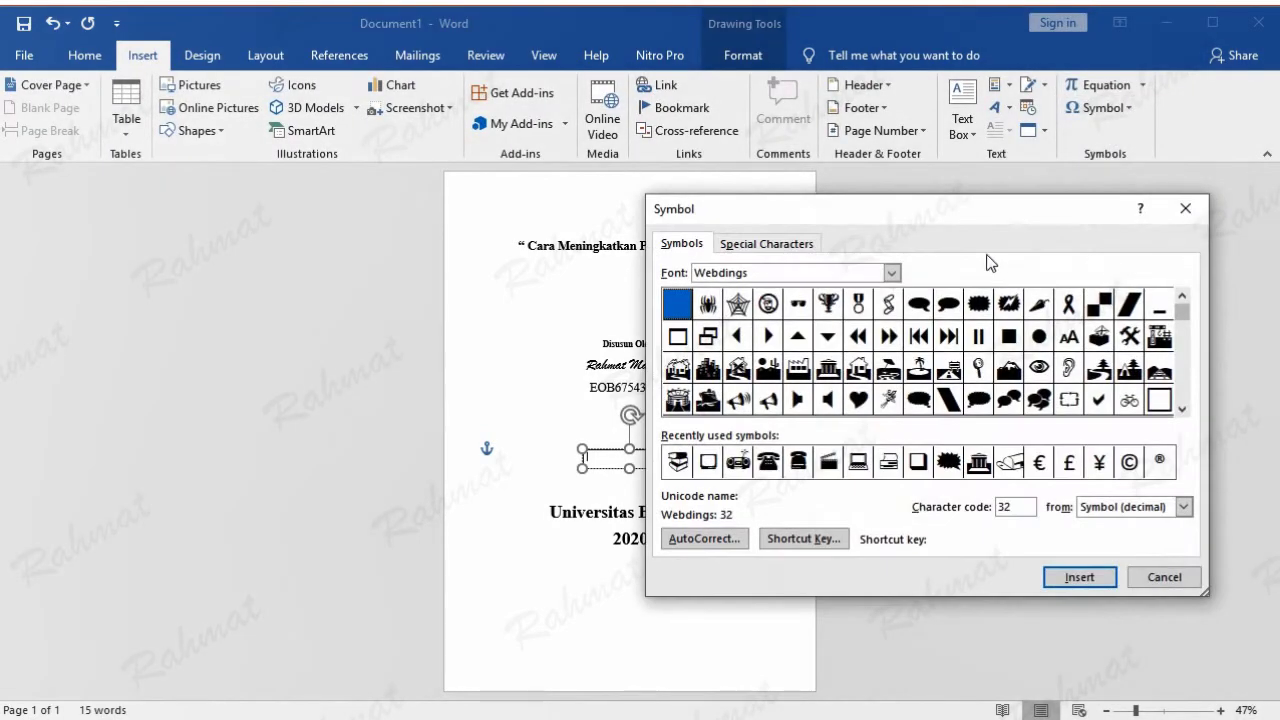
{"action": "left_click", "coordinate": [891, 274]}
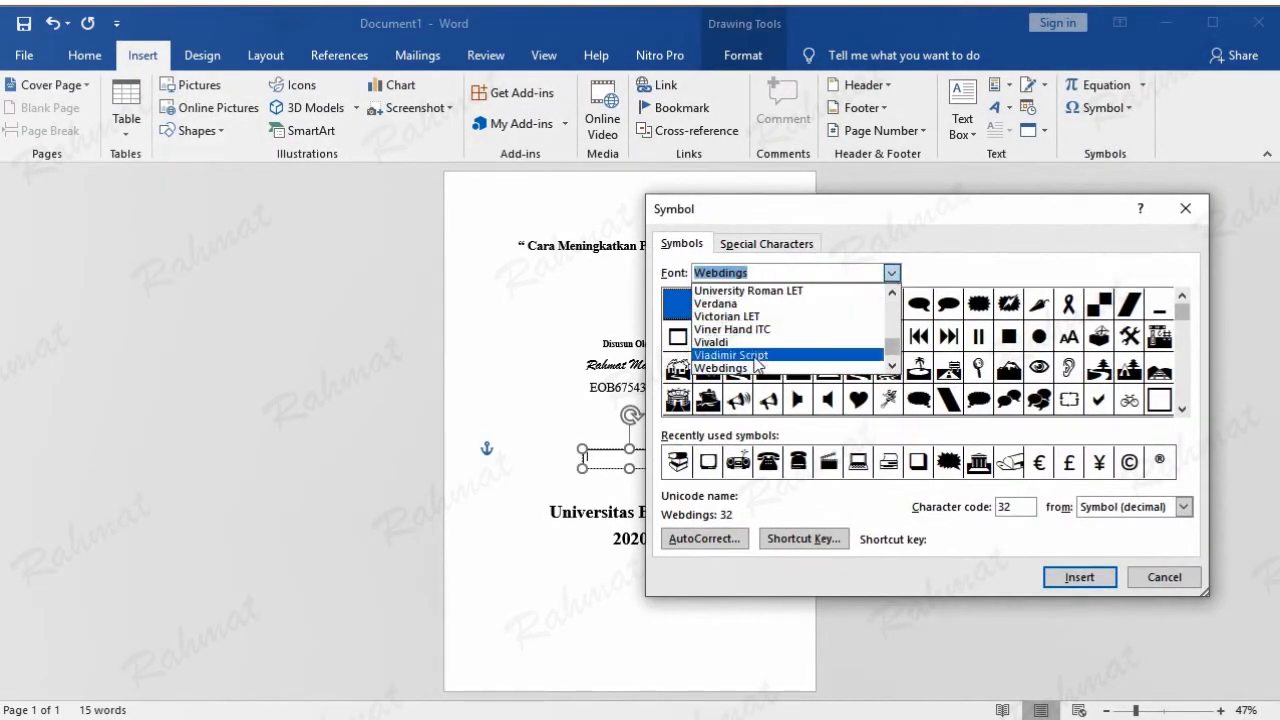
{"action": "scroll", "coordinate": [748, 372], "scroll_direction": "down", "scroll_amount": 1}
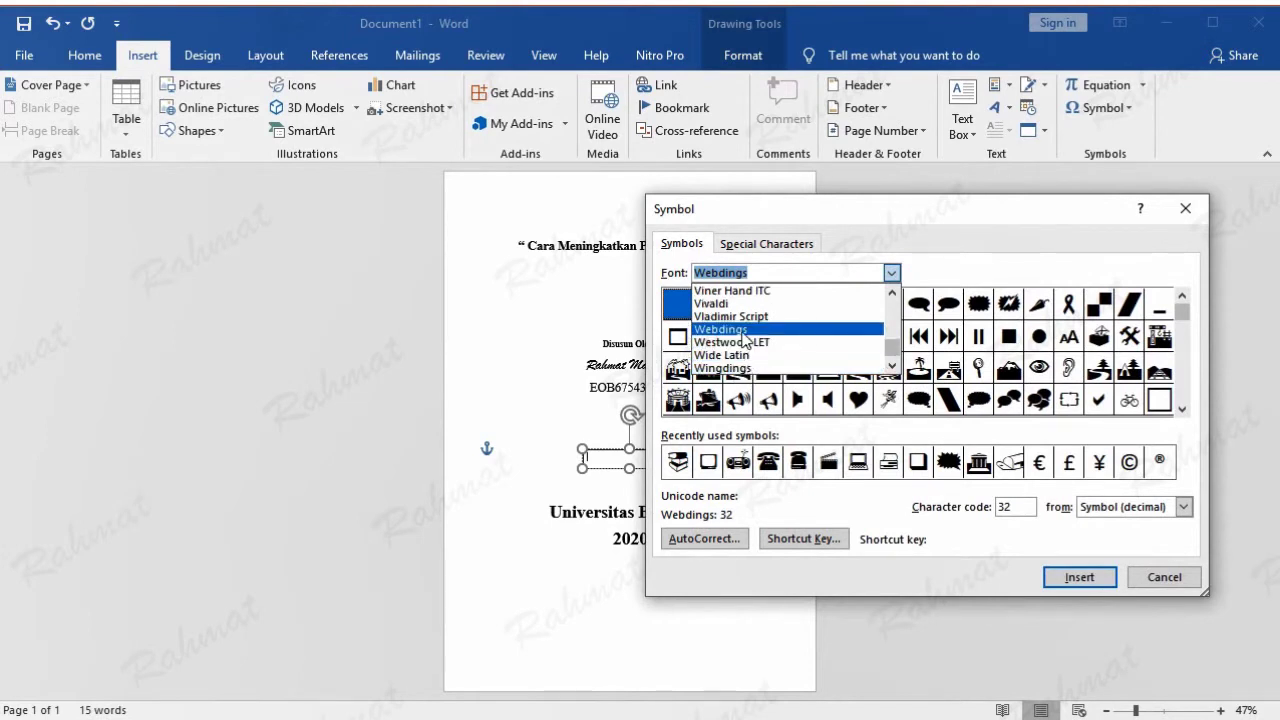
{"action": "left_click", "coordinate": [745, 338]}
{"action": "left_click", "coordinate": [1183, 405]}
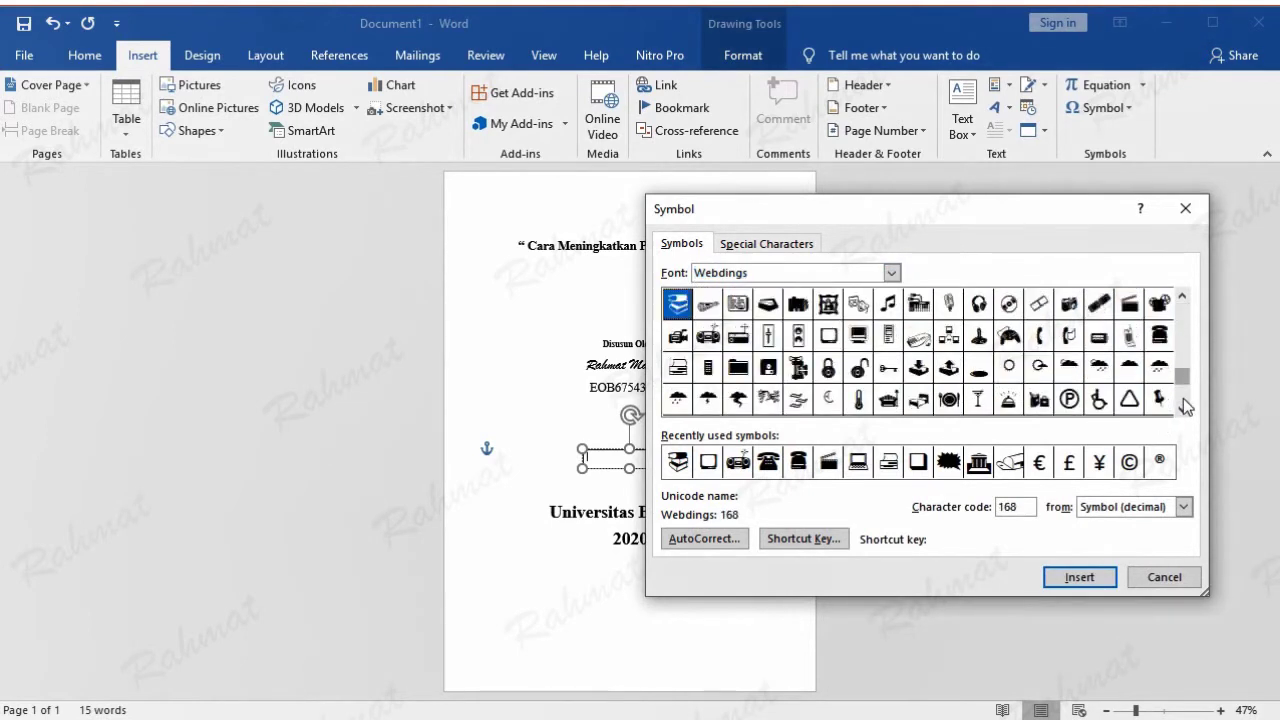
{"action": "left_click", "coordinate": [1182, 298]}
{"action": "left_click", "coordinate": [1182, 298]}
{"action": "left_click", "coordinate": [1182, 298]}
{"action": "left_click", "coordinate": [1183, 300]}
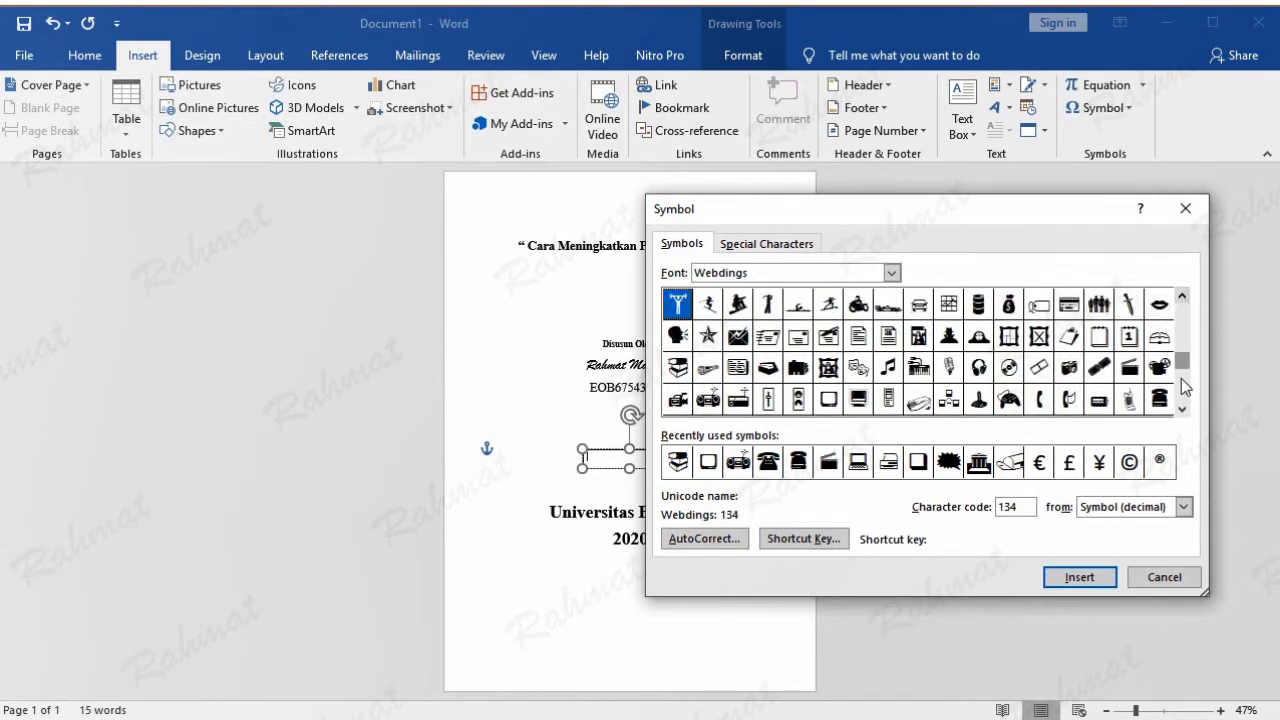
{"action": "left_click", "coordinate": [1181, 408]}
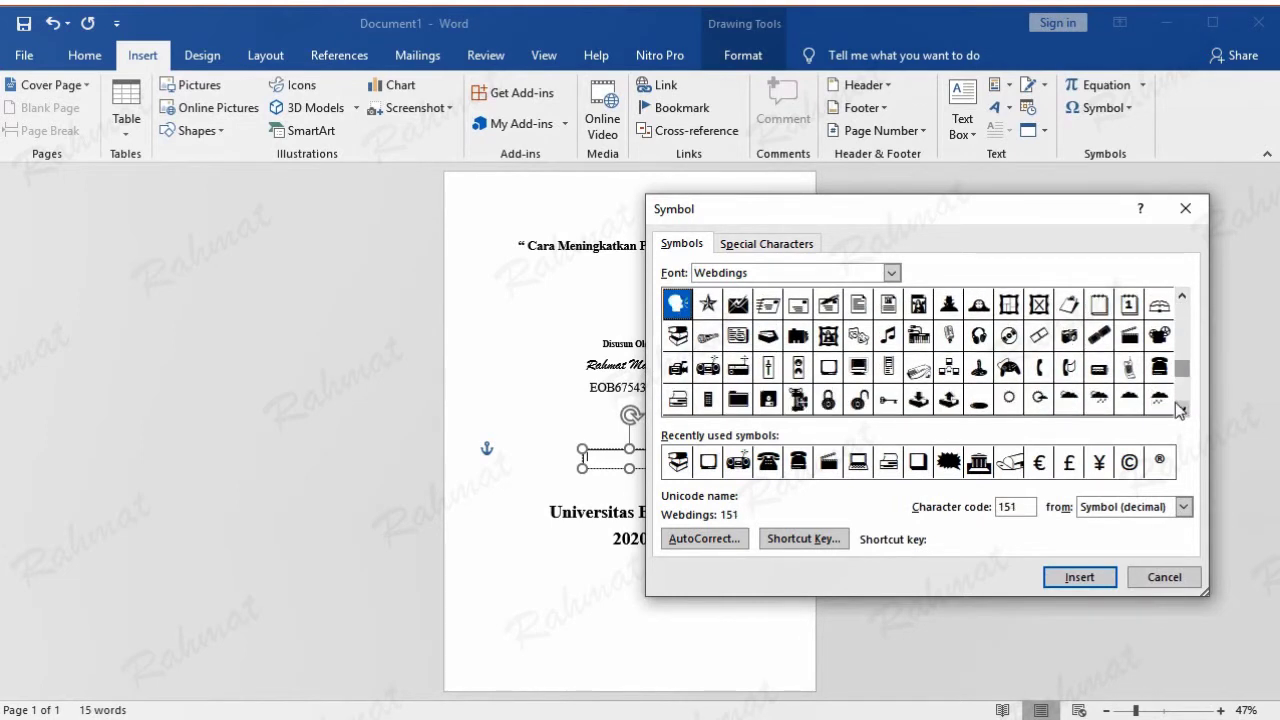
{"action": "left_click", "coordinate": [678, 337]}
{"action": "left_click", "coordinate": [1099, 579]}
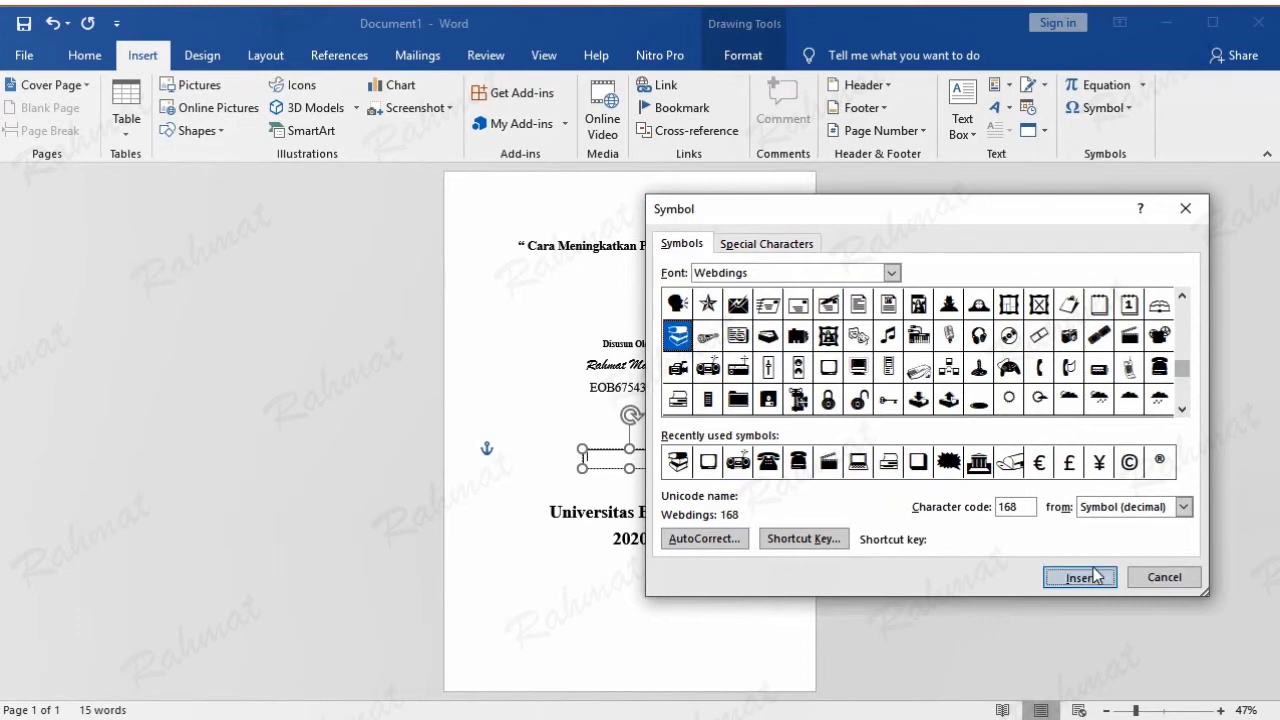
{"action": "left_click", "coordinate": [1163, 578]}
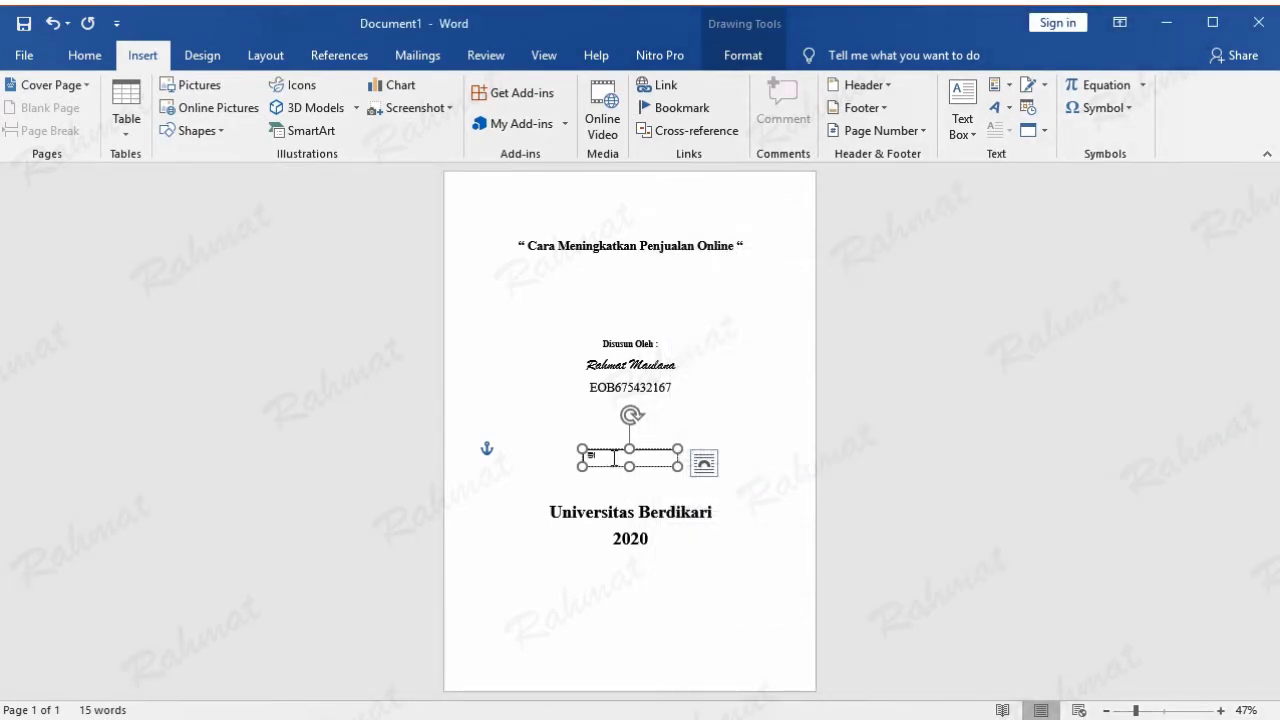
Set the books symbol to Times New Roman at 72 pt
{"action": "left_click", "coordinate": [80, 57]}
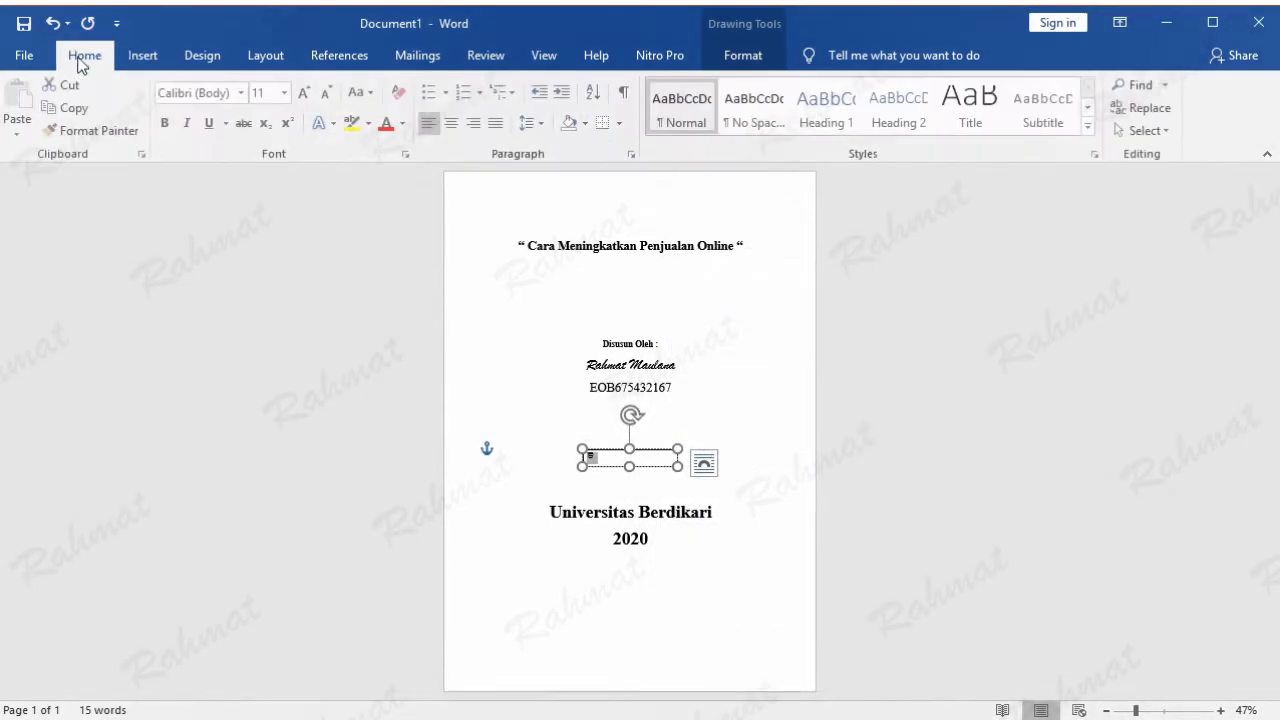
{"action": "left_click", "coordinate": [243, 92]}
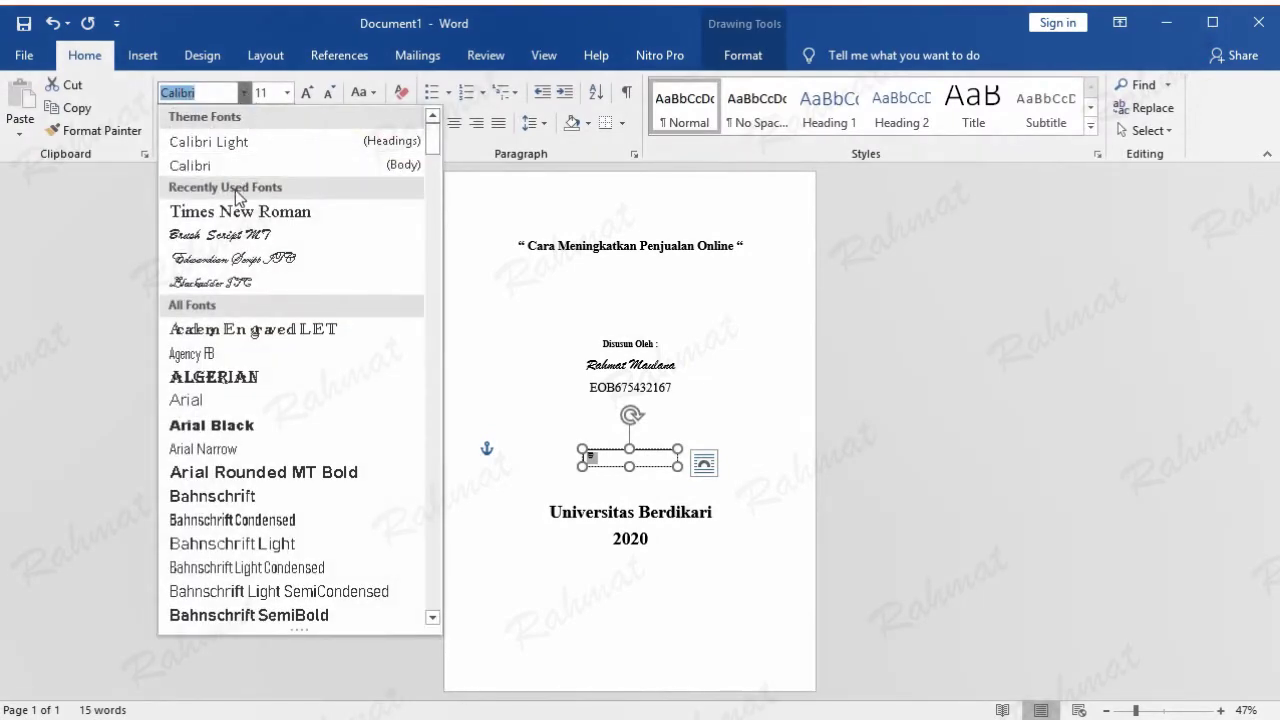
{"action": "left_click", "coordinate": [243, 212]}
{"action": "left_click", "coordinate": [287, 92]}
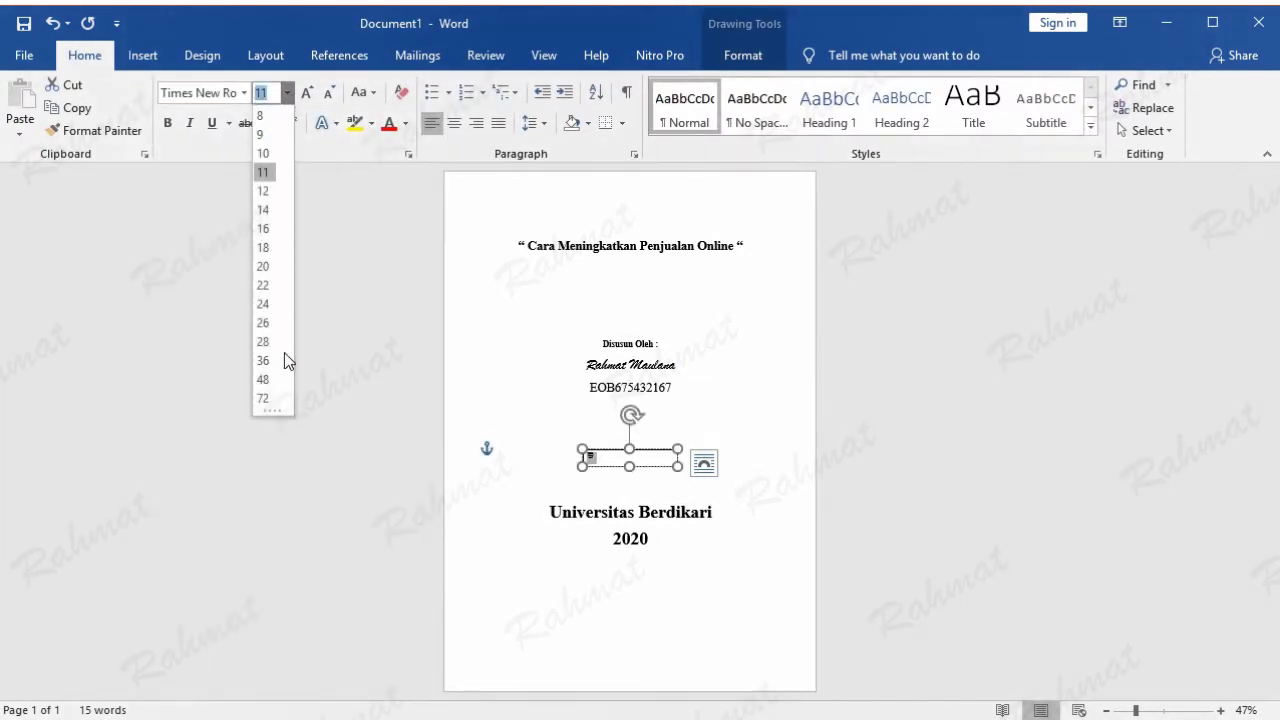
{"action": "left_click", "coordinate": [262, 398]}
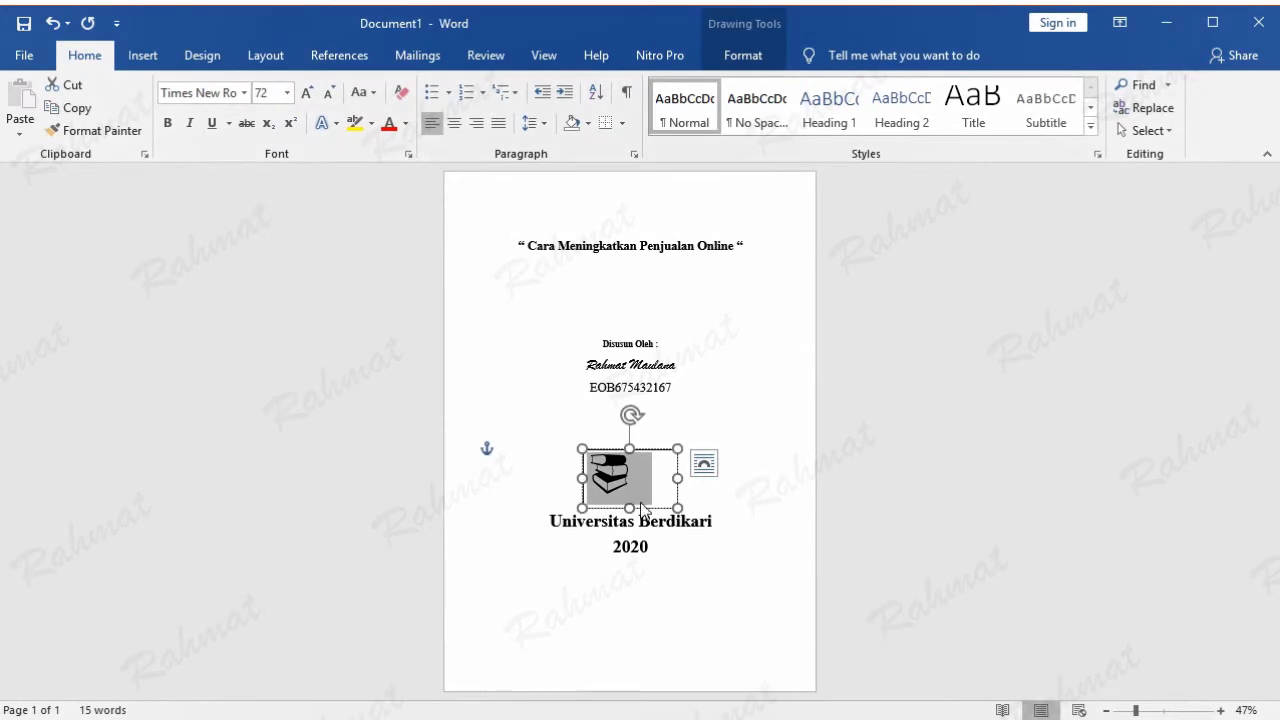
Give the symbol's text box no fill and no outline
{"action": "left_click", "coordinate": [743, 57]}
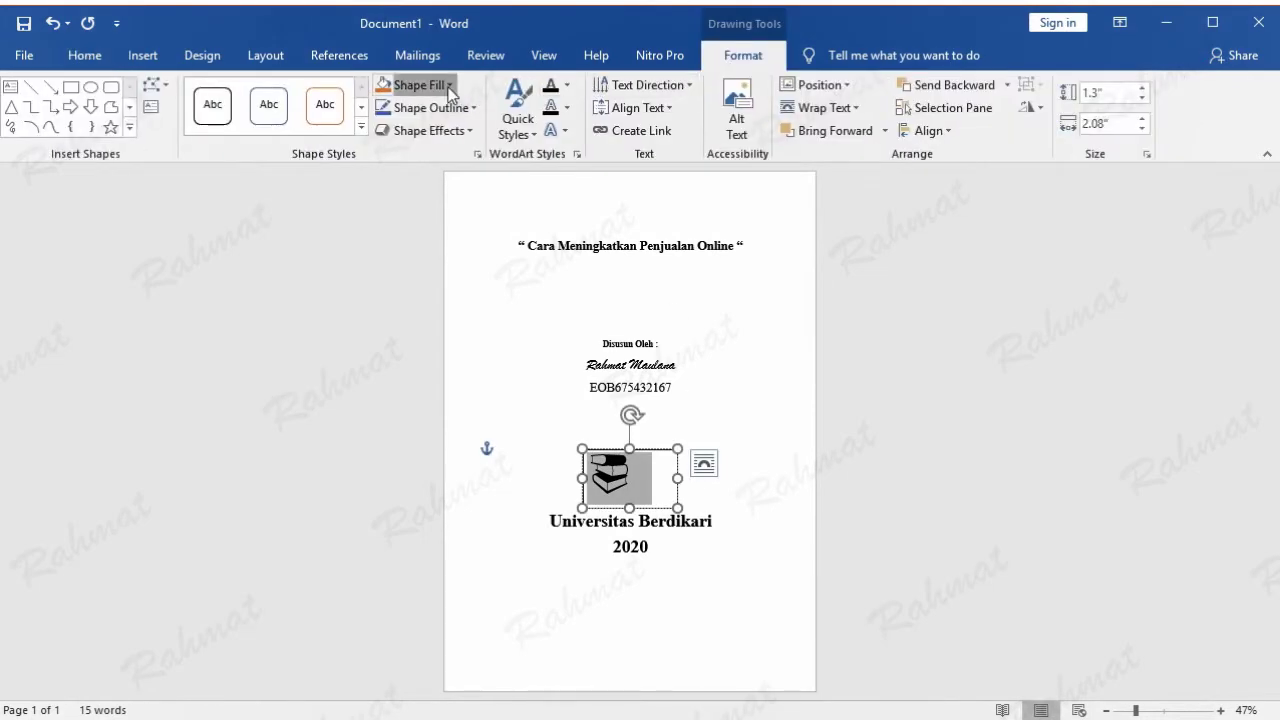
{"action": "left_click", "coordinate": [412, 85]}
{"action": "left_click", "coordinate": [422, 260]}
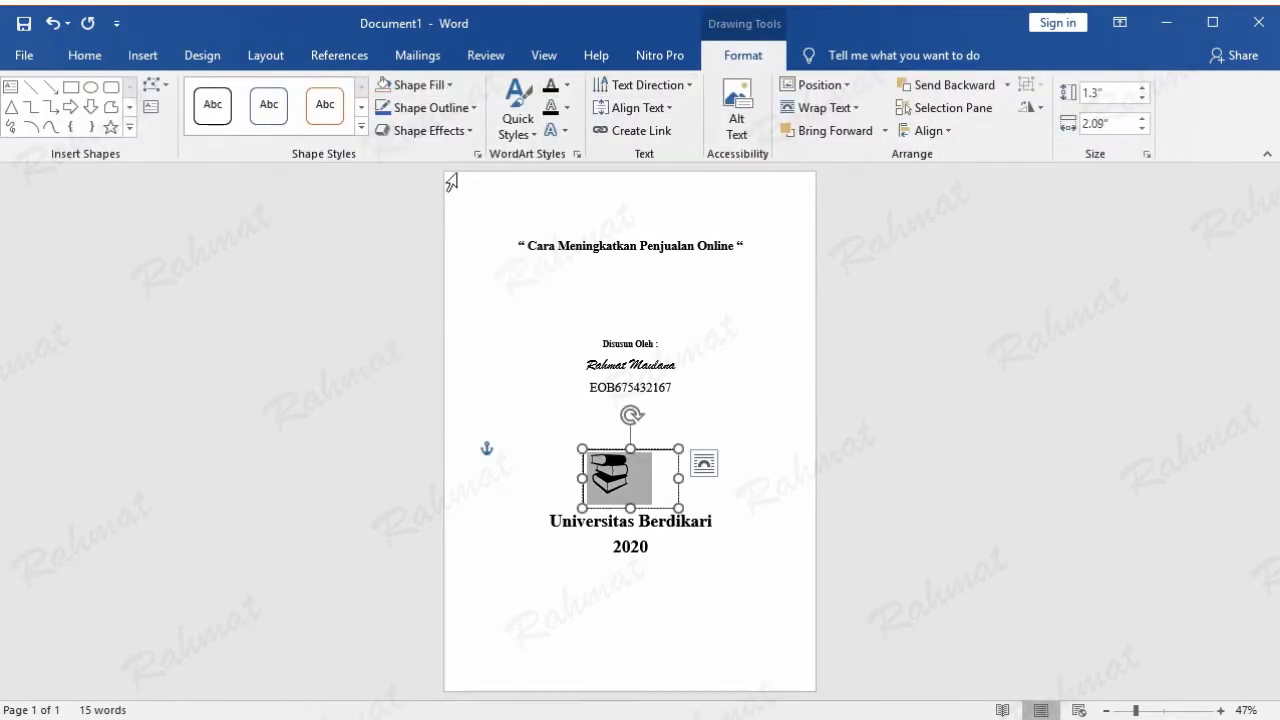
{"action": "left_click", "coordinate": [410, 85]}
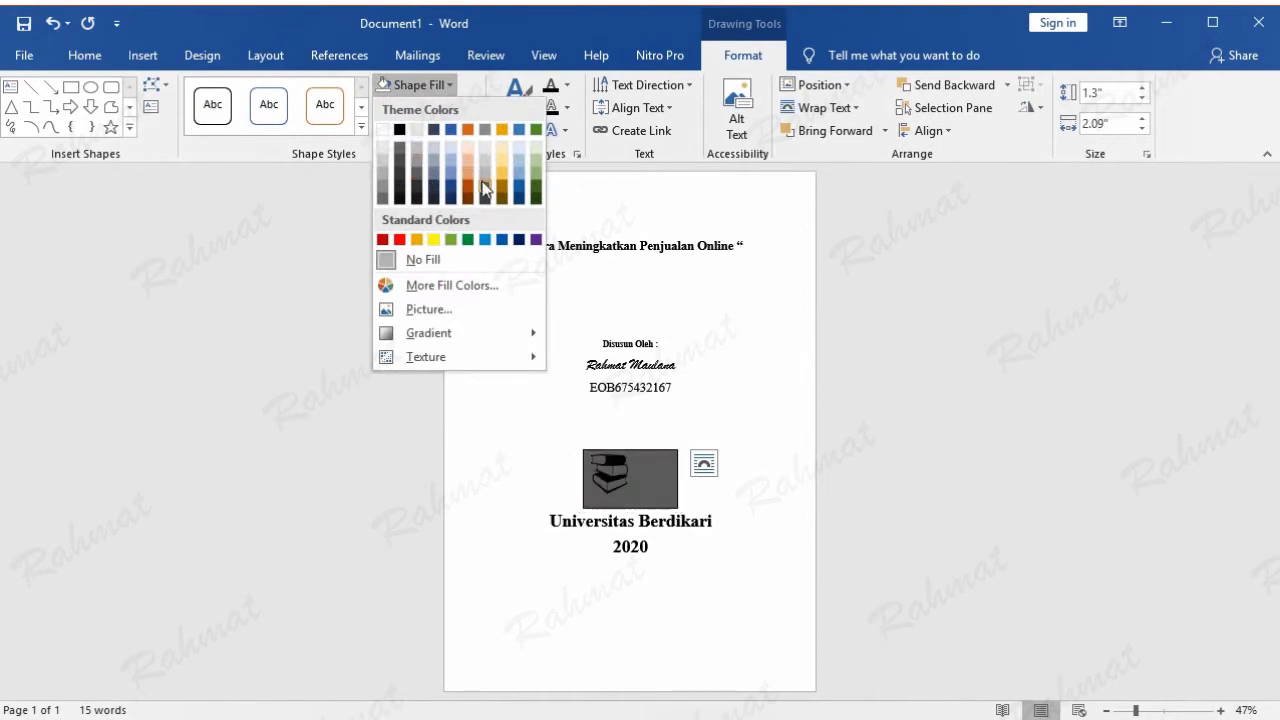
{"action": "left_click", "coordinate": [456, 264]}
{"action": "left_click", "coordinate": [430, 107]}
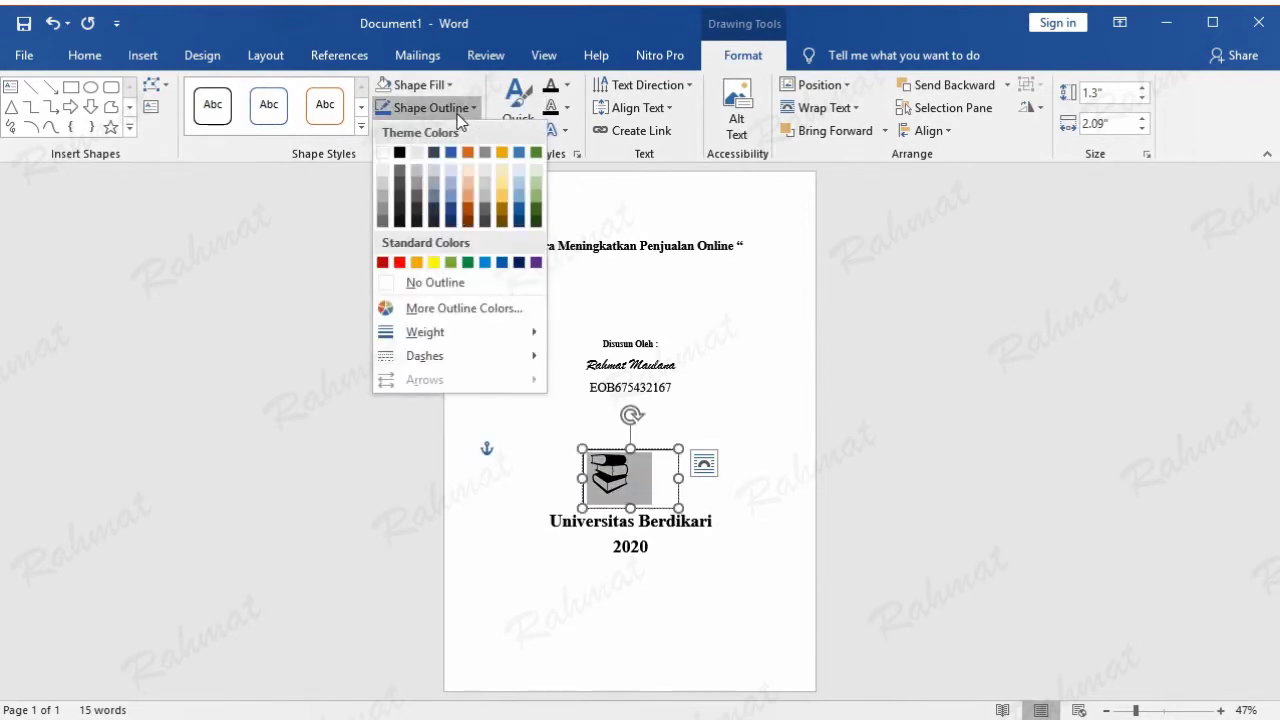
{"action": "left_click", "coordinate": [457, 283]}
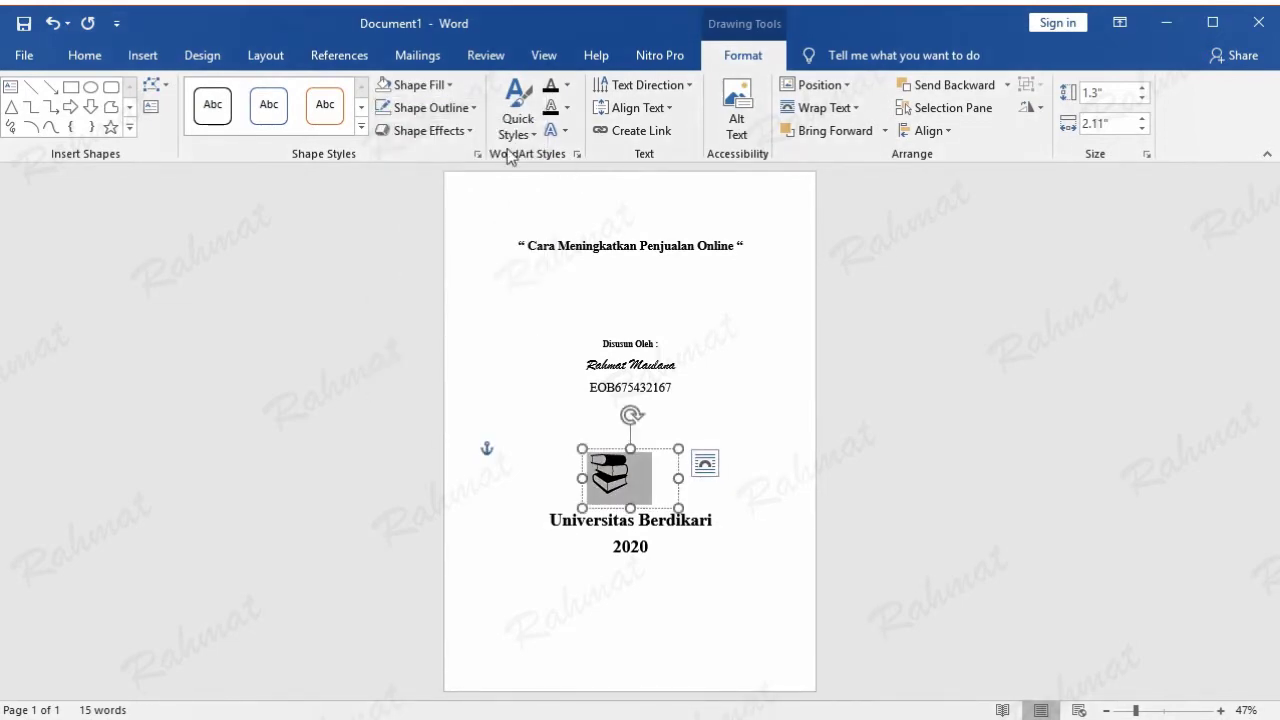
Centre the books symbol on the page
{"action": "left_click", "coordinate": [106, 57]}
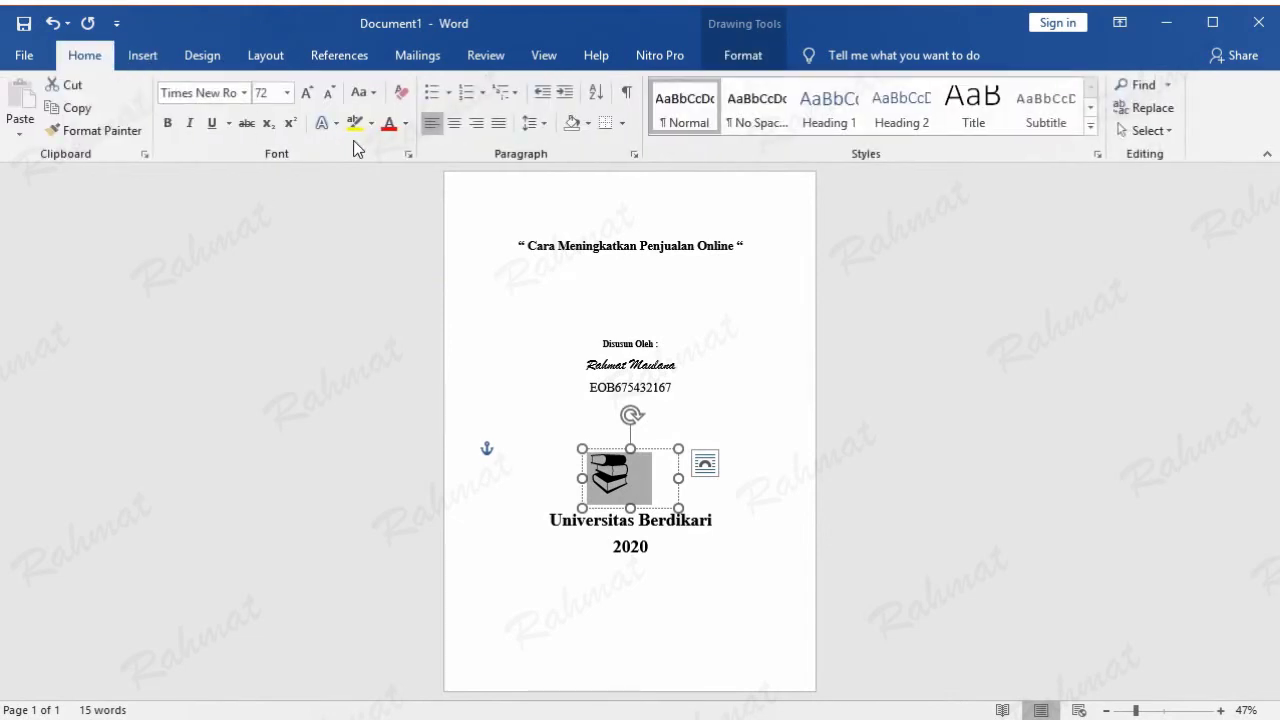
{"action": "left_click", "coordinate": [455, 123]}
{"action": "left_click", "coordinate": [885, 490]}
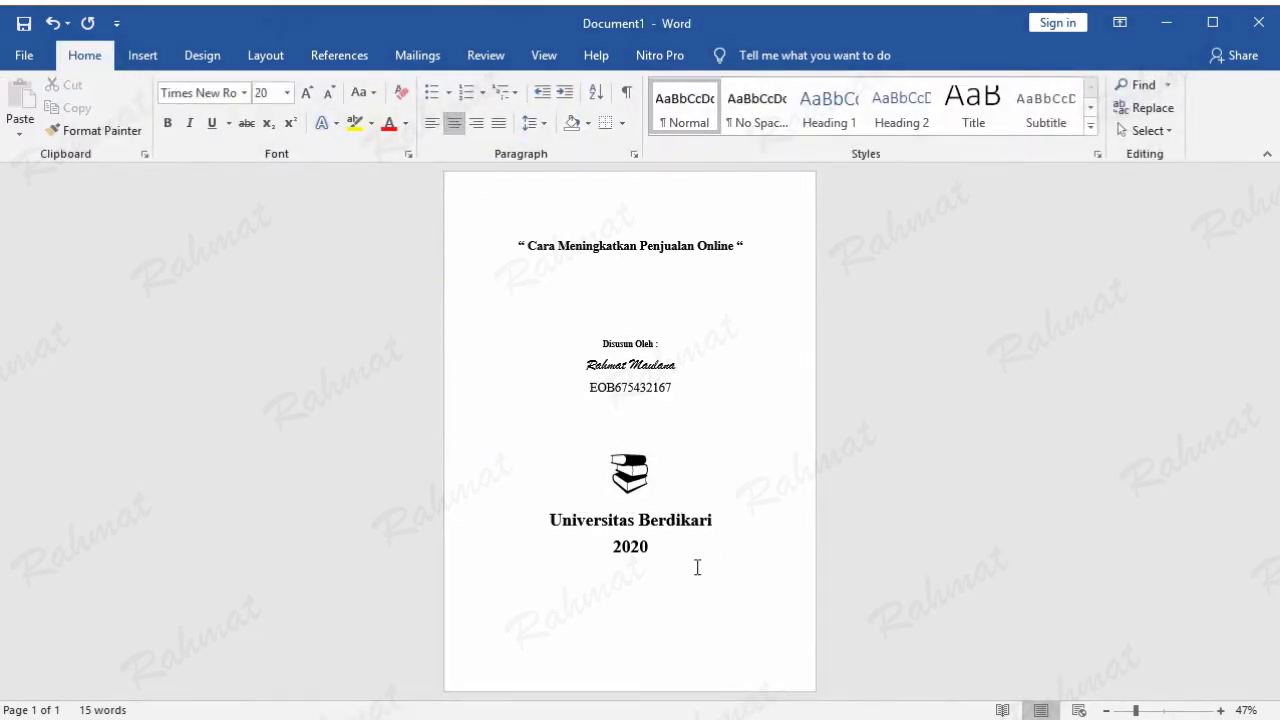
{"action": "left_click", "coordinate": [694, 520]}
Add one blank line above 'Universitas Berdikari' to push it and 2020 lower on the page
{"action": "left_click", "coordinate": [671, 507]}
{"action": "left_click", "coordinate": [703, 498]}
{"action": "key", "text": "Return"}
{"action": "key", "text": "Return"}
{"action": "key", "text": "Return"}
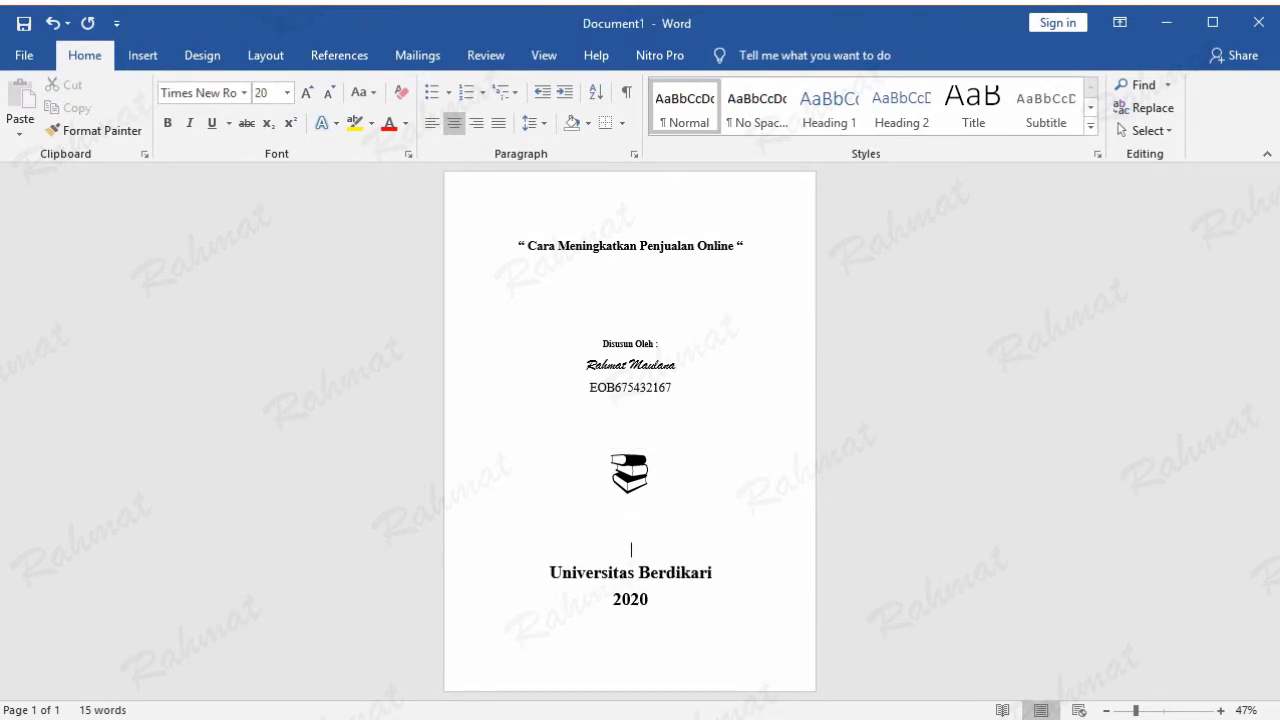
{"action": "key", "text": "Return"}
{"action": "key", "text": "Delete"}
Open the Page Borders dialog from the Design ribbon
{"action": "left_click", "coordinate": [1094, 368]}
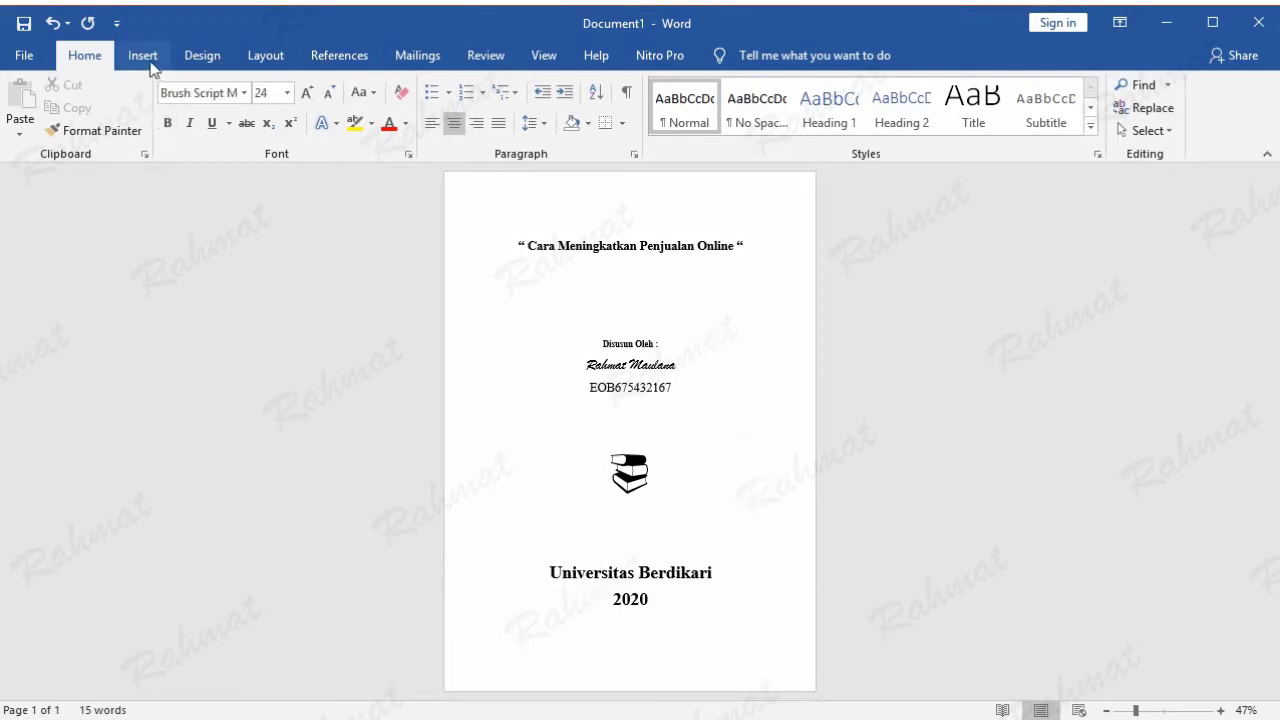
{"action": "left_click", "coordinate": [199, 58]}
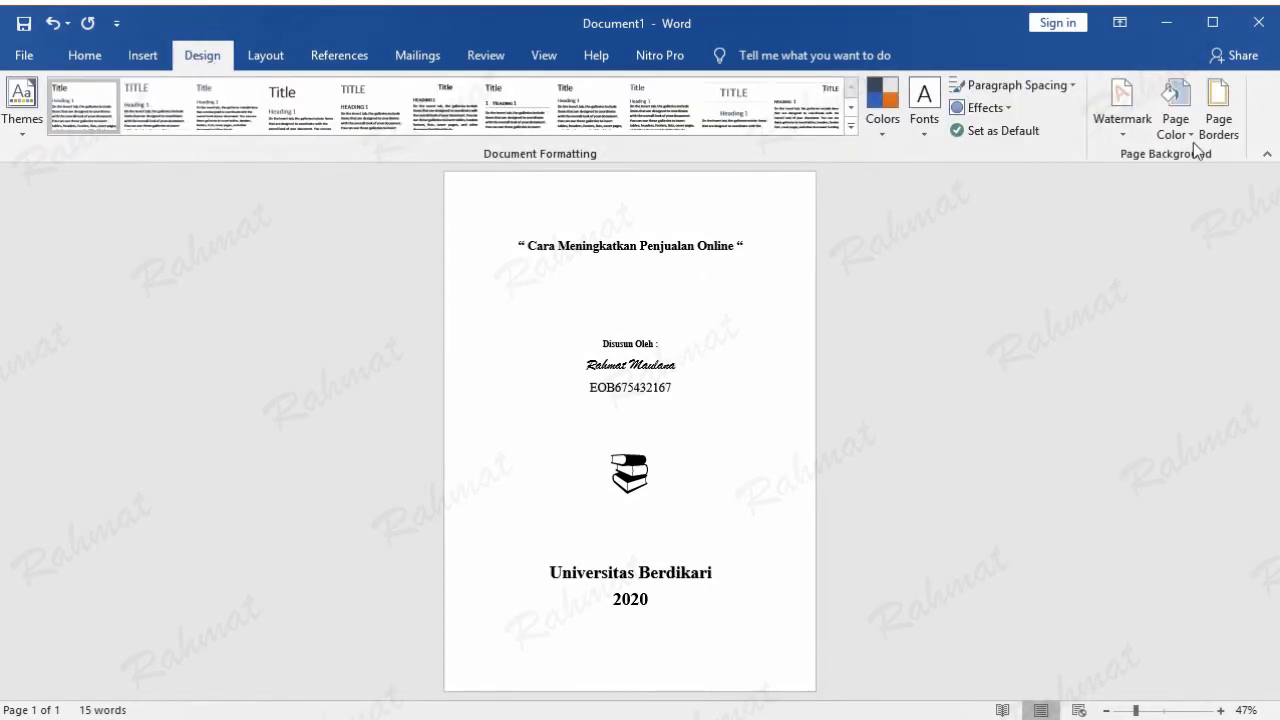
{"action": "left_click", "coordinate": [1218, 110]}
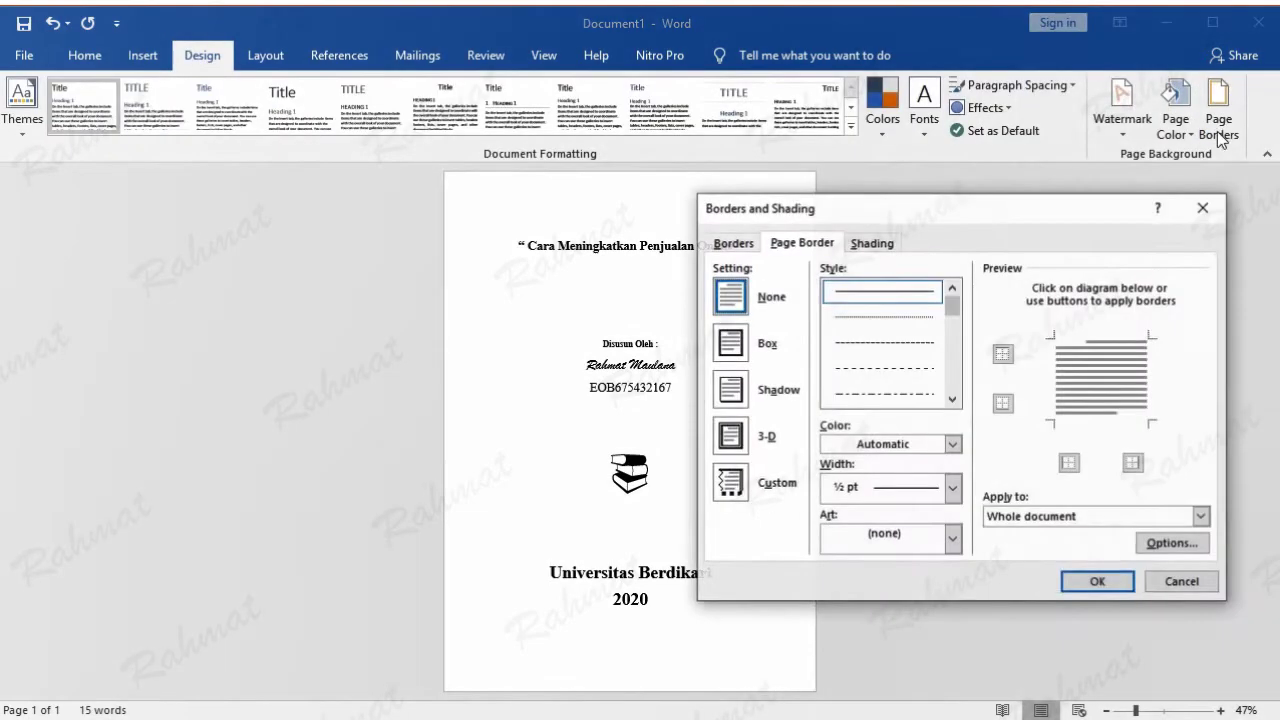
Pick the oval pattern from the border Art list for a 12 pt Box page border
{"action": "left_click", "coordinate": [958, 541]}
{"action": "scroll", "coordinate": [918, 640], "scroll_direction": "down", "scroll_amount": 2}
{"action": "scroll", "coordinate": [918, 640], "scroll_direction": "down", "scroll_amount": 2}
{"action": "scroll", "coordinate": [918, 640], "scroll_direction": "down", "scroll_amount": 2}
{"action": "scroll", "coordinate": [918, 645], "scroll_direction": "down", "scroll_amount": 2}
{"action": "scroll", "coordinate": [918, 645], "scroll_direction": "down", "scroll_amount": 2}
{"action": "scroll", "coordinate": [918, 645], "scroll_direction": "down", "scroll_amount": 2}
{"action": "scroll", "coordinate": [918, 645], "scroll_direction": "down", "scroll_amount": 2}
{"action": "scroll", "coordinate": [918, 645], "scroll_direction": "down", "scroll_amount": 2}
{"action": "scroll", "coordinate": [918, 645], "scroll_direction": "down", "scroll_amount": 2}
{"action": "scroll", "coordinate": [918, 645], "scroll_direction": "down", "scroll_amount": 2}
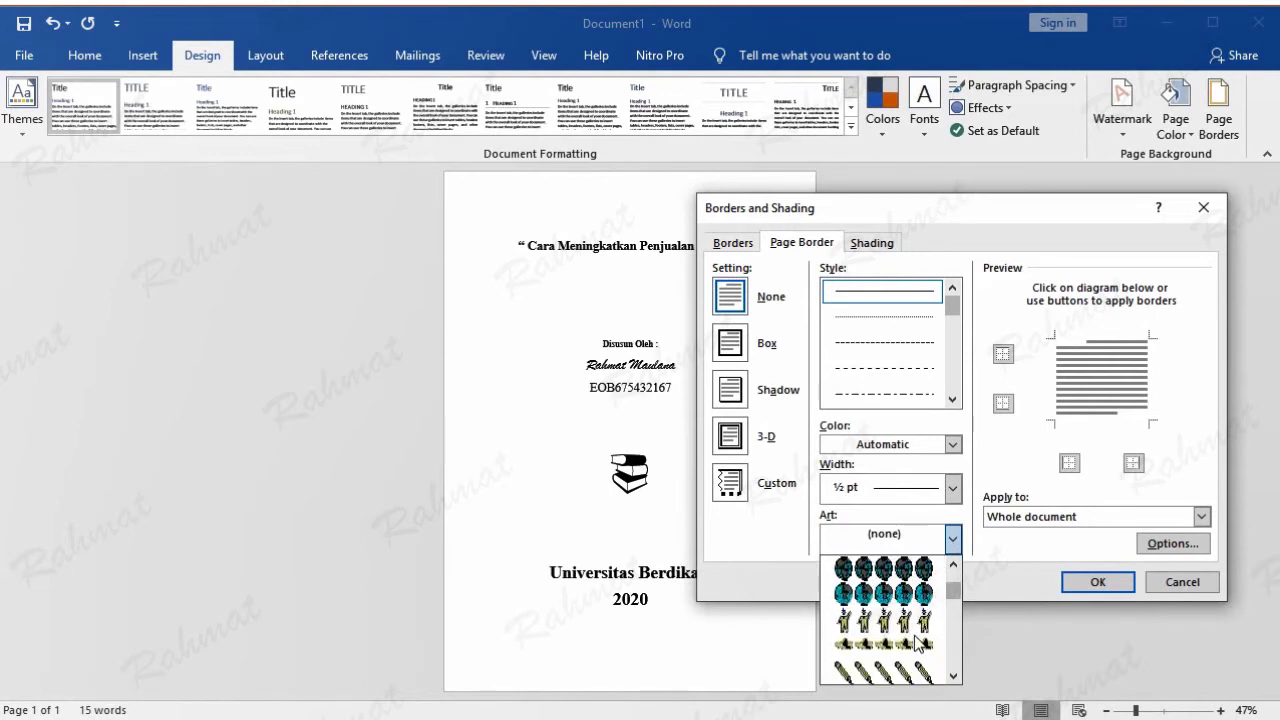
{"action": "scroll", "coordinate": [918, 645], "scroll_direction": "down", "scroll_amount": 2}
{"action": "scroll", "coordinate": [918, 645], "scroll_direction": "down", "scroll_amount": 2}
{"action": "scroll", "coordinate": [918, 645], "scroll_direction": "down", "scroll_amount": 2}
{"action": "scroll", "coordinate": [918, 645], "scroll_direction": "down", "scroll_amount": 2}
{"action": "scroll", "coordinate": [918, 645], "scroll_direction": "down", "scroll_amount": 2}
{"action": "scroll", "coordinate": [918, 645], "scroll_direction": "down", "scroll_amount": 2}
{"action": "scroll", "coordinate": [918, 645], "scroll_direction": "down", "scroll_amount": 2}
{"action": "scroll", "coordinate": [918, 645], "scroll_direction": "down", "scroll_amount": 2}
{"action": "scroll", "coordinate": [918, 645], "scroll_direction": "down", "scroll_amount": 2}
{"action": "scroll", "coordinate": [918, 643], "scroll_direction": "down", "scroll_amount": 2}
{"action": "scroll", "coordinate": [918, 643], "scroll_direction": "down", "scroll_amount": 2}
{"action": "scroll", "coordinate": [918, 643], "scroll_direction": "down", "scroll_amount": 2}
{"action": "scroll", "coordinate": [918, 643], "scroll_direction": "down", "scroll_amount": 2}
{"action": "scroll", "coordinate": [918, 643], "scroll_direction": "down", "scroll_amount": 2}
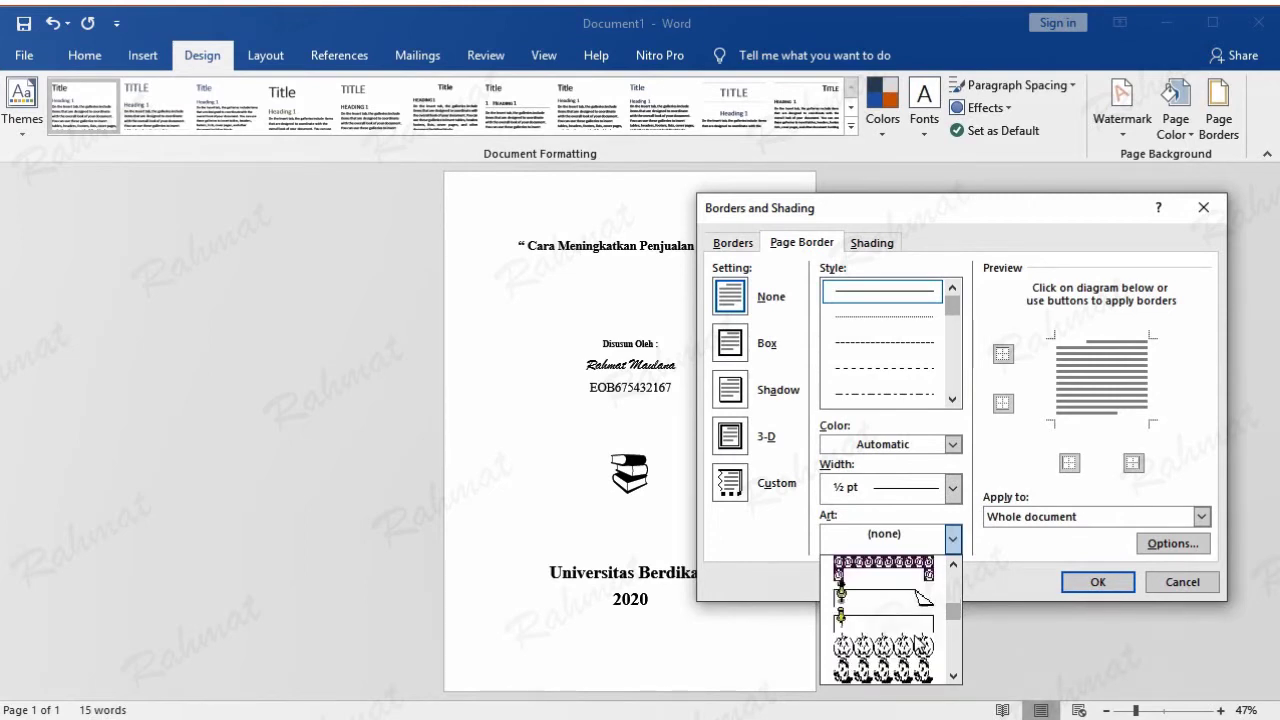
{"action": "scroll", "coordinate": [918, 645], "scroll_direction": "down", "scroll_amount": 2}
{"action": "scroll", "coordinate": [918, 643], "scroll_direction": "down", "scroll_amount": 2}
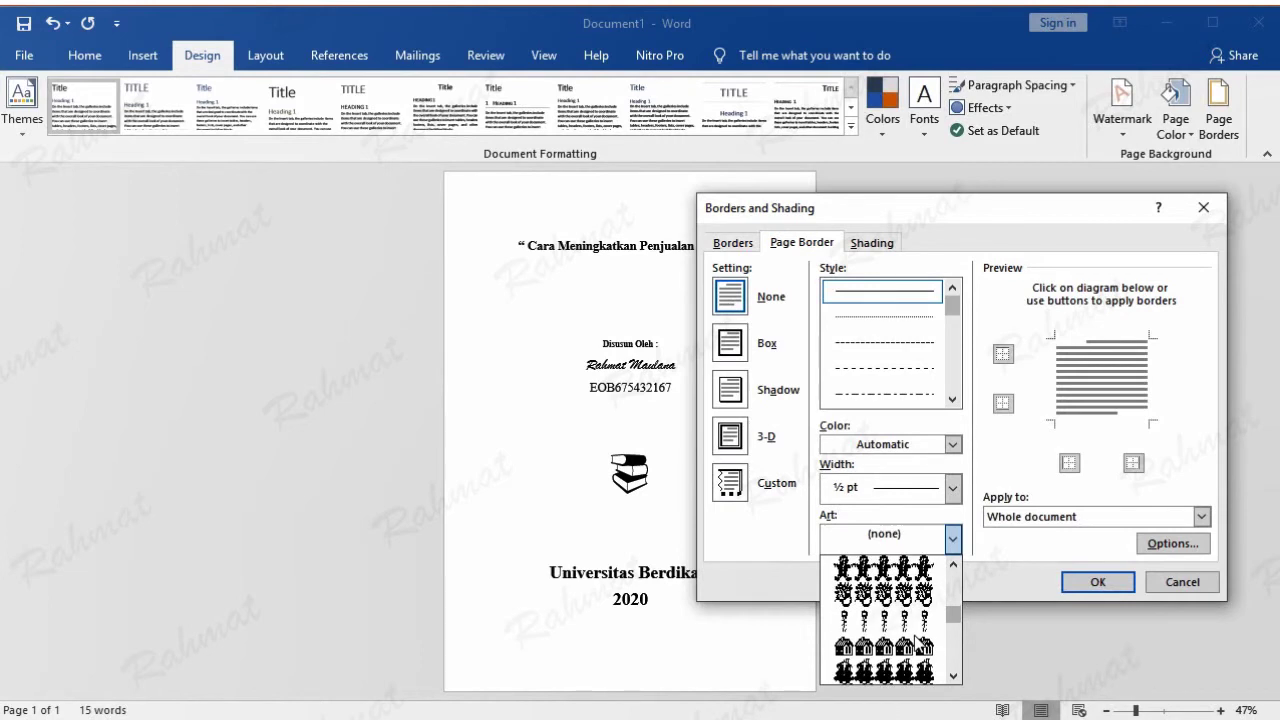
{"action": "scroll", "coordinate": [918, 643], "scroll_direction": "down", "scroll_amount": 2}
{"action": "scroll", "coordinate": [918, 643], "scroll_direction": "down", "scroll_amount": 2}
{"action": "scroll", "coordinate": [918, 643], "scroll_direction": "down", "scroll_amount": 2}
{"action": "scroll", "coordinate": [918, 643], "scroll_direction": "down", "scroll_amount": 2}
{"action": "scroll", "coordinate": [918, 643], "scroll_direction": "down", "scroll_amount": 2}
{"action": "scroll", "coordinate": [918, 643], "scroll_direction": "down", "scroll_amount": 2}
{"action": "scroll", "coordinate": [918, 643], "scroll_direction": "down", "scroll_amount": 2}
{"action": "scroll", "coordinate": [918, 643], "scroll_direction": "down", "scroll_amount": 2}
{"action": "scroll", "coordinate": [918, 643], "scroll_direction": "down", "scroll_amount": 2}
{"action": "scroll", "coordinate": [918, 643], "scroll_direction": "down", "scroll_amount": 2}
{"action": "scroll", "coordinate": [918, 643], "scroll_direction": "down", "scroll_amount": 2}
{"action": "scroll", "coordinate": [918, 643], "scroll_direction": "down", "scroll_amount": 2}
{"action": "scroll", "coordinate": [921, 645], "scroll_direction": "down", "scroll_amount": 2}
{"action": "scroll", "coordinate": [921, 645], "scroll_direction": "down", "scroll_amount": 2}
{"action": "scroll", "coordinate": [921, 645], "scroll_direction": "down", "scroll_amount": 2}
{"action": "scroll", "coordinate": [921, 645], "scroll_direction": "down", "scroll_amount": 2}
{"action": "scroll", "coordinate": [883, 620], "scroll_direction": "down", "scroll_amount": 2}
{"action": "scroll", "coordinate": [883, 620], "scroll_direction": "down", "scroll_amount": 2}
{"action": "scroll", "coordinate": [883, 620], "scroll_direction": "down", "scroll_amount": 2}
{"action": "scroll", "coordinate": [883, 620], "scroll_direction": "down", "scroll_amount": 2}
{"action": "scroll", "coordinate": [918, 645], "scroll_direction": "down", "scroll_amount": 2}
{"action": "scroll", "coordinate": [918, 645], "scroll_direction": "down", "scroll_amount": 2}
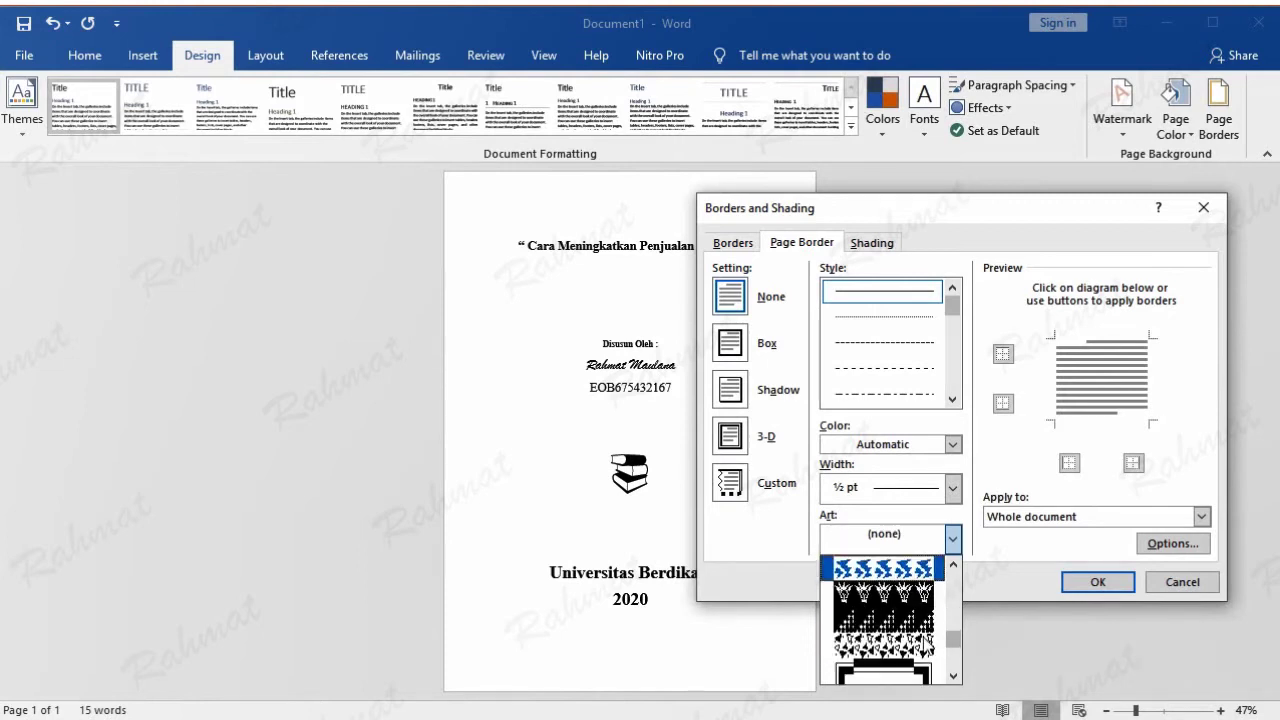
{"action": "scroll", "coordinate": [918, 645], "scroll_direction": "down", "scroll_amount": 2}
{"action": "scroll", "coordinate": [918, 650], "scroll_direction": "down", "scroll_amount": 1}
{"action": "scroll", "coordinate": [900, 650], "scroll_direction": "down", "scroll_amount": 1}
{"action": "scroll", "coordinate": [885, 648], "scroll_direction": "down", "scroll_amount": 1}
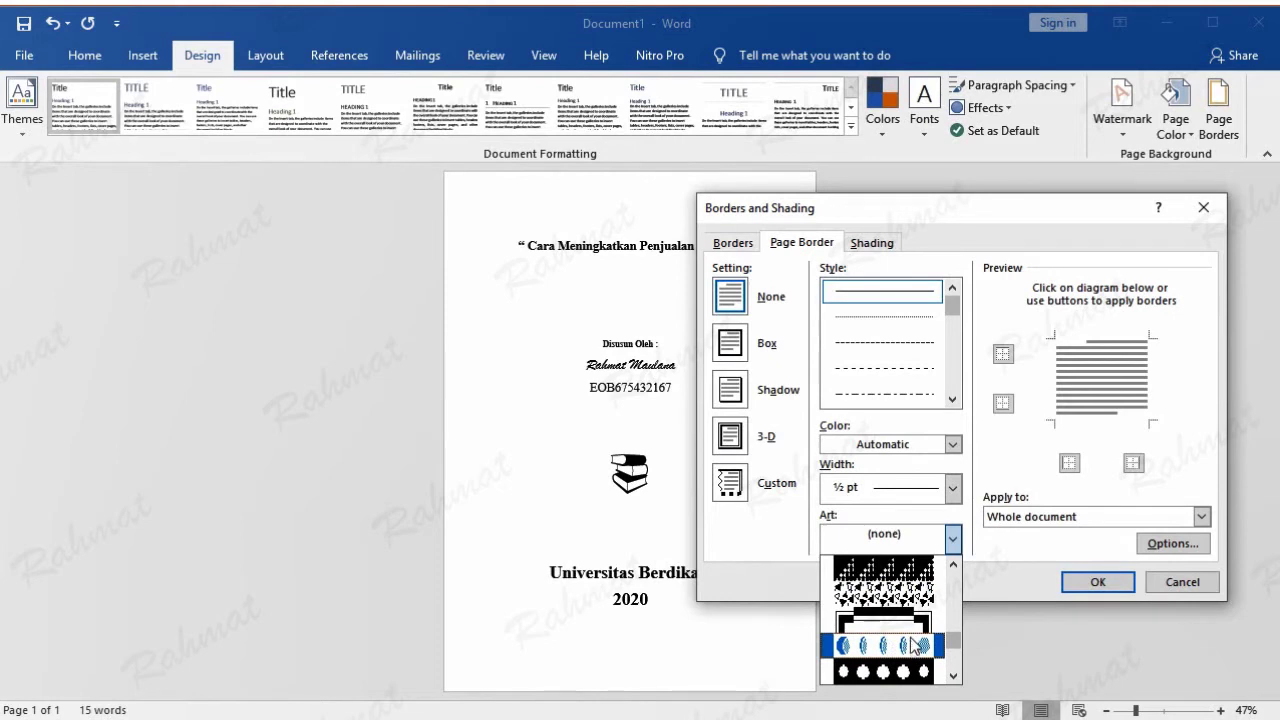
{"action": "left_click", "coordinate": [906, 648]}
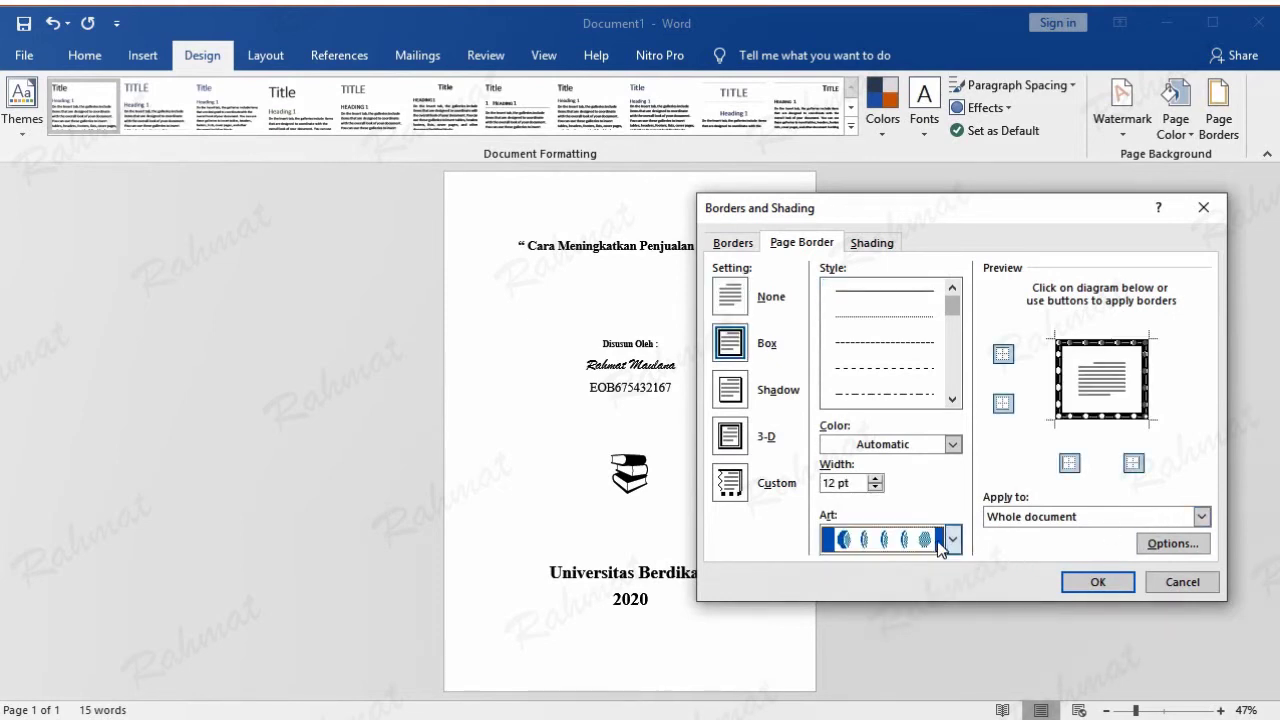
Set border margins to 1 pt top/bottom and 4 pt sides, measured from text, and apply the border
{"action": "left_click", "coordinate": [1170, 544]}
{"action": "left_click", "coordinate": [542, 187]}
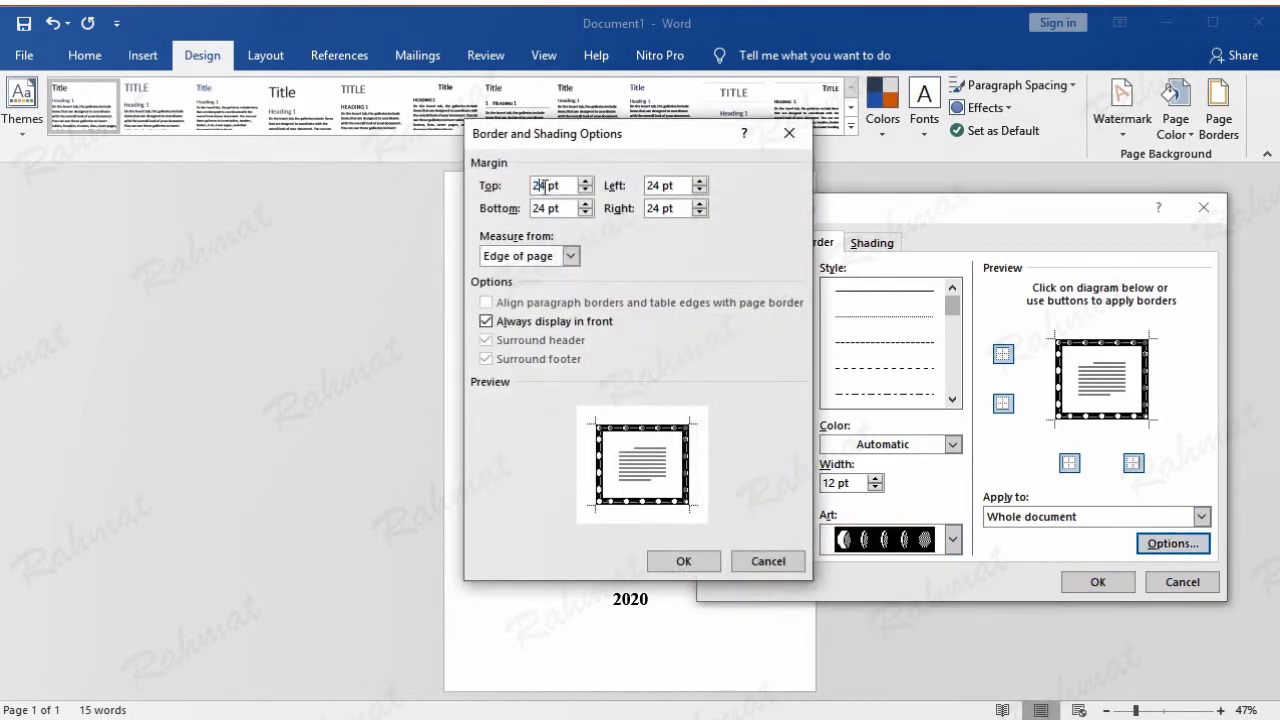
{"action": "double_click", "coordinate": [546, 186]}
{"action": "type", "text": "1"}
{"action": "double_click", "coordinate": [547, 207]}
{"action": "type", "text": "1"}
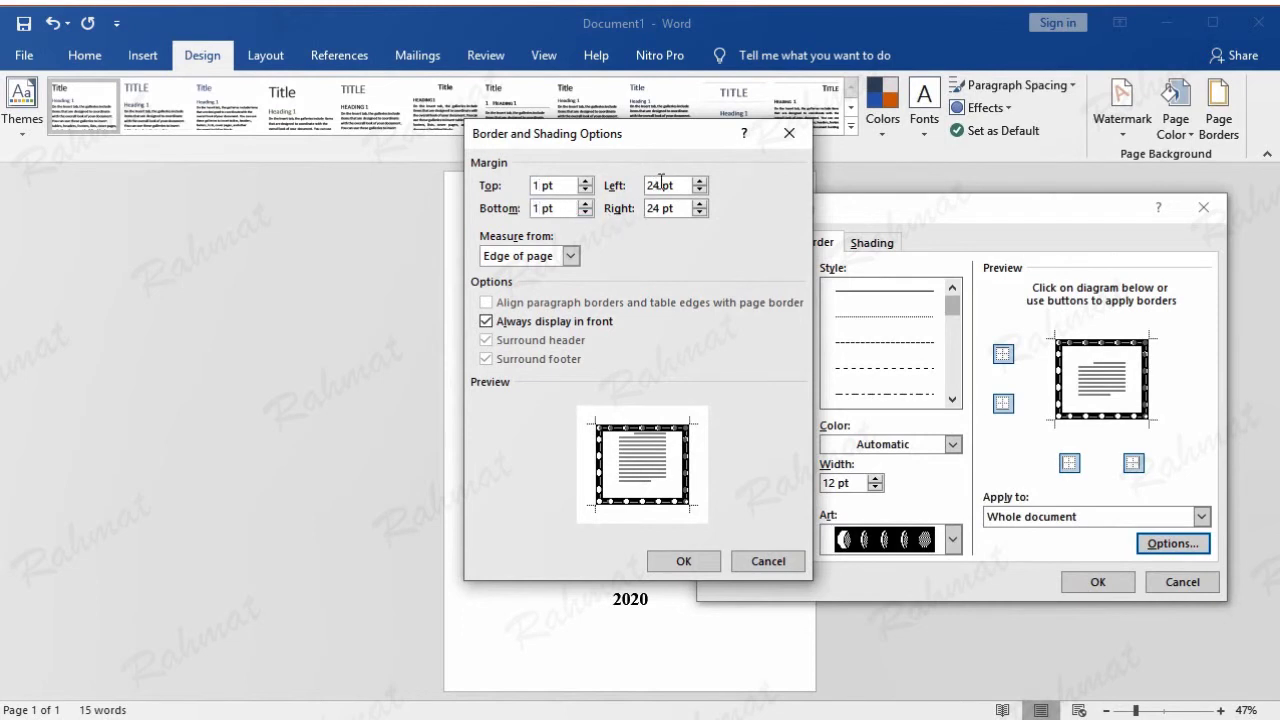
{"action": "double_click", "coordinate": [660, 209]}
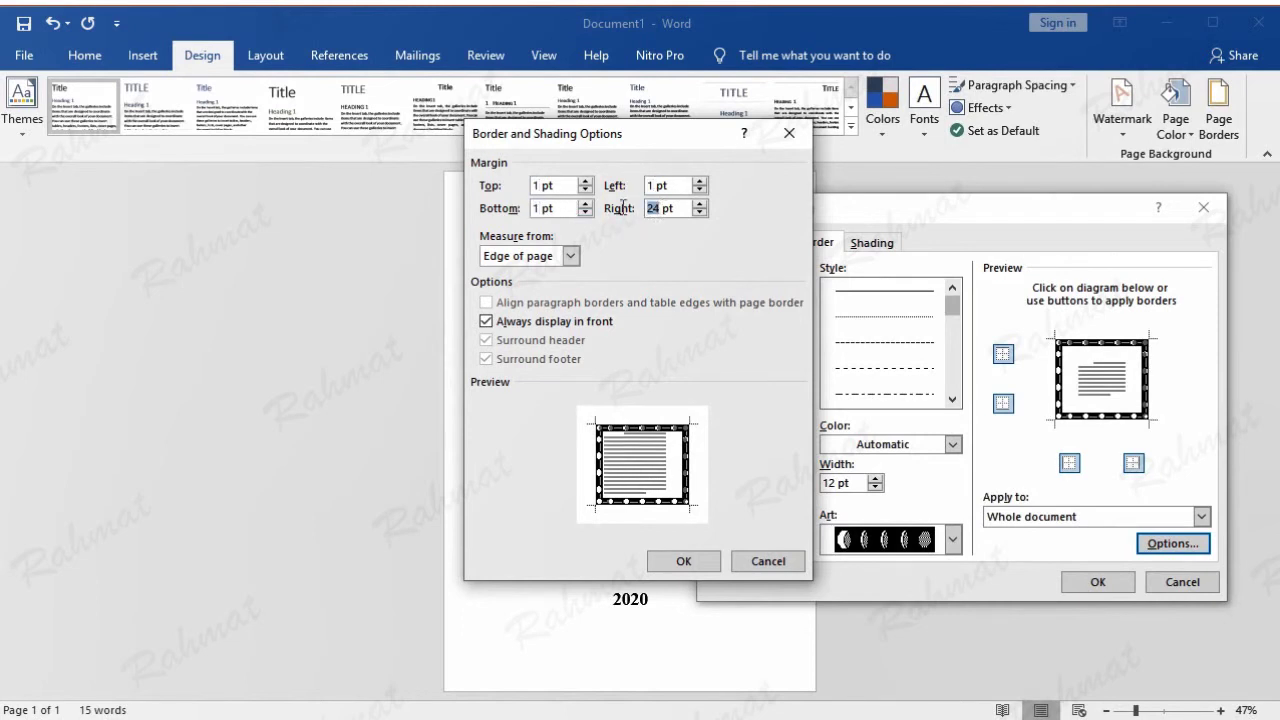
{"action": "type", "text": "1"}
{"action": "left_click", "coordinate": [571, 257]}
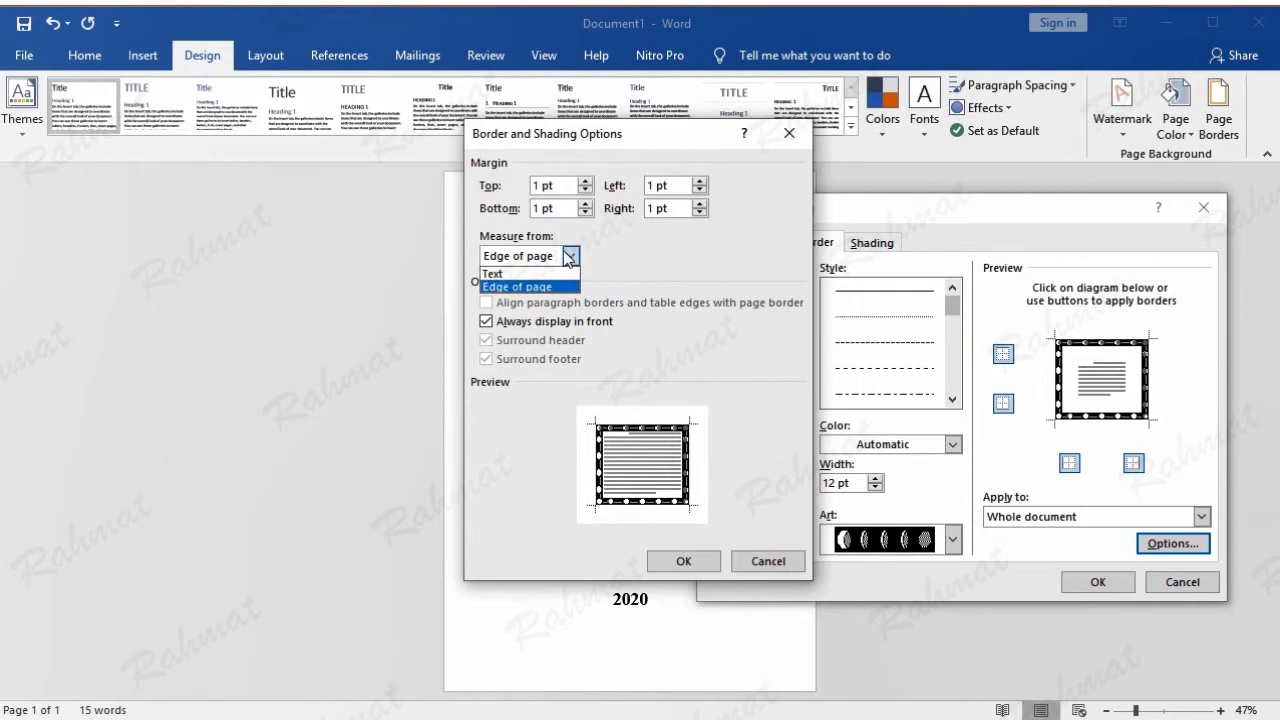
{"action": "left_click", "coordinate": [521, 274]}
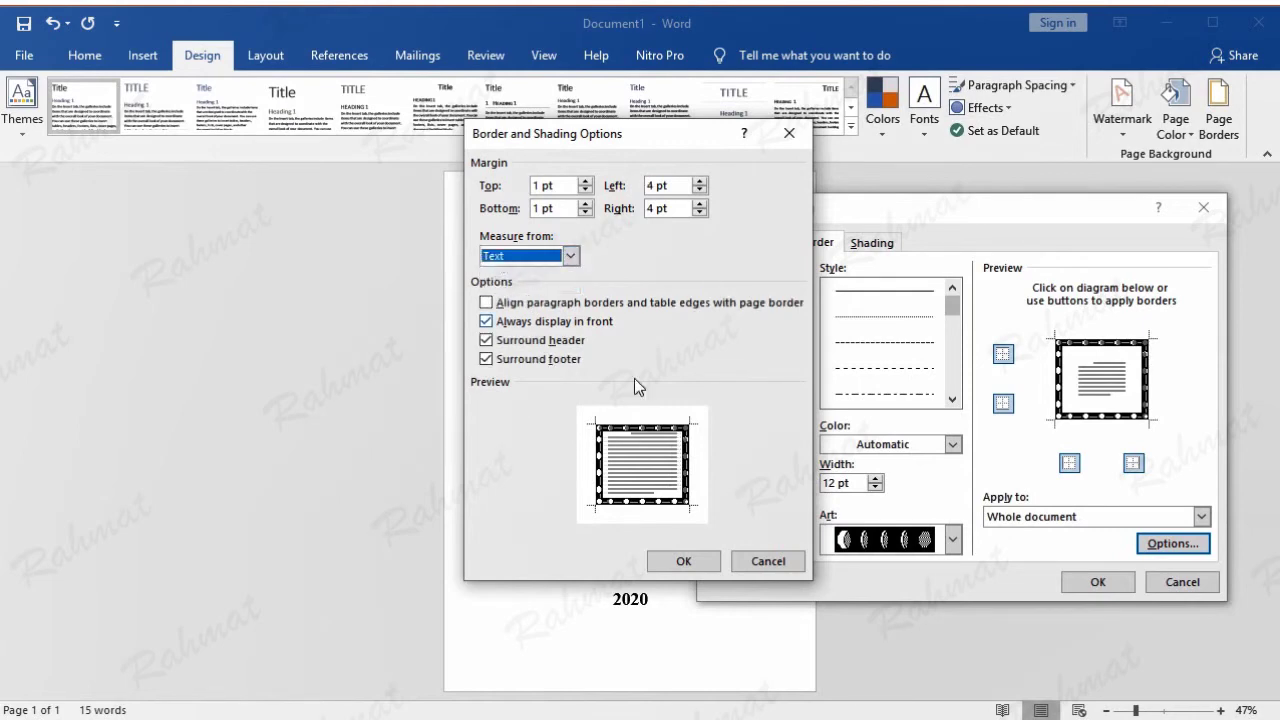
{"action": "left_click", "coordinate": [685, 562]}
{"action": "left_click", "coordinate": [1098, 582]}
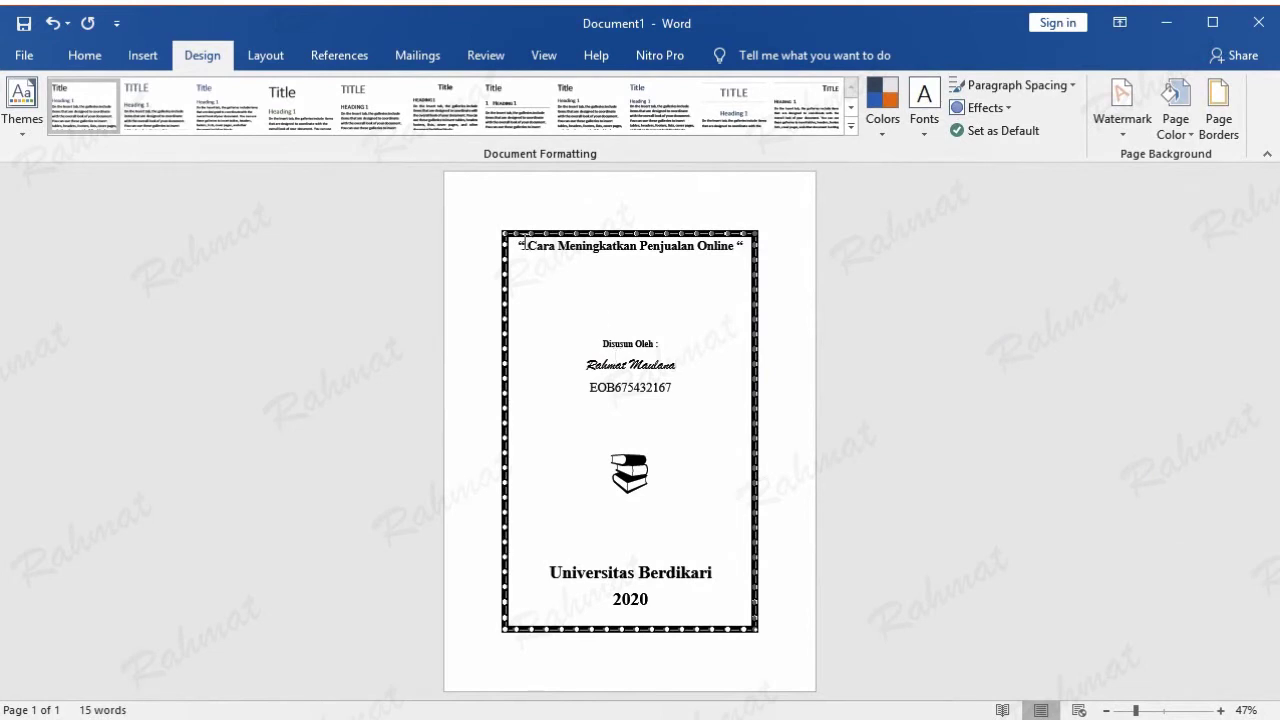
Add a blank line above the title, remove the one above Universitas Berdikari, and nudge the book picture
{"action": "key", "text": "Return"}
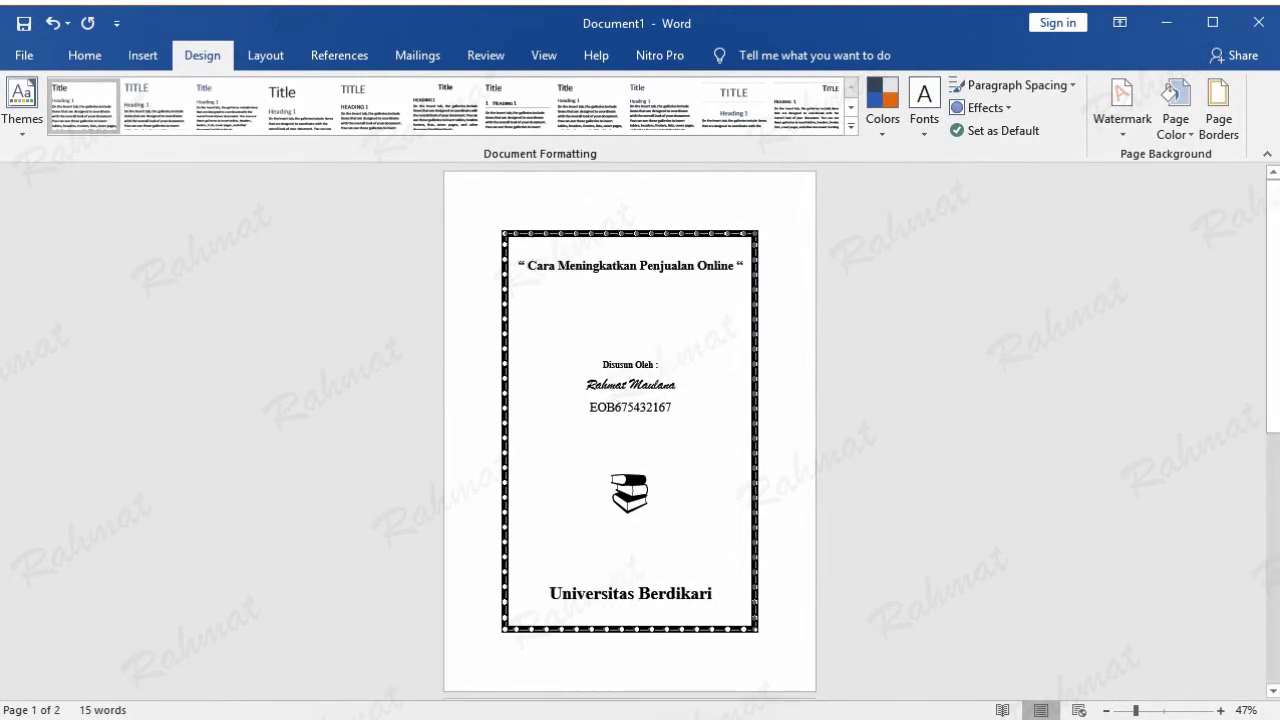
{"action": "key", "text": "BackSpace"}
{"action": "left_click", "coordinate": [638, 482]}
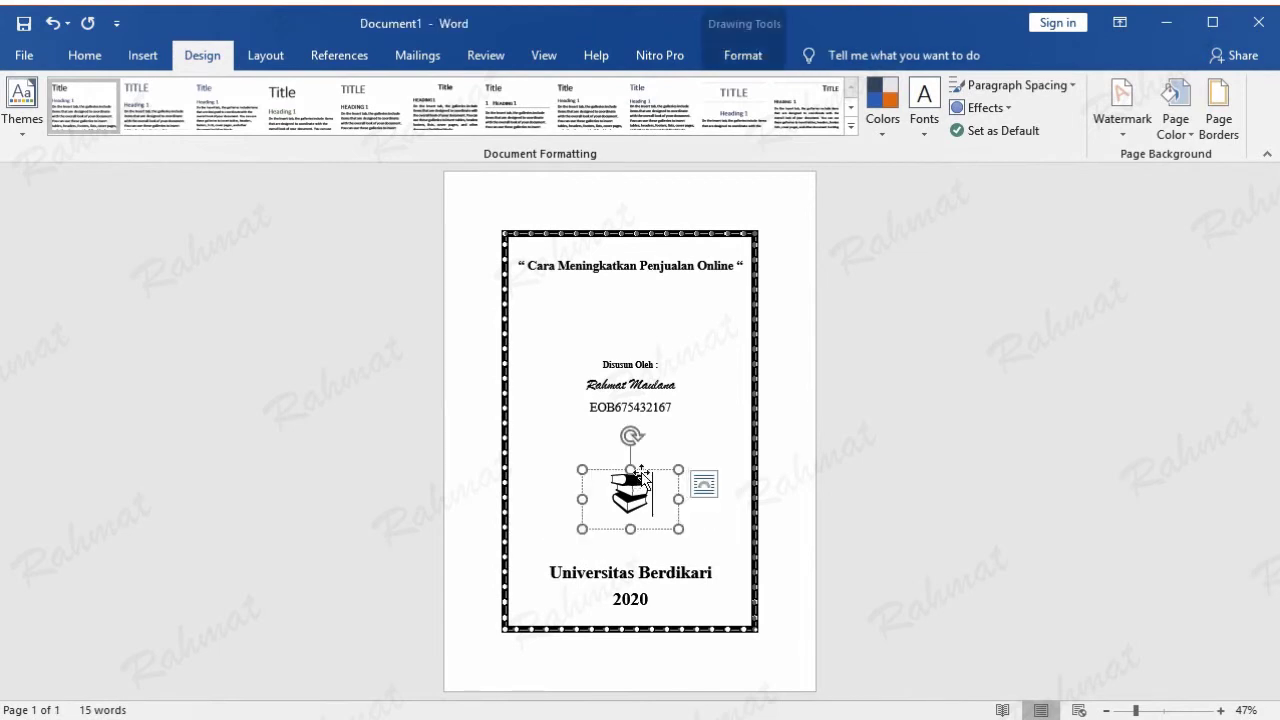
{"action": "left_click_drag", "start_coordinate": [644, 462], "coordinate": [645, 460]}
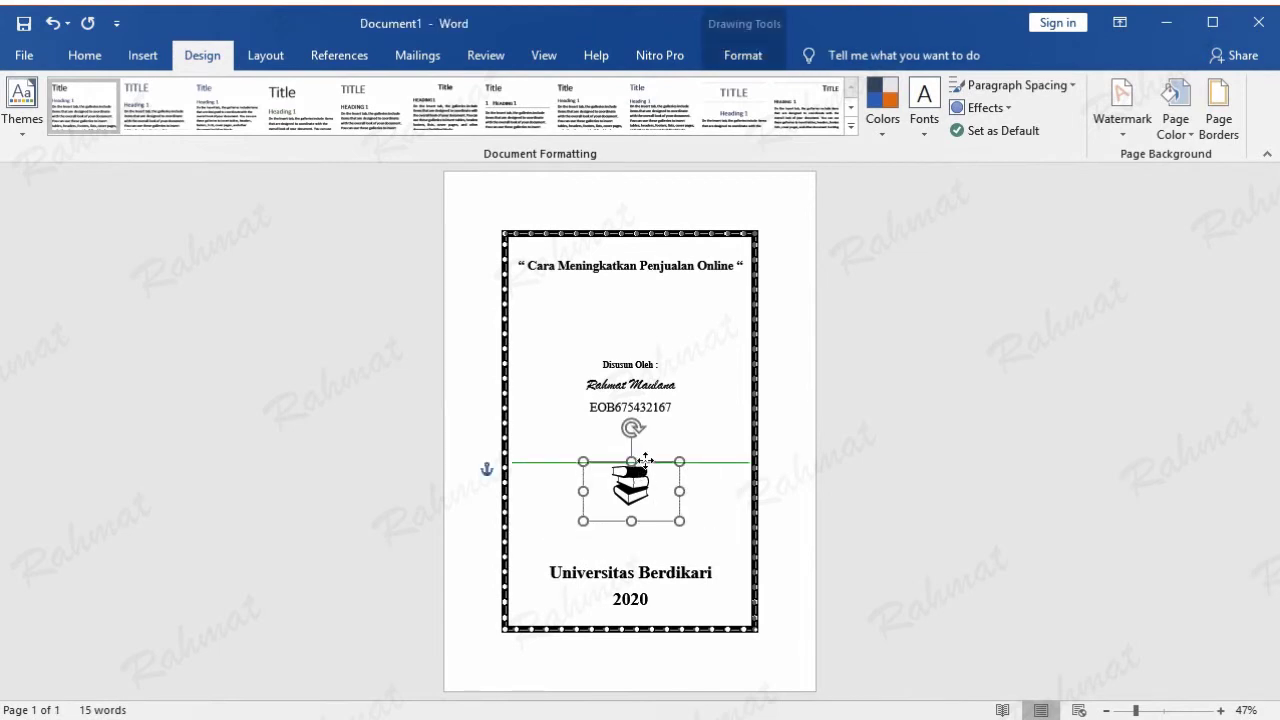
{"action": "left_click", "coordinate": [899, 453]}
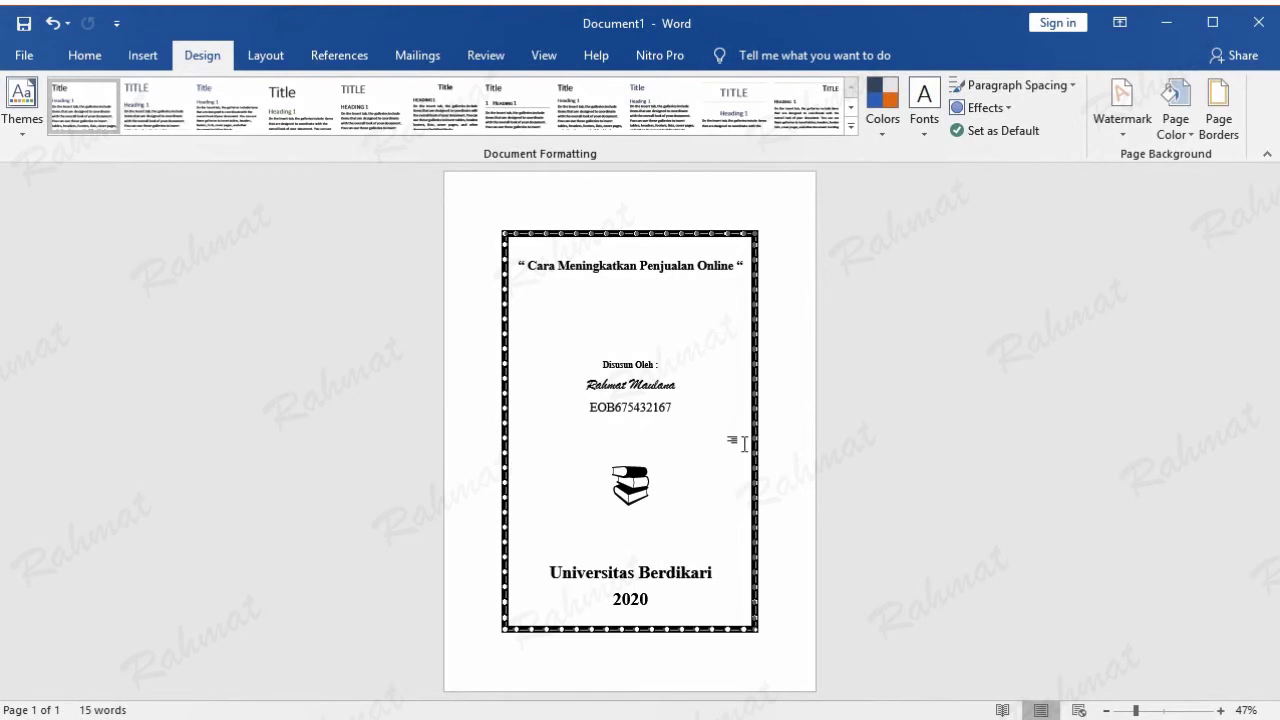
Select the words 'Disusun Oleh' and view the Home formatting options
{"action": "left_click_drag", "start_coordinate": [605, 359], "coordinate": [658, 363]}
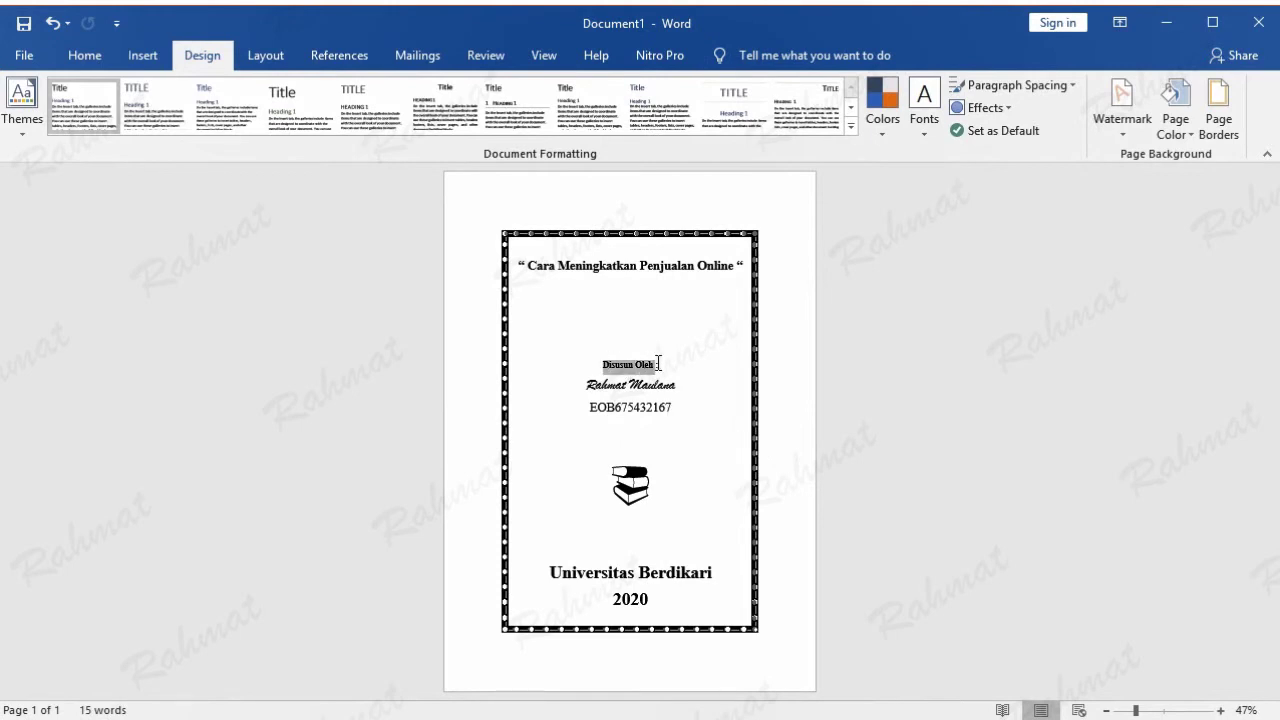
{"action": "left_click", "coordinate": [106, 57]}
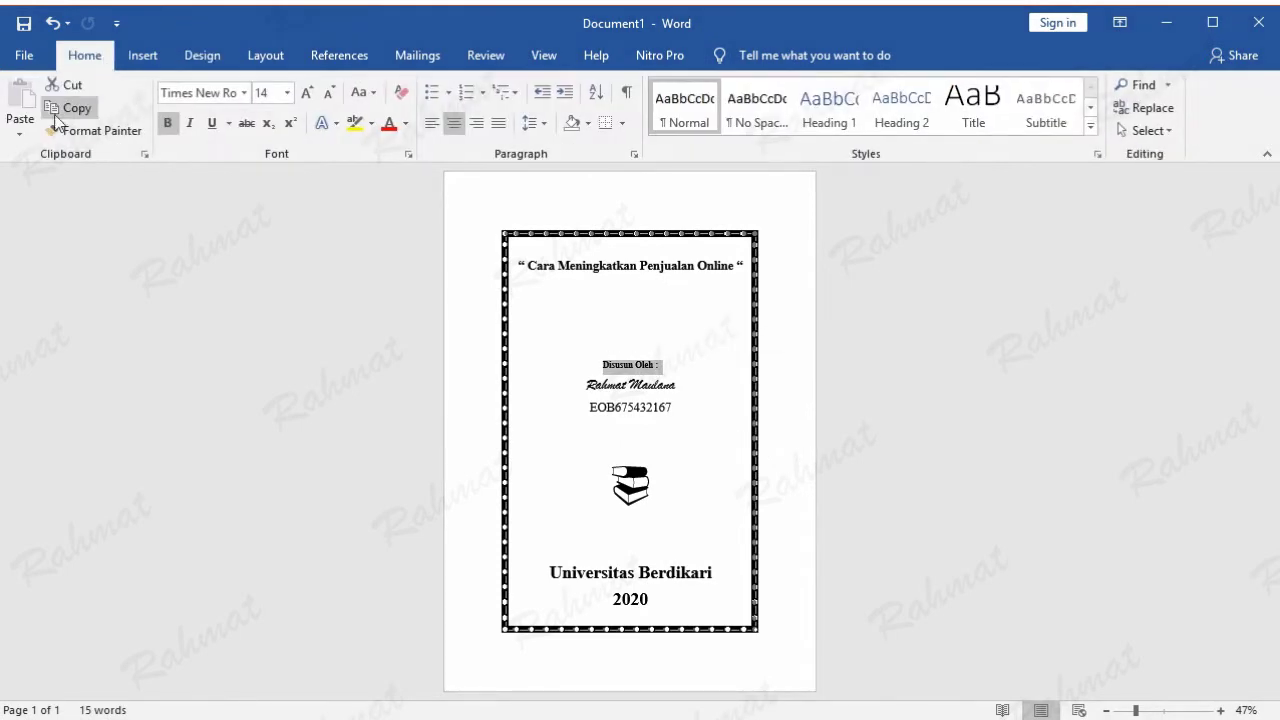
{"action": "left_click", "coordinate": [937, 395]}
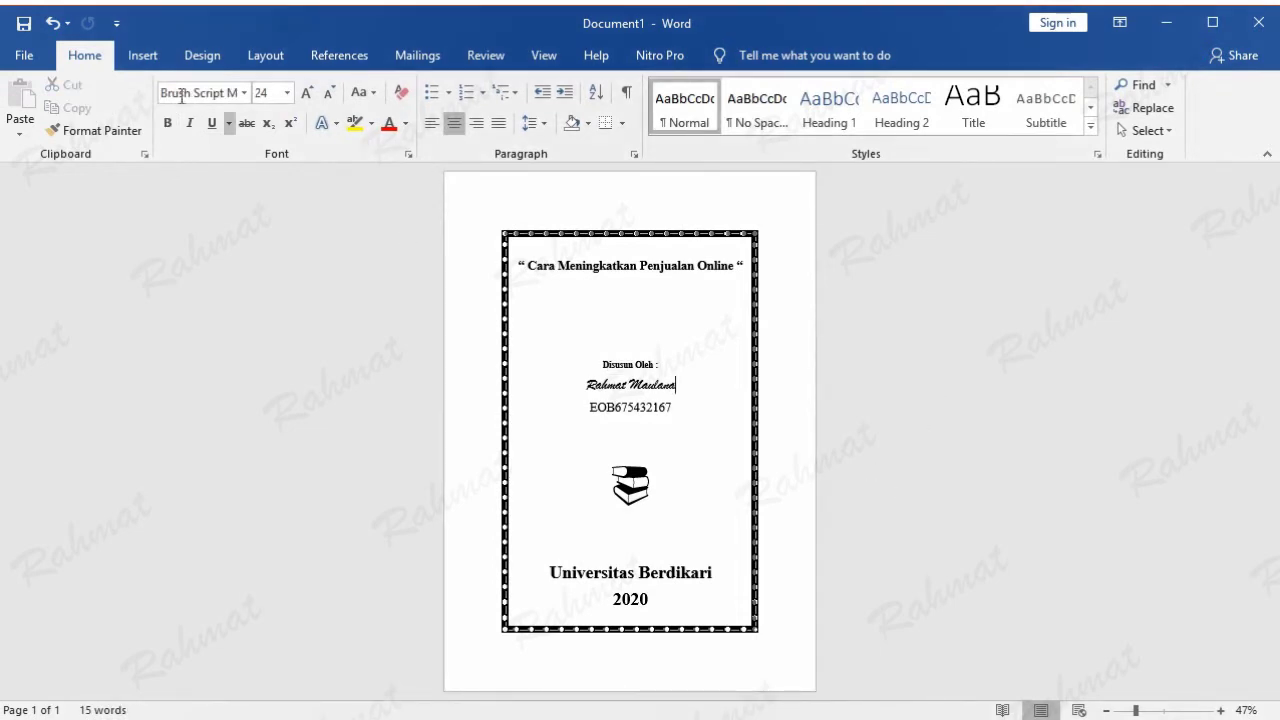
{"action": "left_click", "coordinate": [142, 55]}
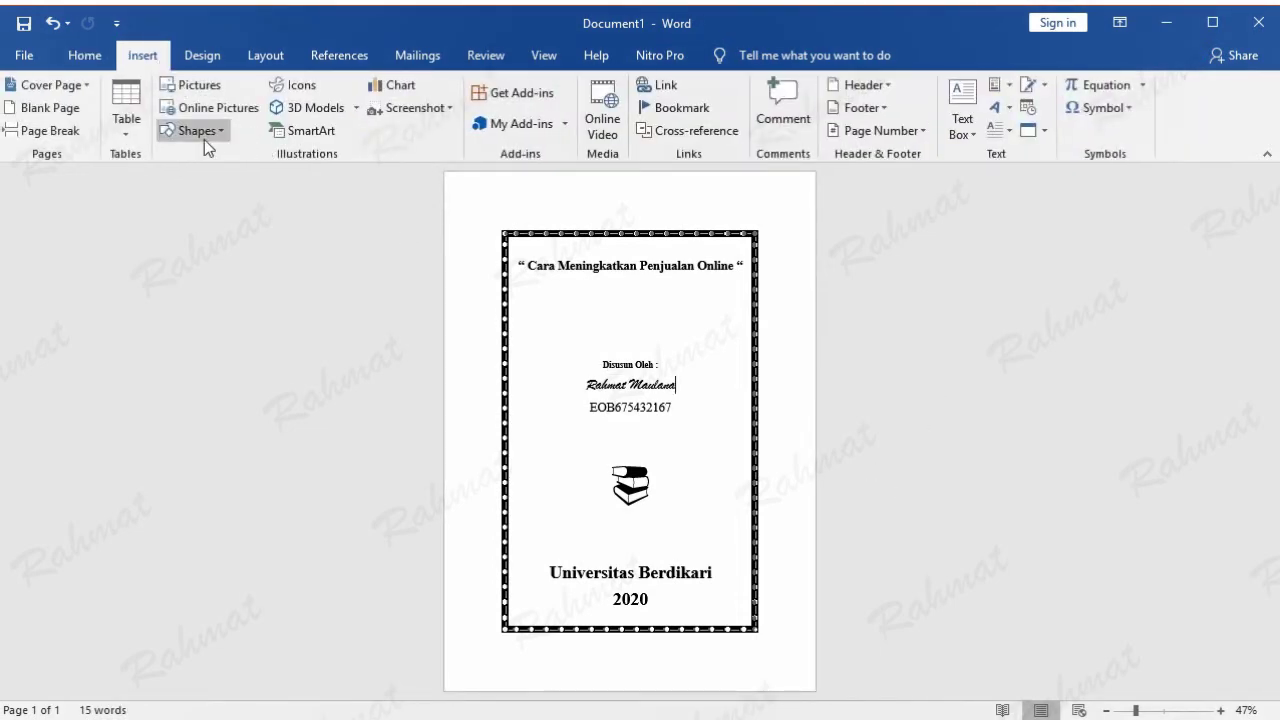
Draw a Frame shape over the whole art border and make its rim much thinner
{"action": "left_click", "coordinate": [214, 131]}
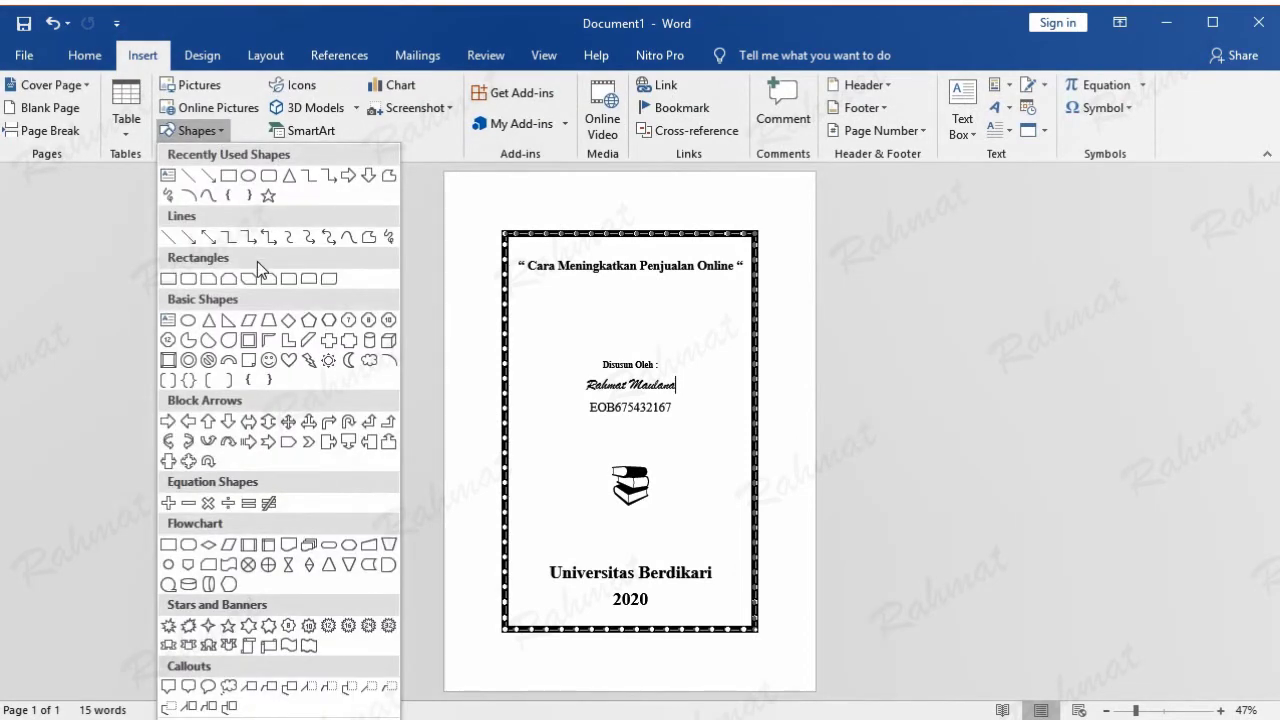
{"action": "left_click", "coordinate": [248, 340]}
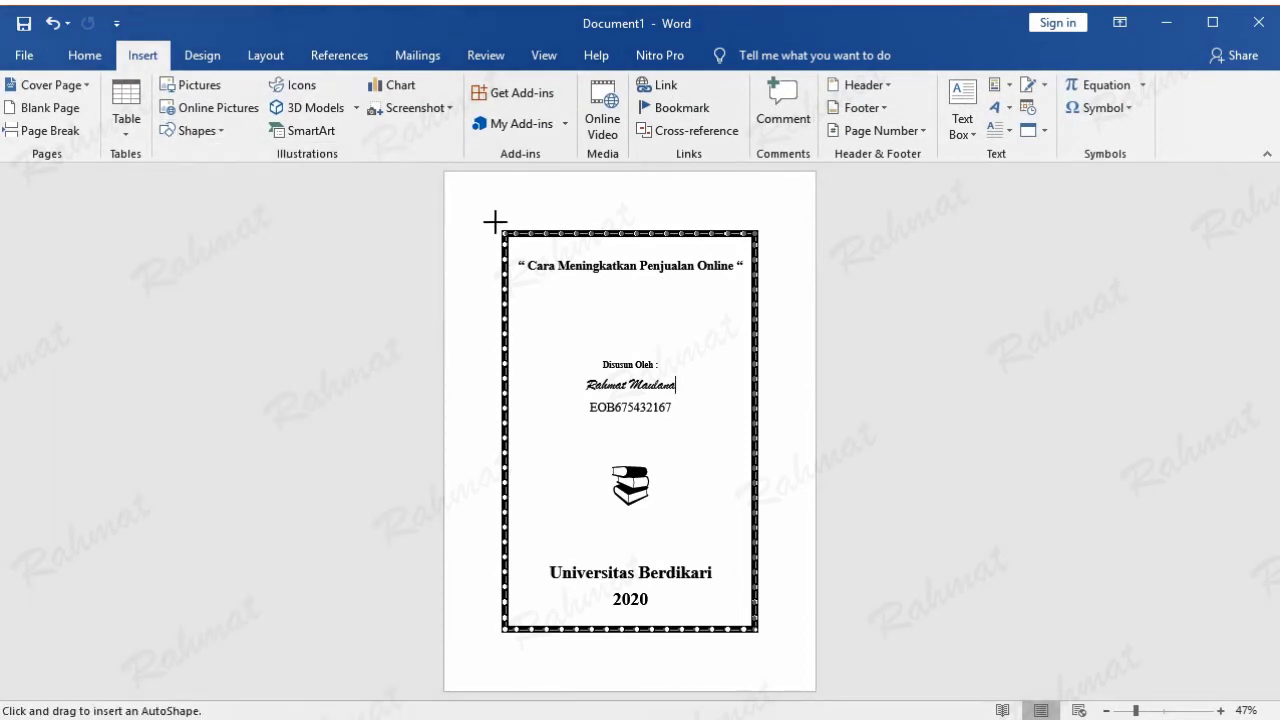
{"action": "left_click_drag", "start_coordinate": [496, 222], "coordinate": [690, 638]}
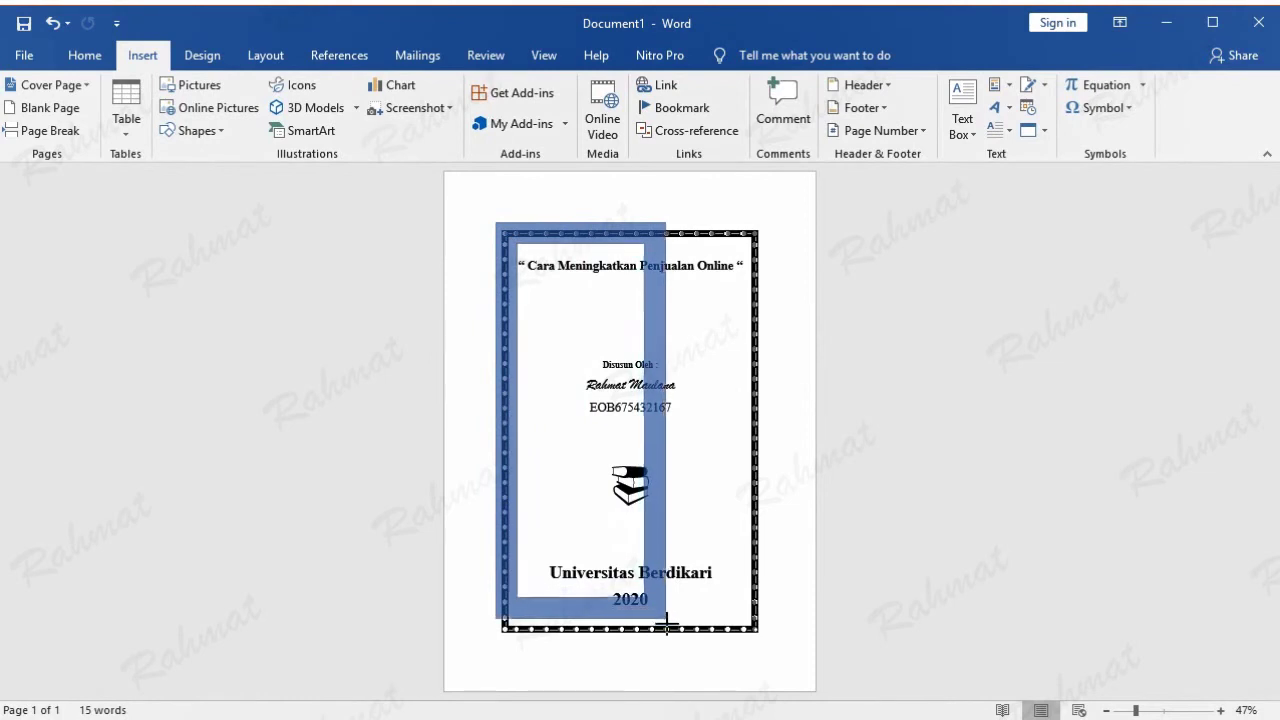
{"action": "left_click_drag", "start_coordinate": [690, 638], "coordinate": [762, 638]}
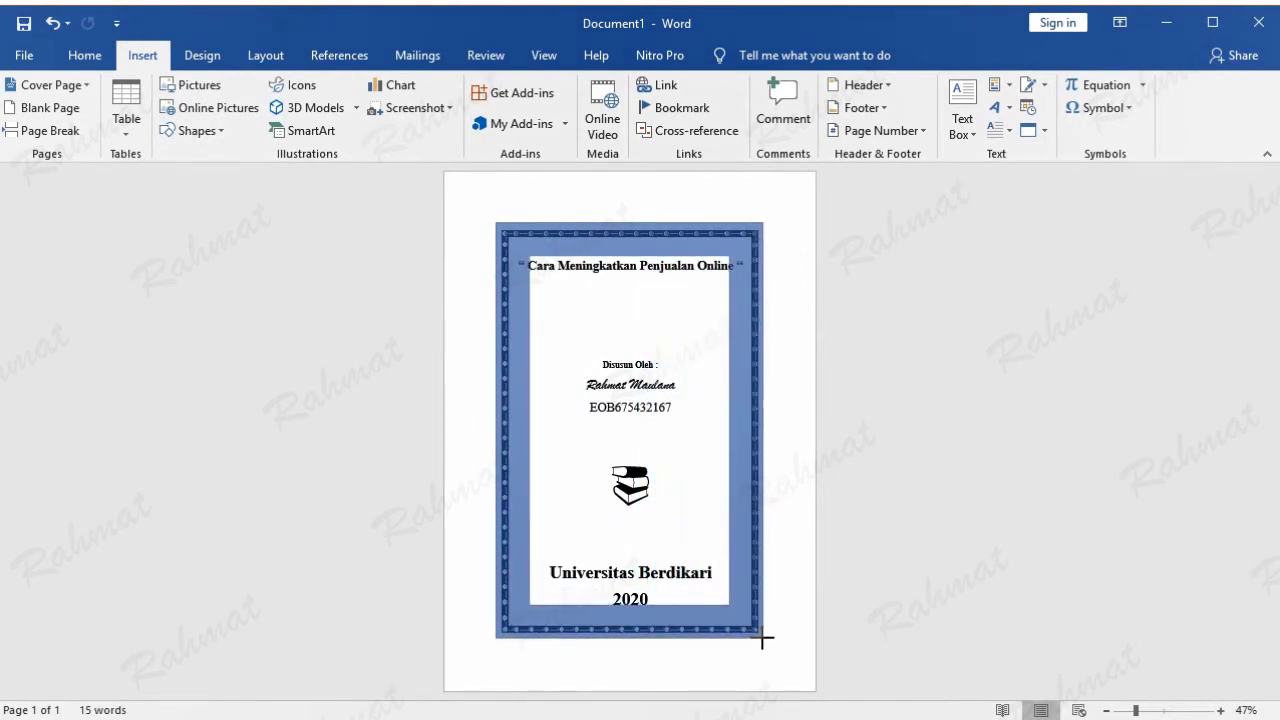
{"action": "left_click_drag", "start_coordinate": [762, 638], "coordinate": [764, 641]}
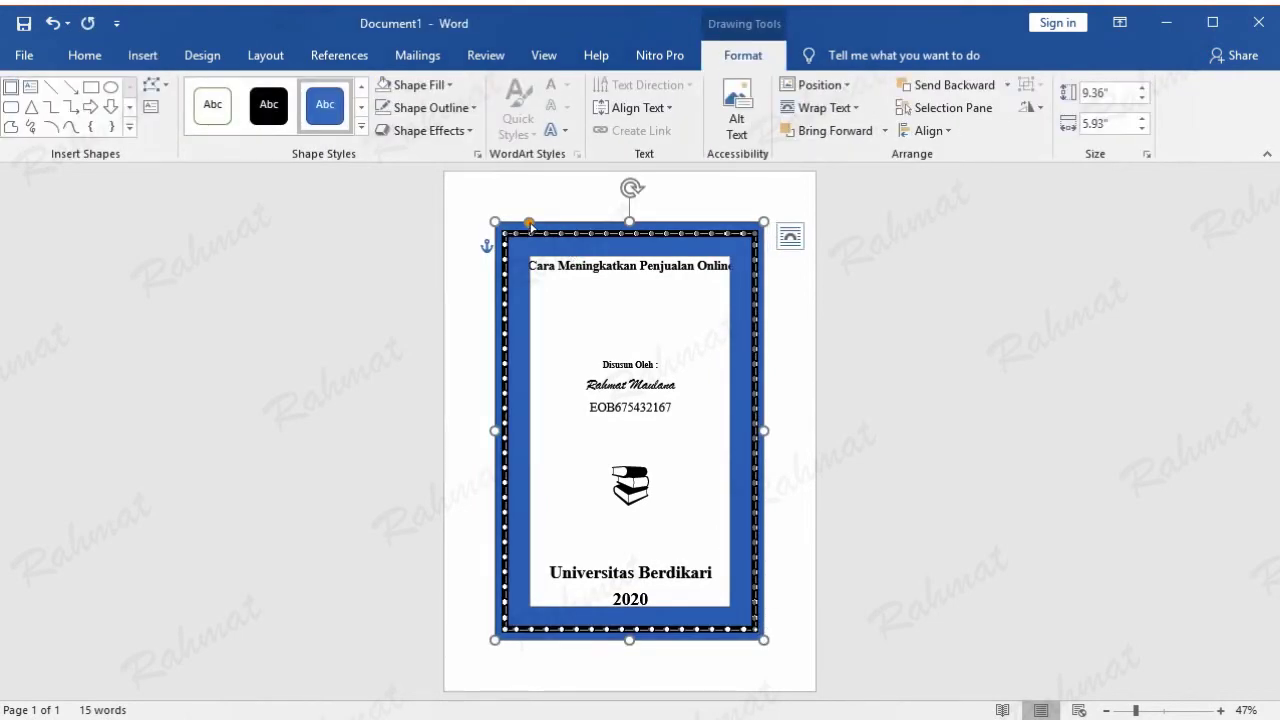
{"action": "left_click_drag", "start_coordinate": [530, 224], "coordinate": [507, 218]}
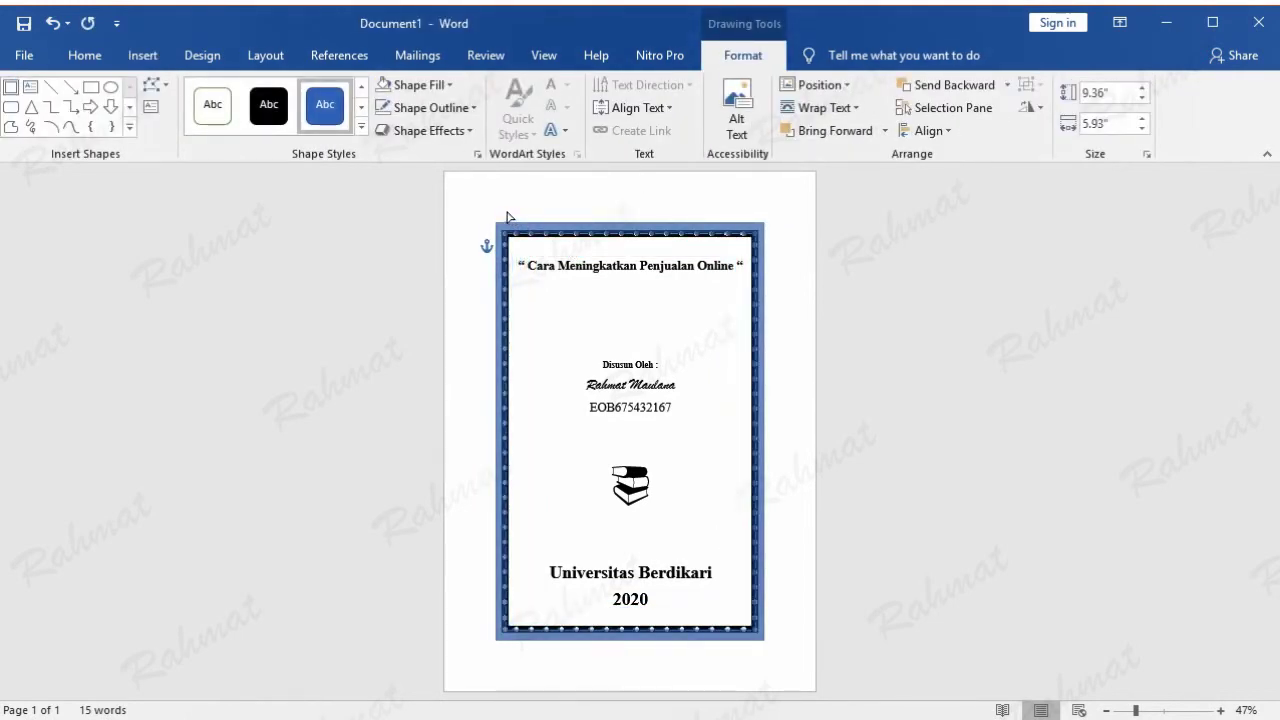
{"action": "left_click_drag", "start_coordinate": [507, 218], "coordinate": [508, 210]}
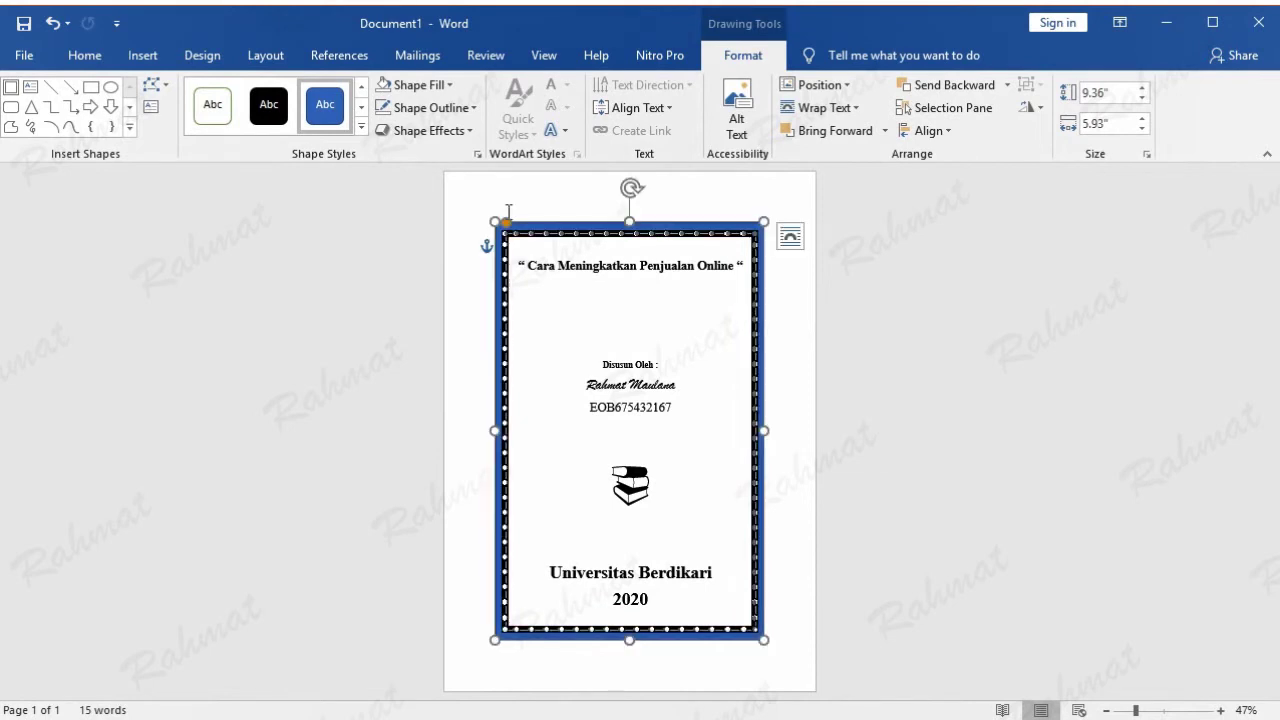
Give the frame a green shape style and a preset shape effect
{"action": "left_click", "coordinate": [361, 127]}
{"action": "left_click", "coordinate": [548, 428]}
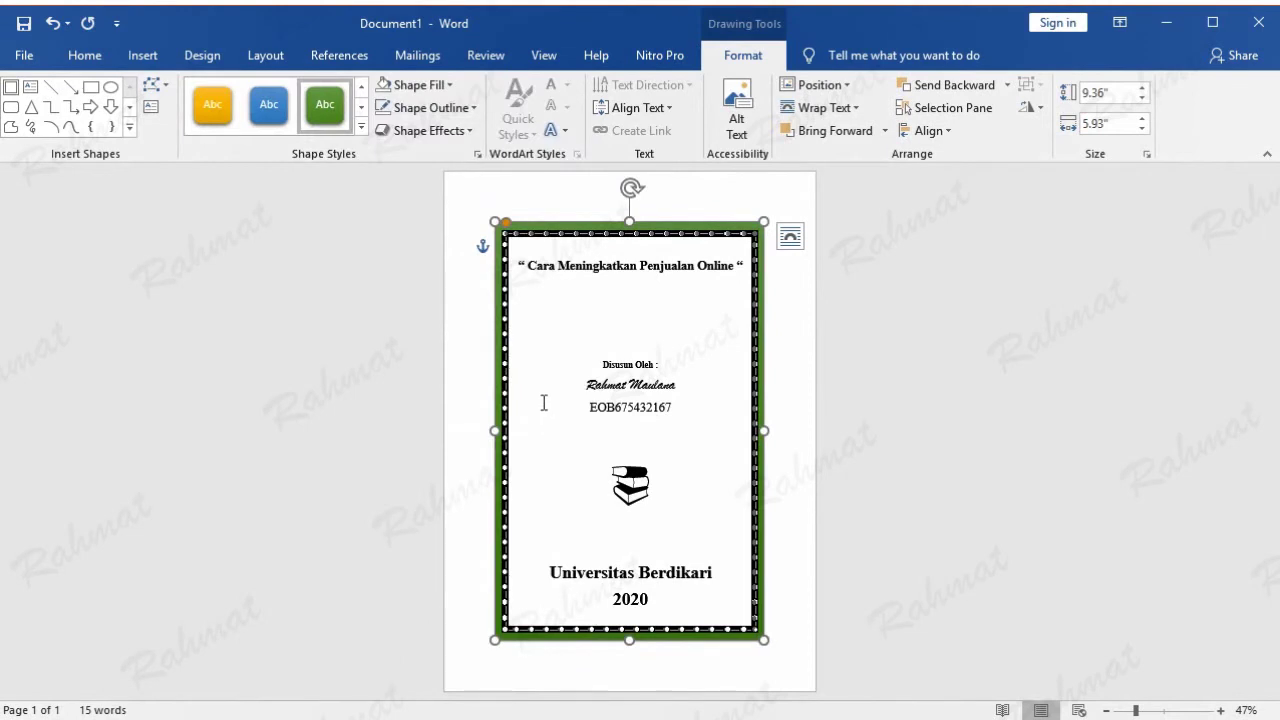
{"action": "left_click", "coordinate": [425, 130]}
{"action": "mouse_move", "coordinate": [440, 168]}
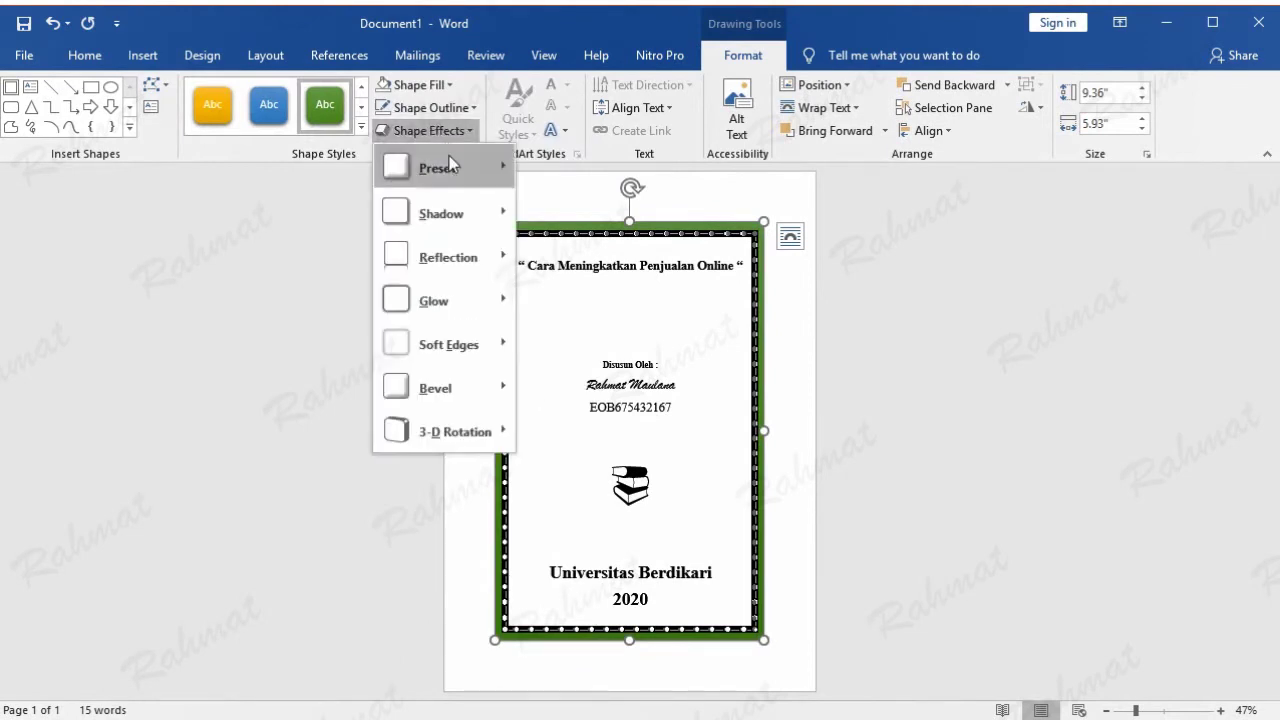
{"action": "left_click", "coordinate": [608, 341]}
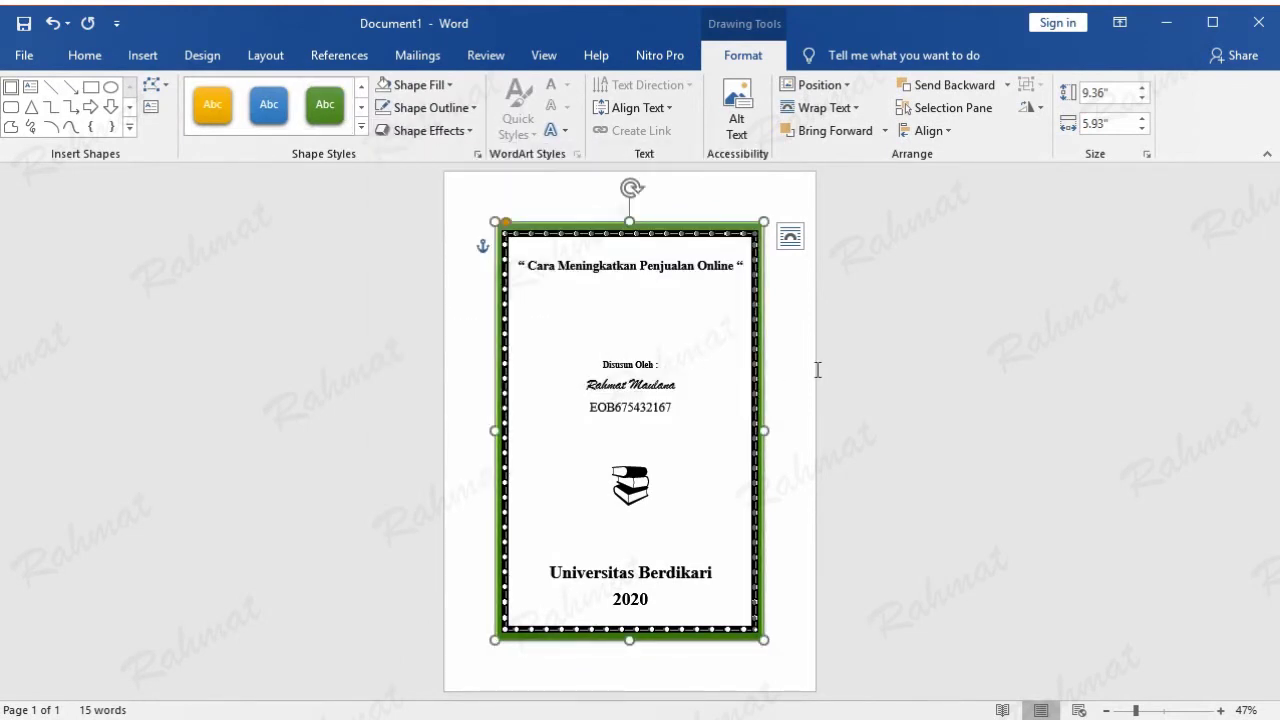
{"action": "left_click", "coordinate": [930, 345]}
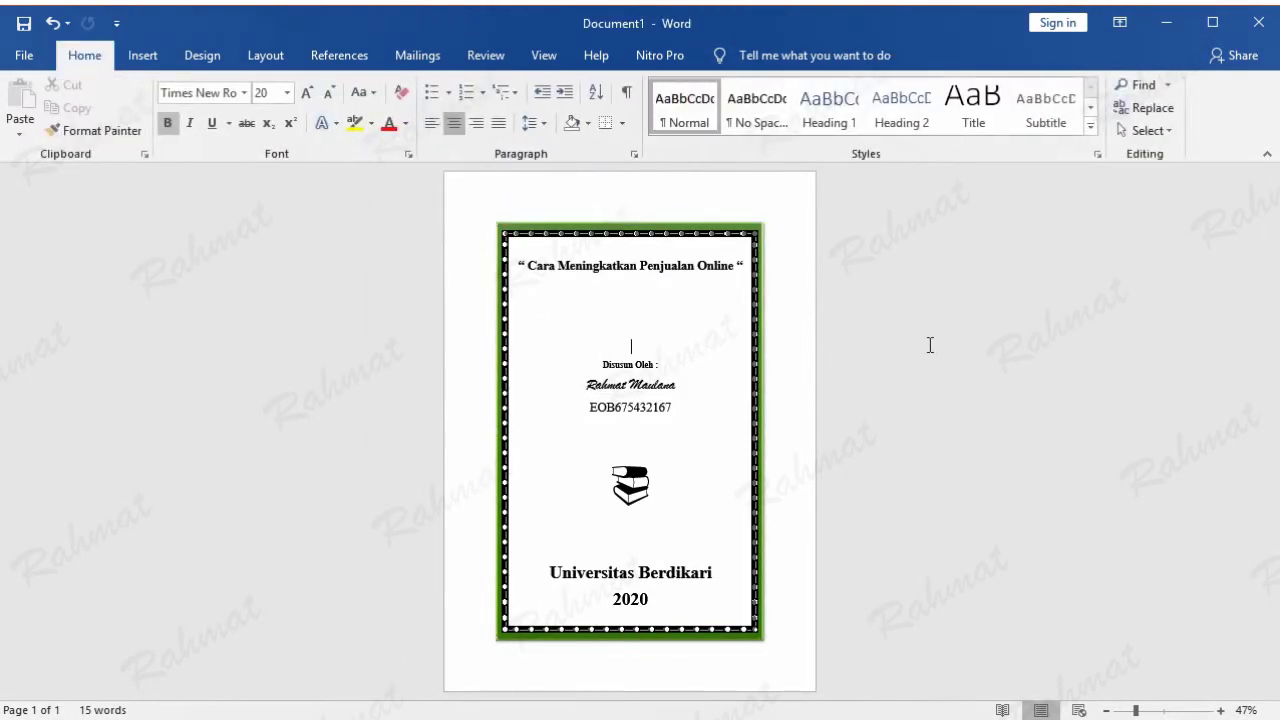
{"action": "left_click", "coordinate": [703, 229]}
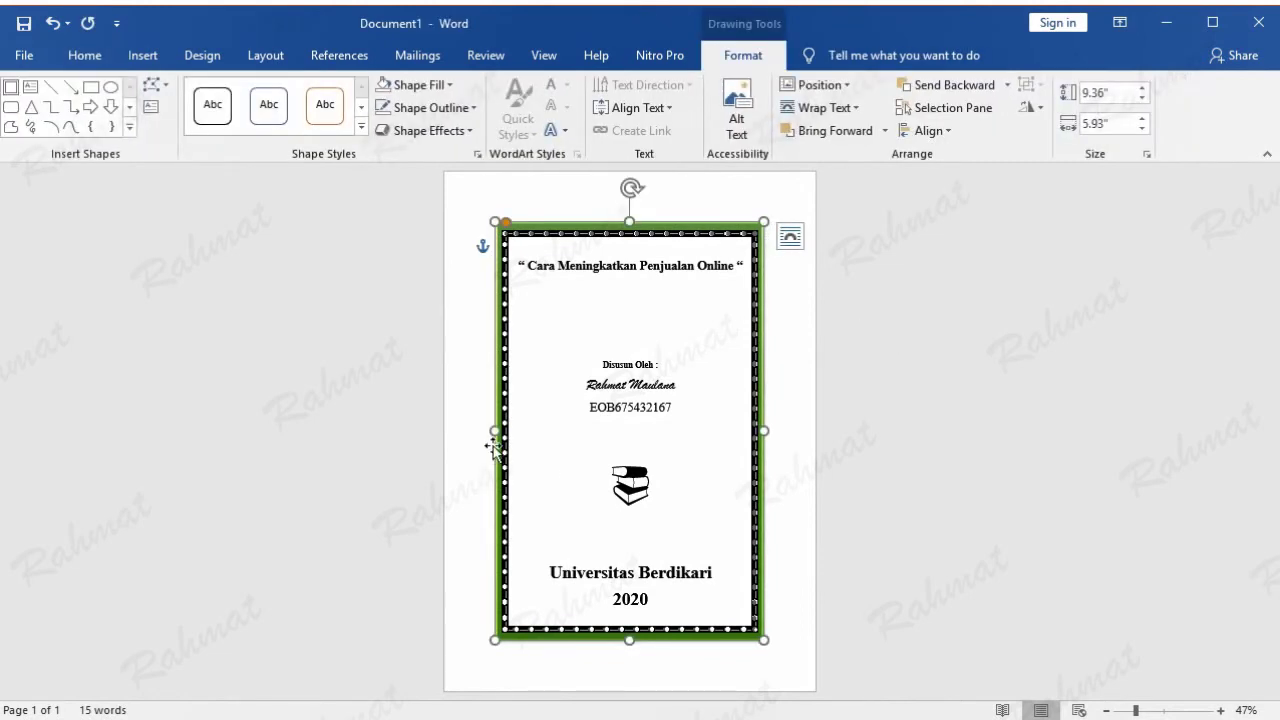
{"action": "left_click", "coordinate": [865, 400]}
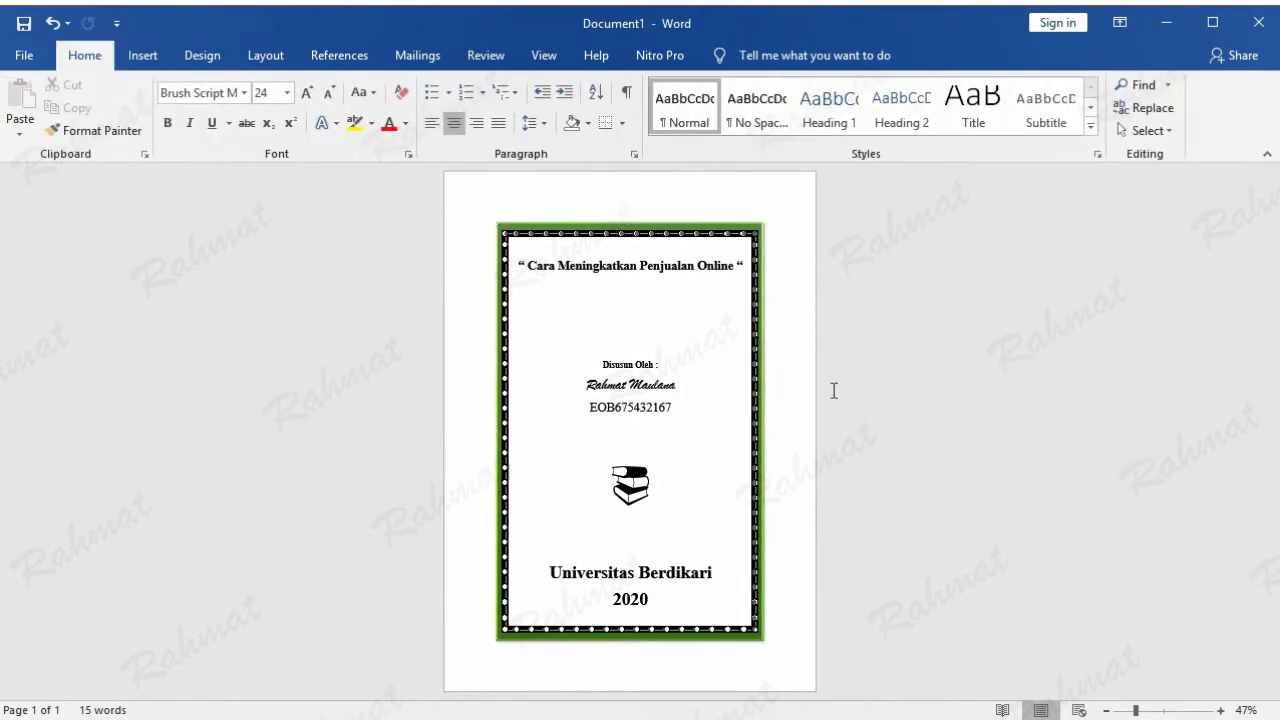
Draw a rectangle filling the inside of the art border, about 8.69" by 5.38"
{"action": "left_click", "coordinate": [143, 56]}
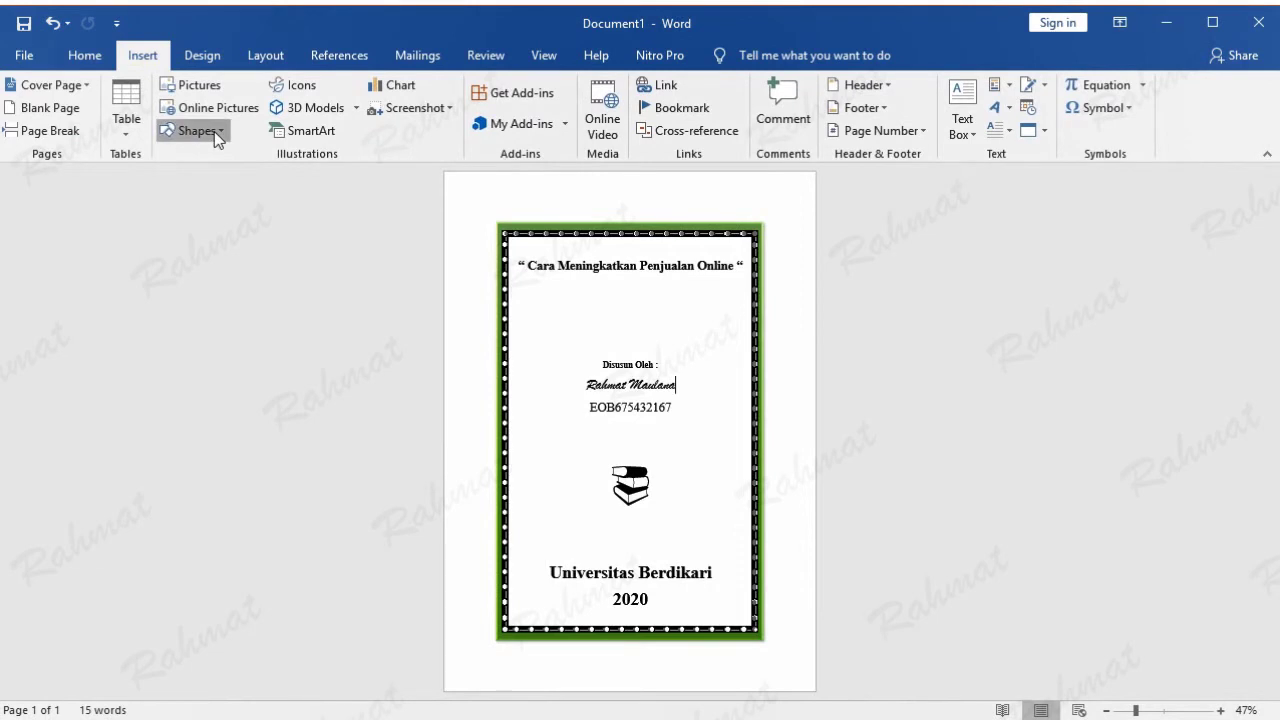
{"action": "left_click", "coordinate": [212, 131]}
{"action": "left_click", "coordinate": [168, 278]}
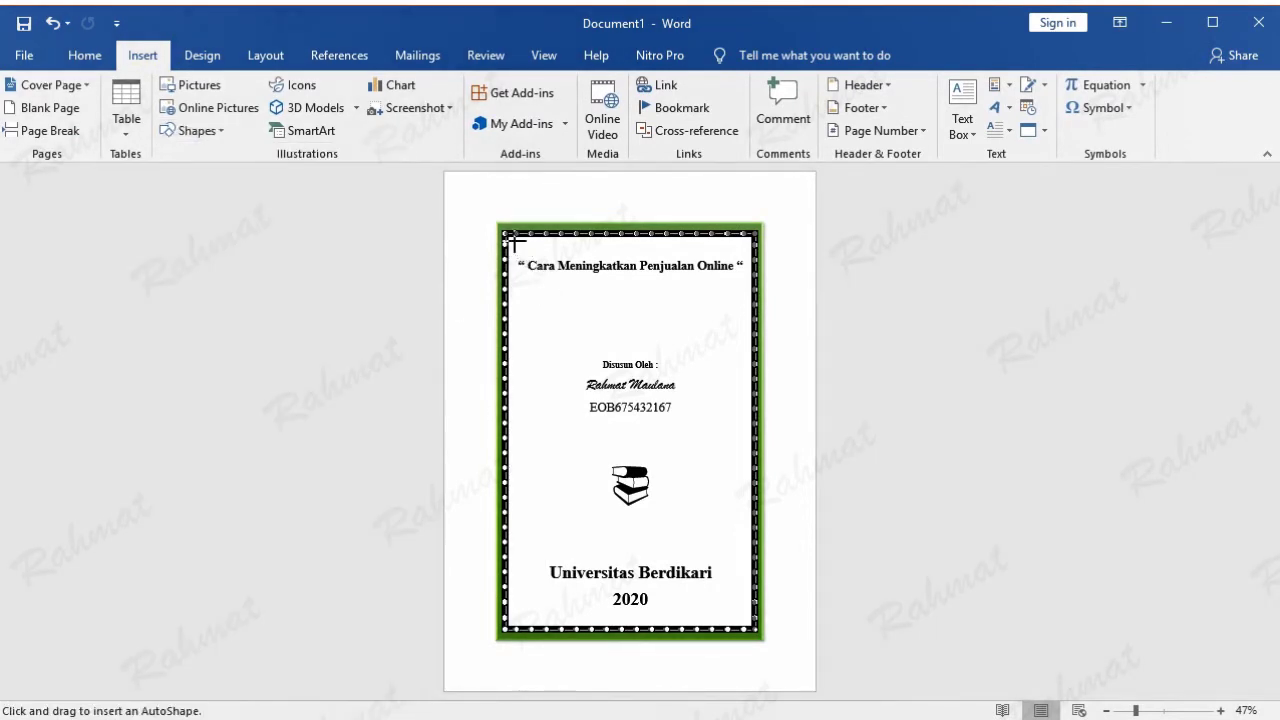
{"action": "mouse_move", "coordinate": [505, 233]}
{"action": "left_mouse_down"}
{"action": "mouse_move", "coordinate": [735, 626]}
{"action": "mouse_move", "coordinate": [753, 629]}
{"action": "left_mouse_up"}
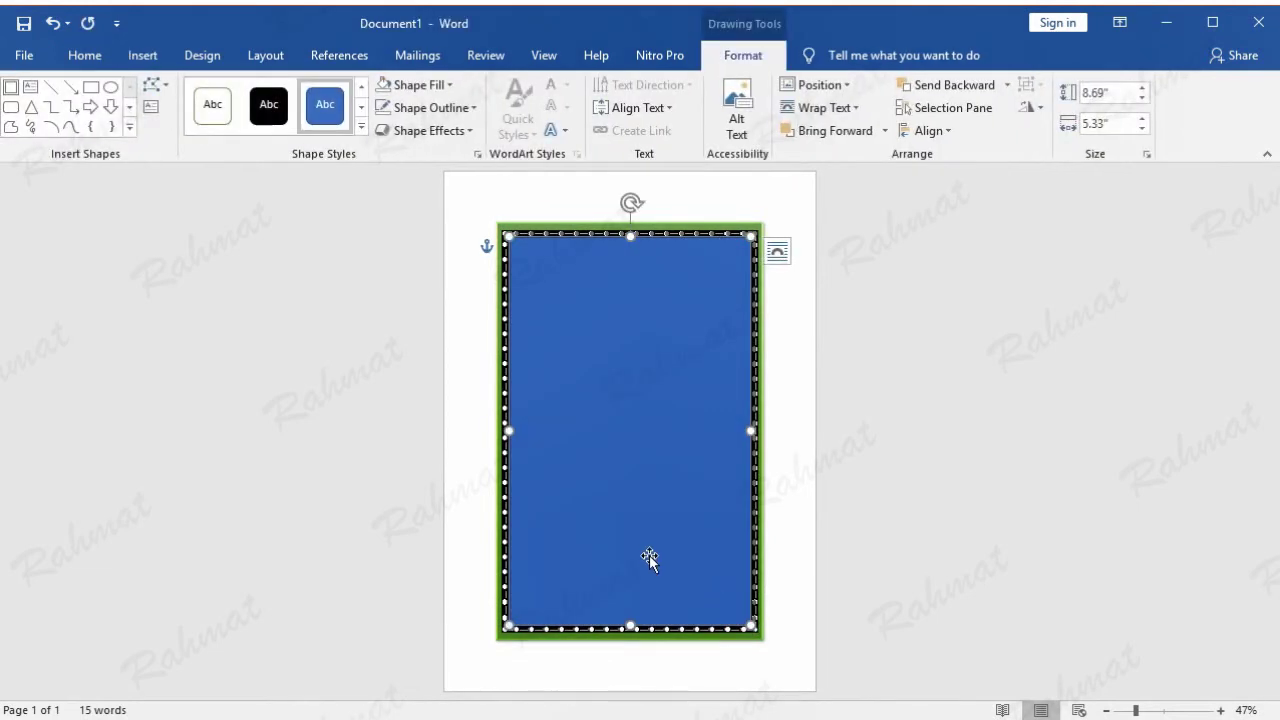
{"action": "left_click_drag", "start_coordinate": [509, 432], "coordinate": [503, 432]}
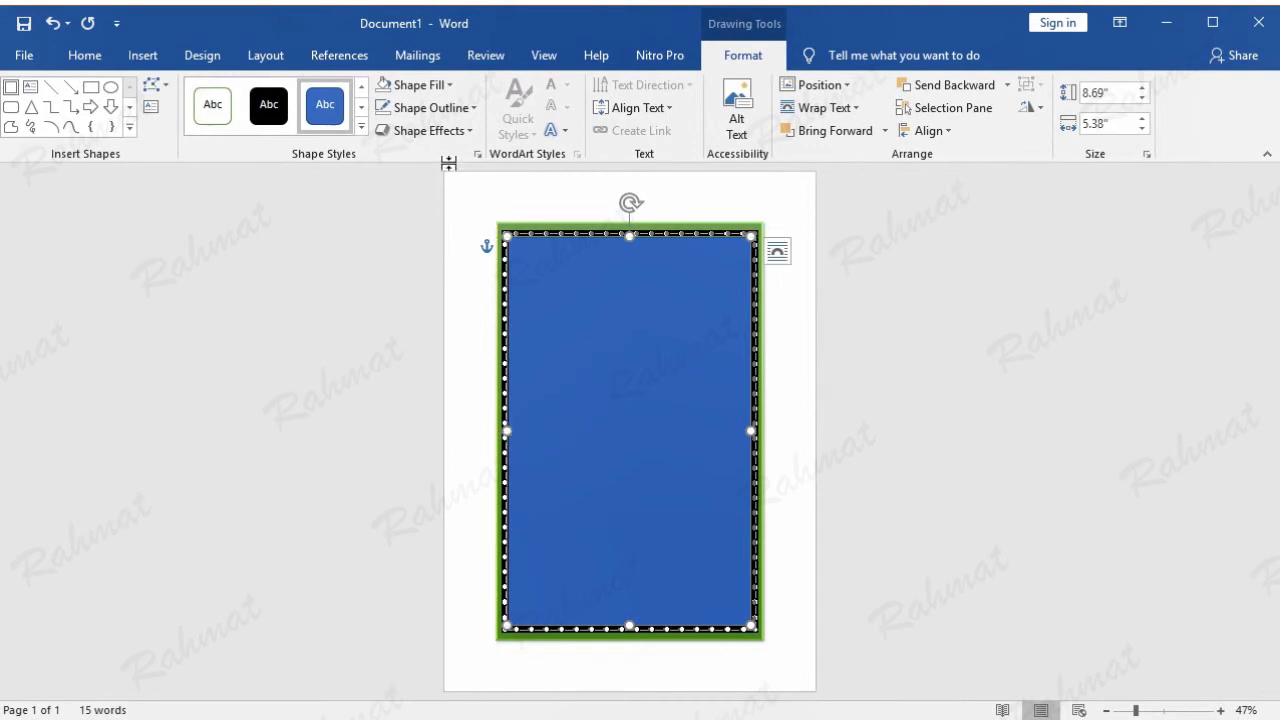
{"action": "left_click", "coordinate": [443, 85]}
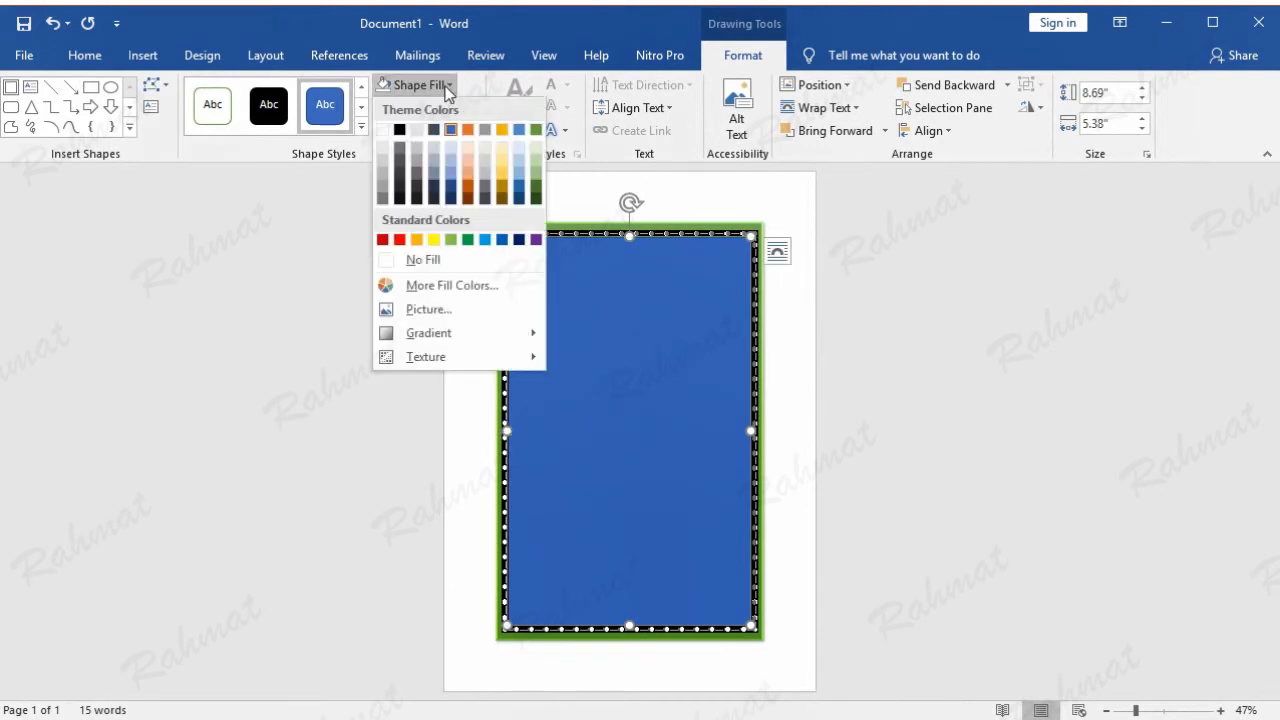
Fill the rectangle with picture img12 from C:\Windows\Web\Wallpaper\Flowers
{"action": "left_click", "coordinate": [454, 295]}
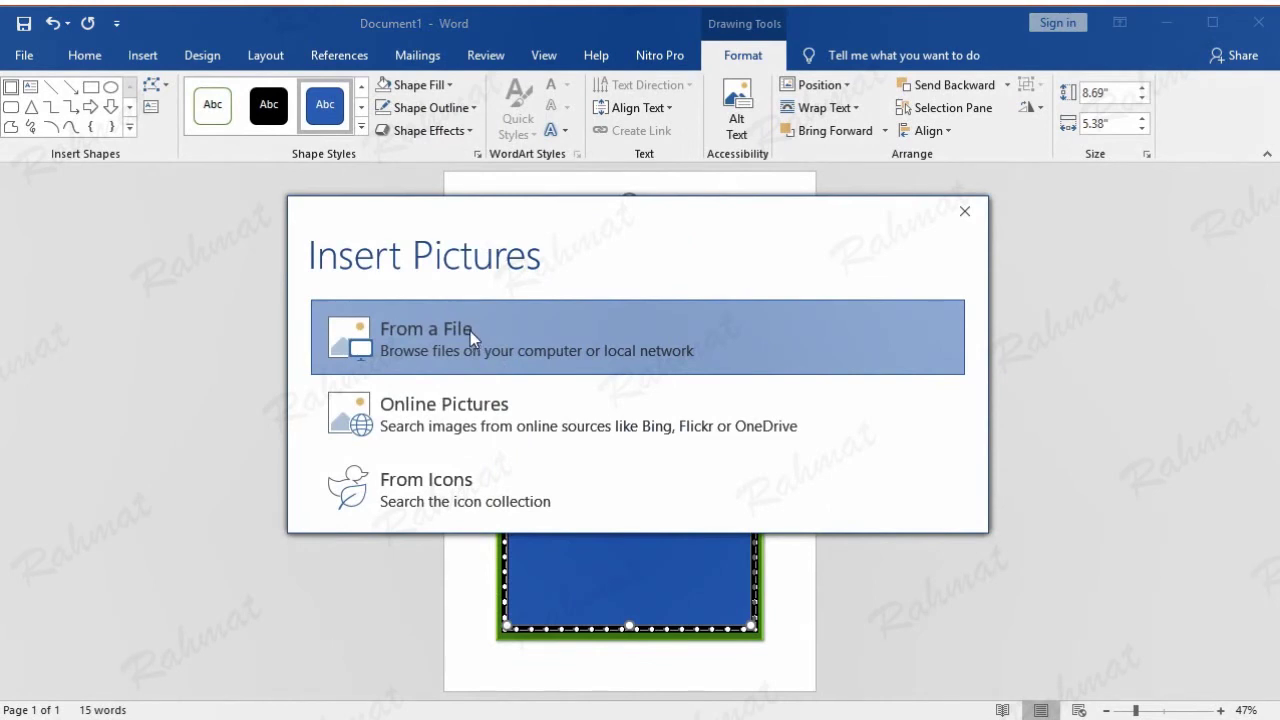
{"action": "left_click", "coordinate": [471, 332]}
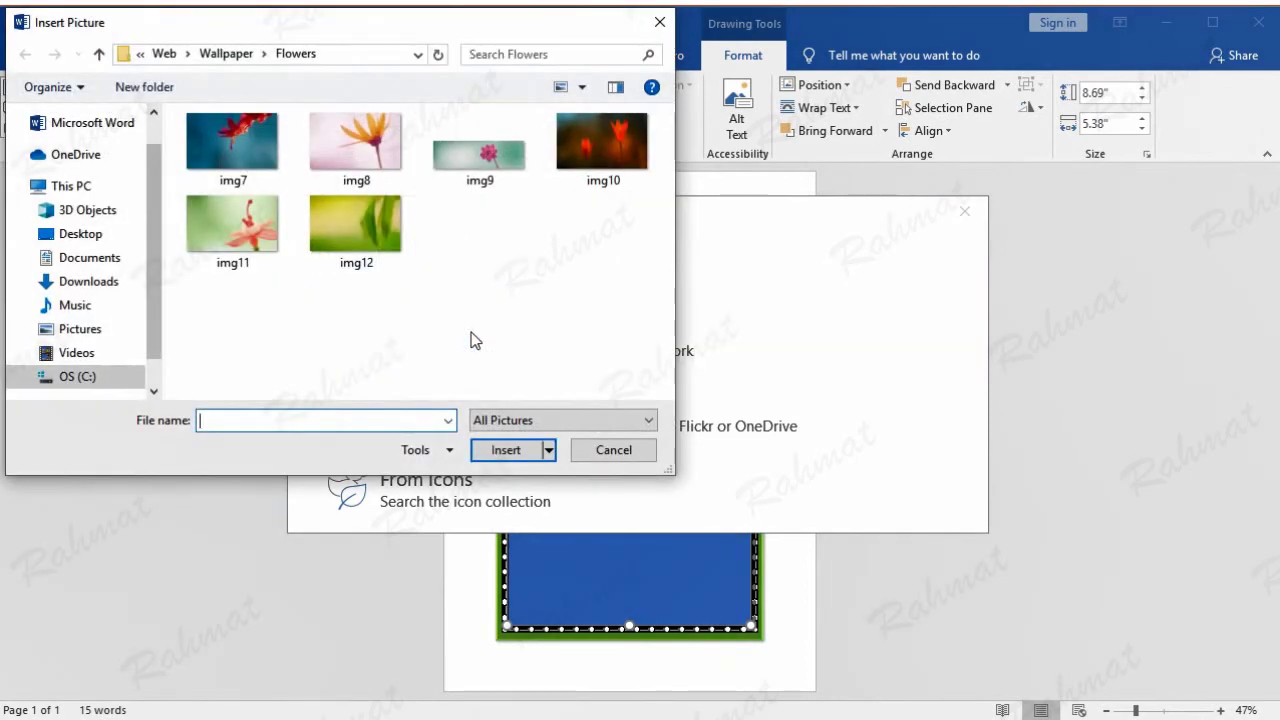
{"action": "mouse_move", "coordinate": [76, 352]}
{"action": "left_click", "coordinate": [85, 378]}
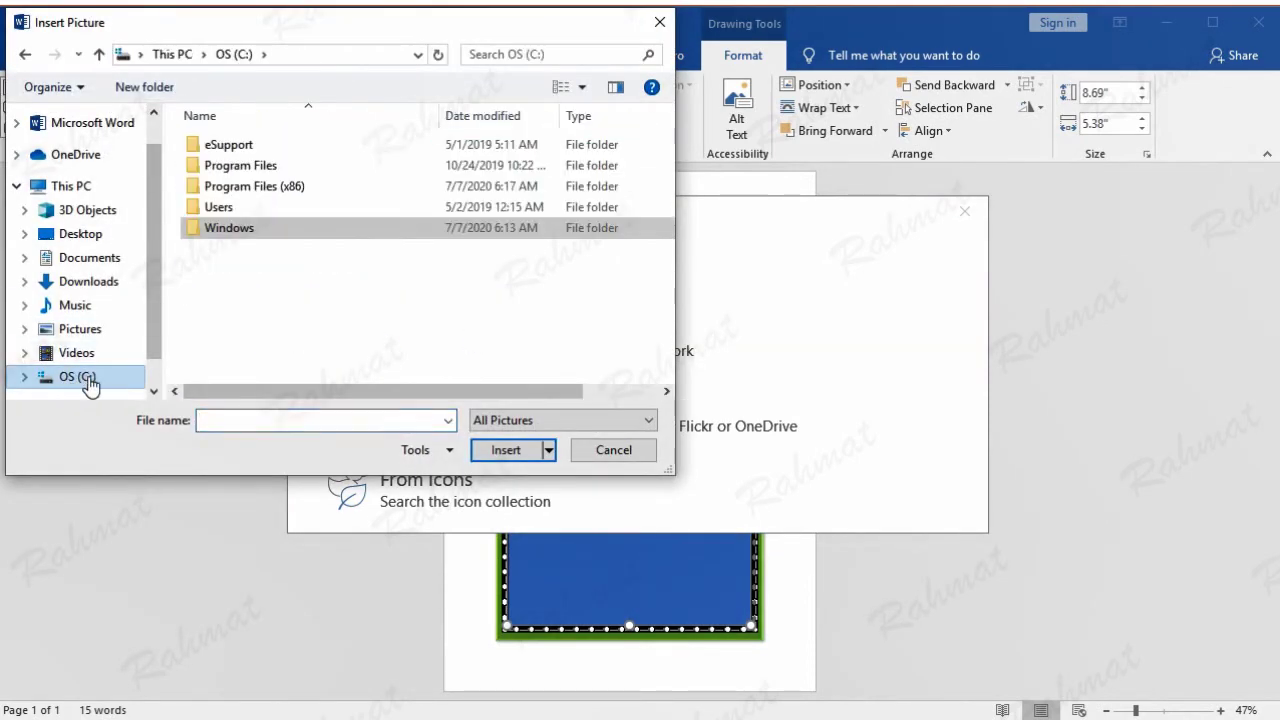
{"action": "double_click", "coordinate": [236, 238]}
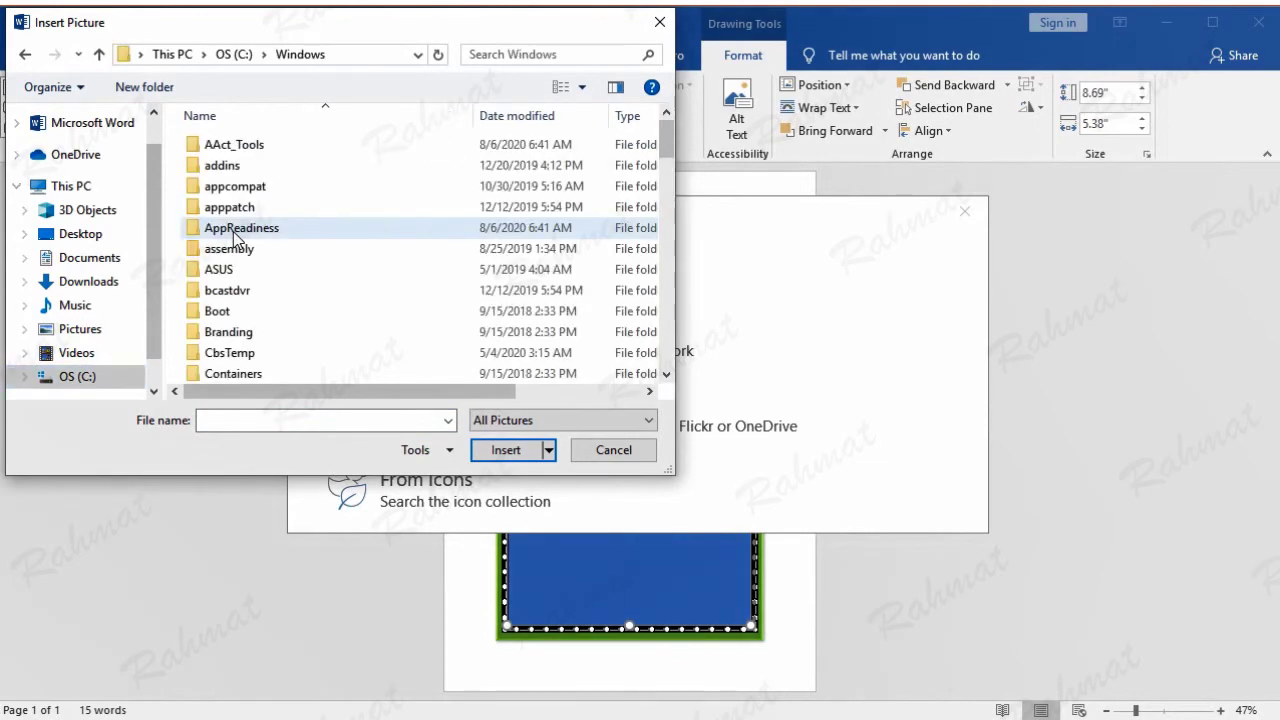
{"action": "scroll", "coordinate": [338, 344], "scroll_direction": "down", "scroll_amount": 1}
{"action": "scroll", "coordinate": [310, 344], "scroll_direction": "down", "scroll_amount": 3}
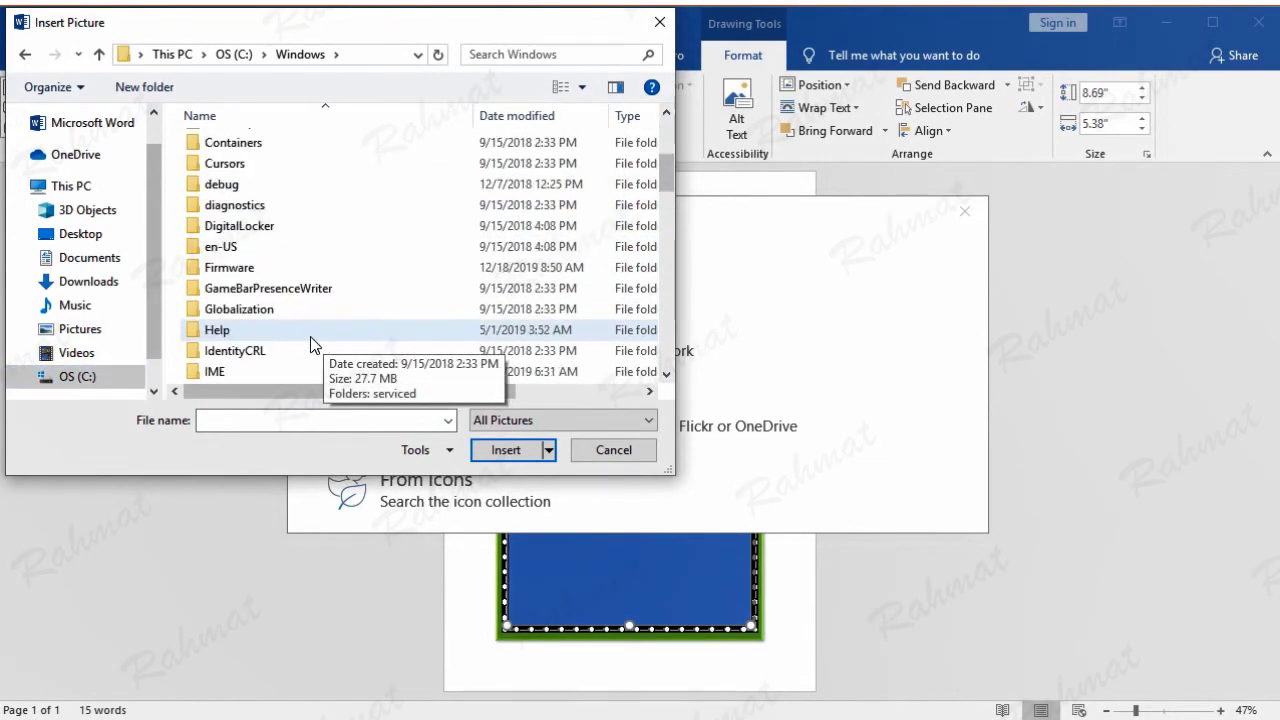
{"action": "scroll", "coordinate": [310, 344], "scroll_direction": "down", "scroll_amount": 2}
{"action": "scroll", "coordinate": [311, 344], "scroll_direction": "down", "scroll_amount": 4}
{"action": "scroll", "coordinate": [311, 344], "scroll_direction": "down", "scroll_amount": 1}
{"action": "left_click_drag", "start_coordinate": [670, 243], "coordinate": [671, 360]}
{"action": "double_click", "coordinate": [314, 351]}
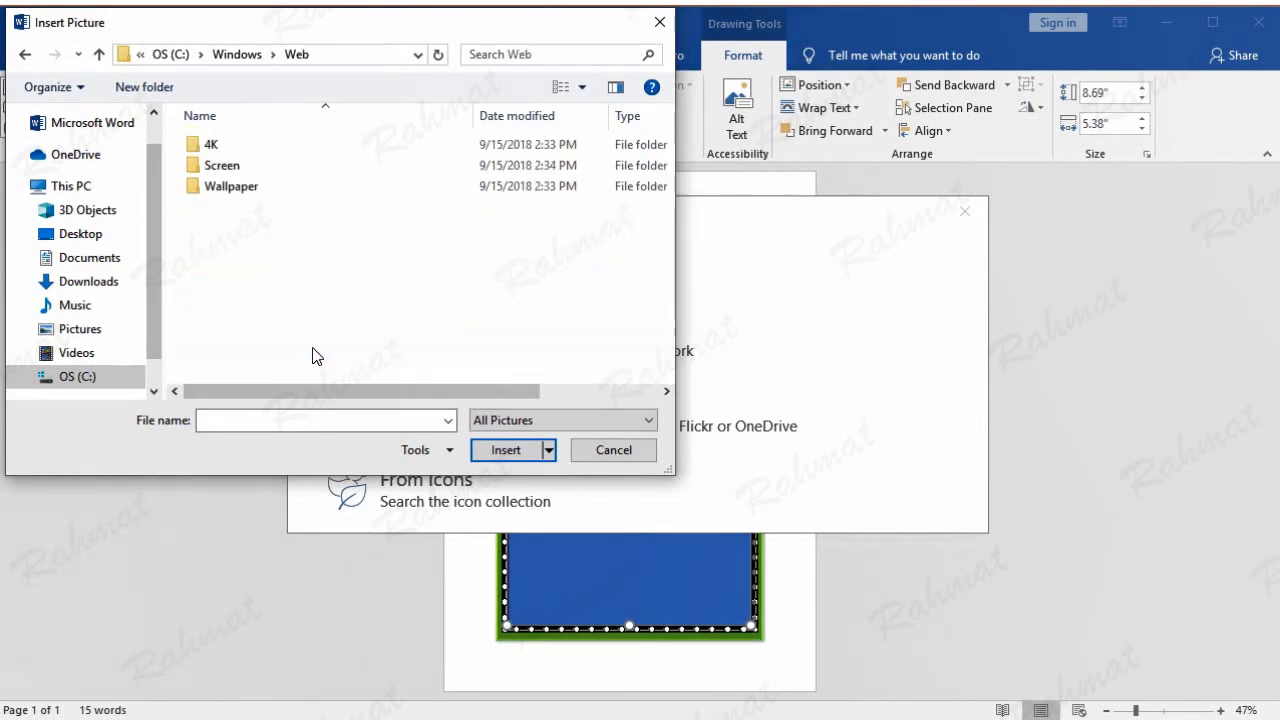
{"action": "double_click", "coordinate": [240, 188]}
{"action": "double_click", "coordinate": [243, 144]}
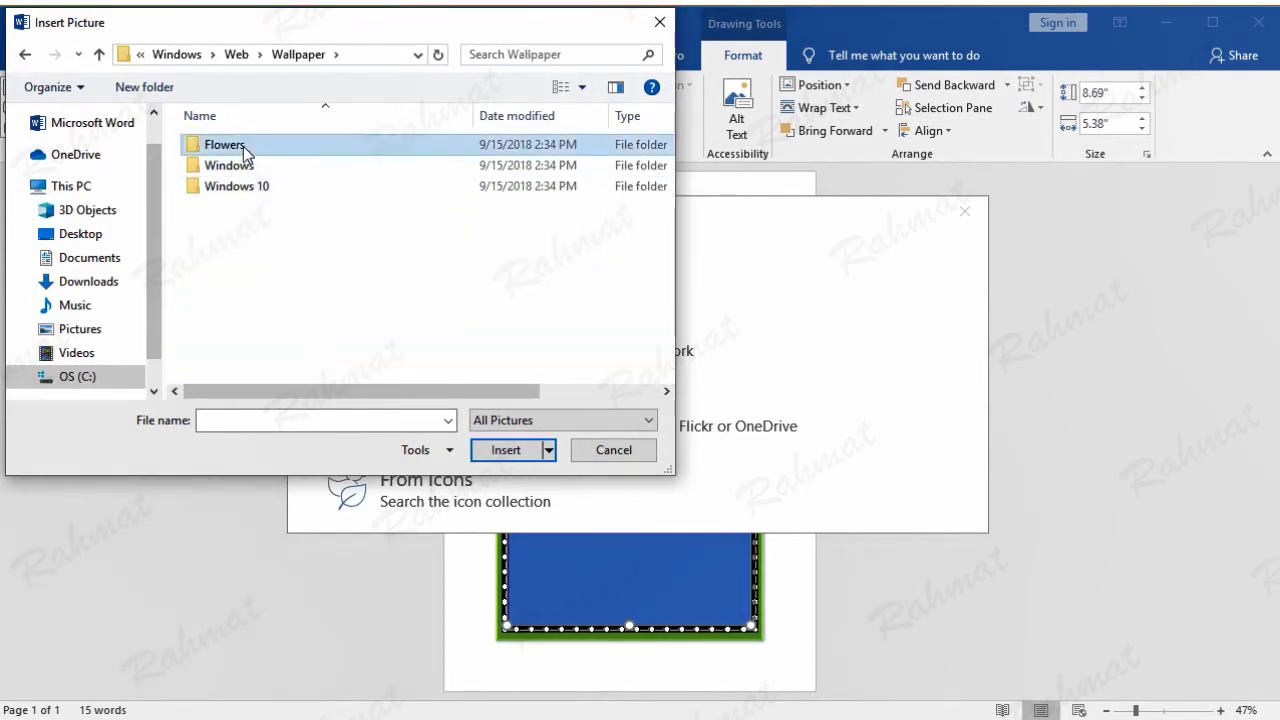
{"action": "left_click", "coordinate": [357, 226]}
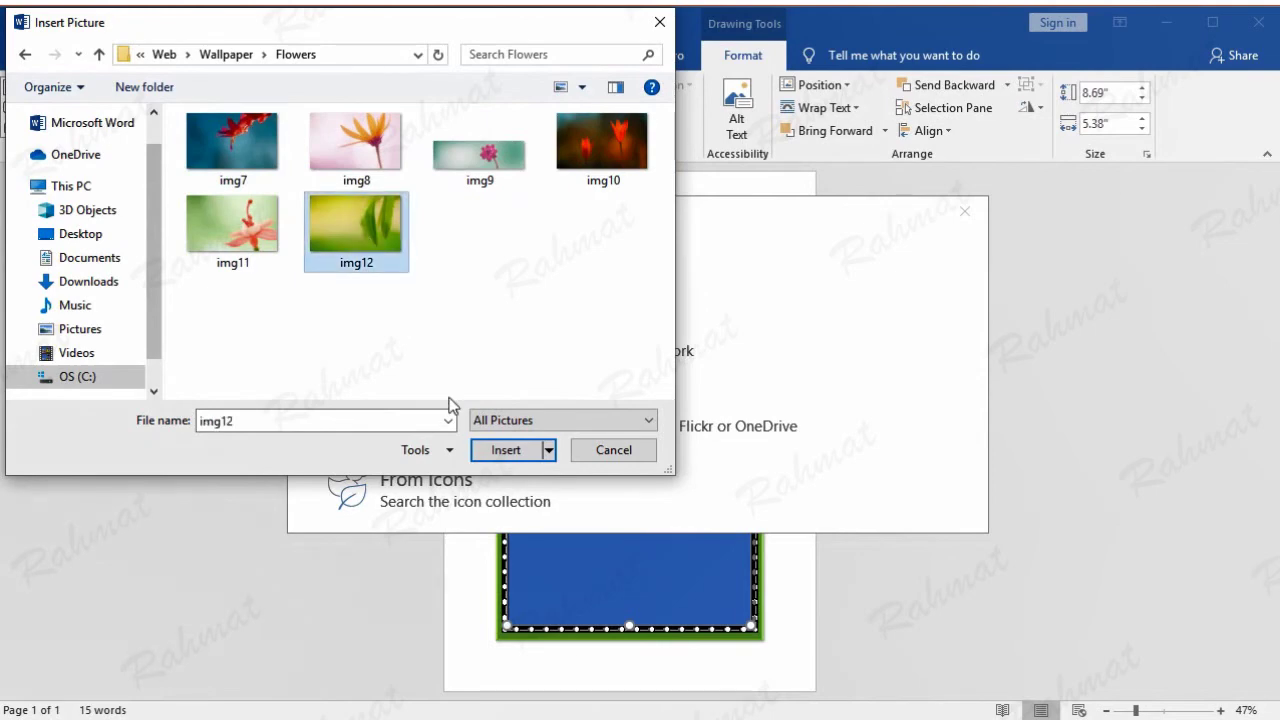
{"action": "left_click", "coordinate": [503, 452]}
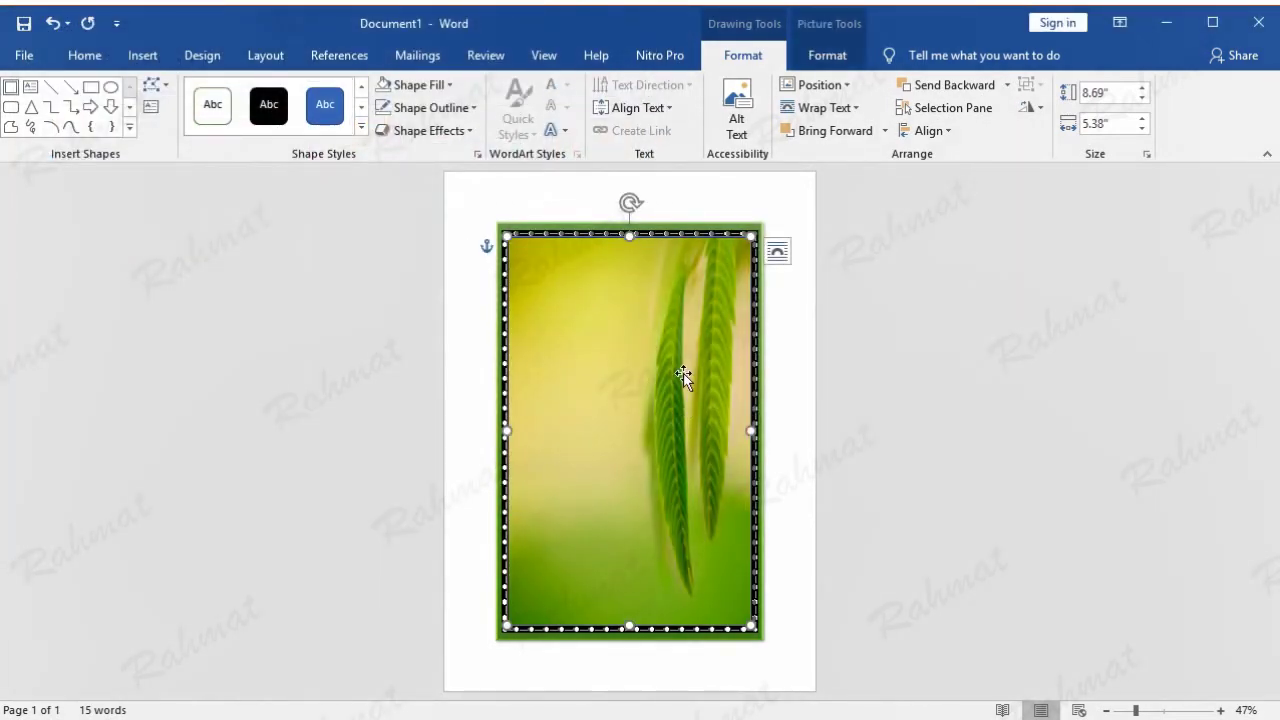
Set the picture fill's transparency to 74% in Format Picture
{"action": "left_click", "coordinate": [450, 86]}
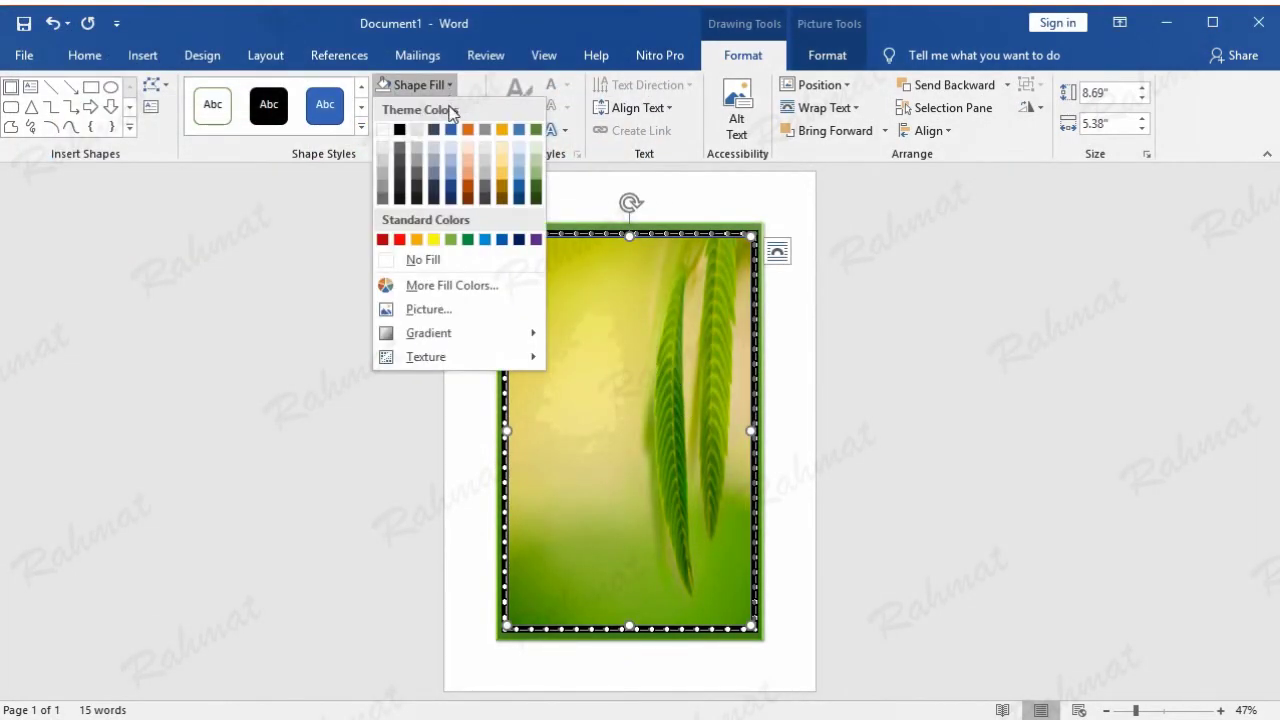
{"action": "mouse_move", "coordinate": [455, 333]}
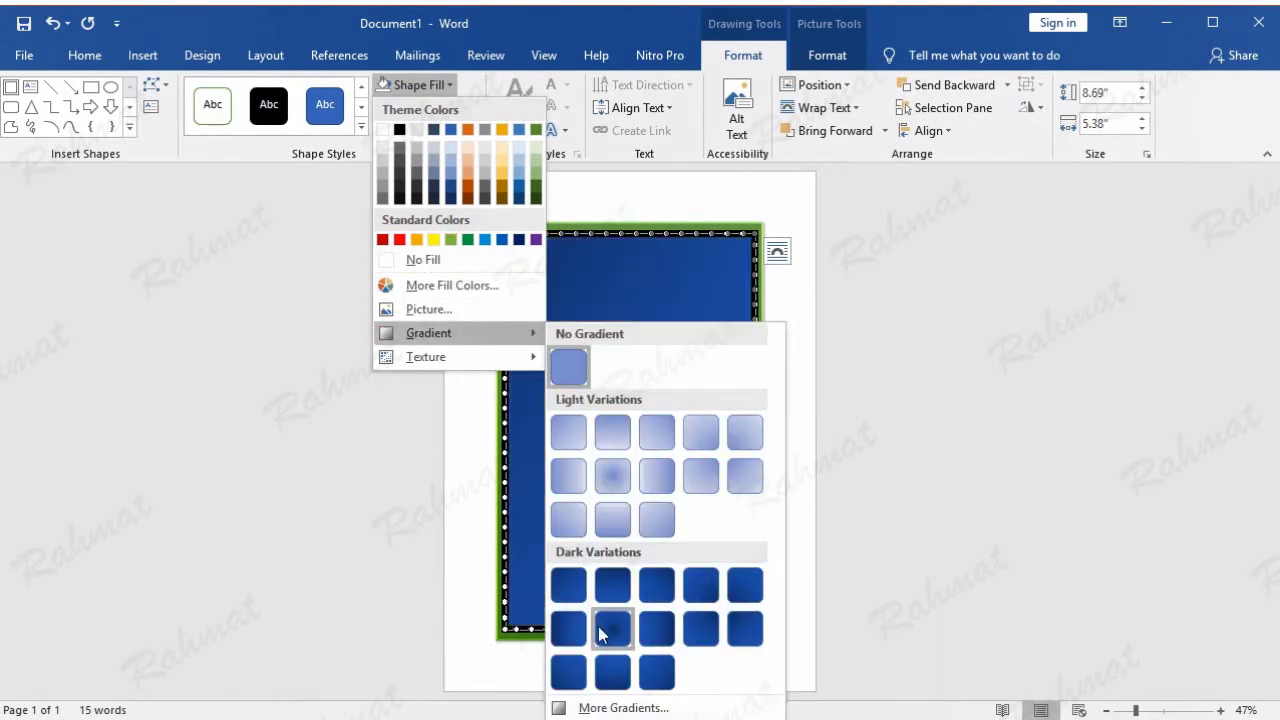
{"action": "left_click", "coordinate": [605, 706]}
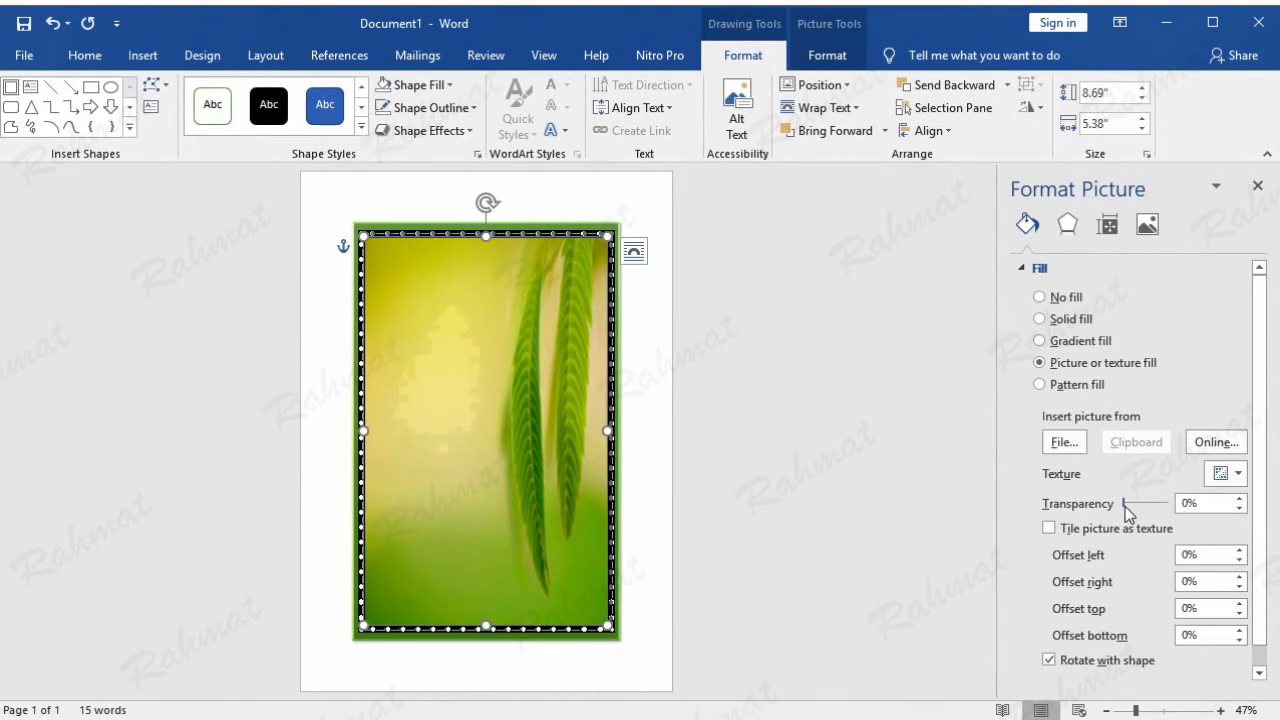
{"action": "left_click_drag", "start_coordinate": [1125, 505], "coordinate": [1153, 507]}
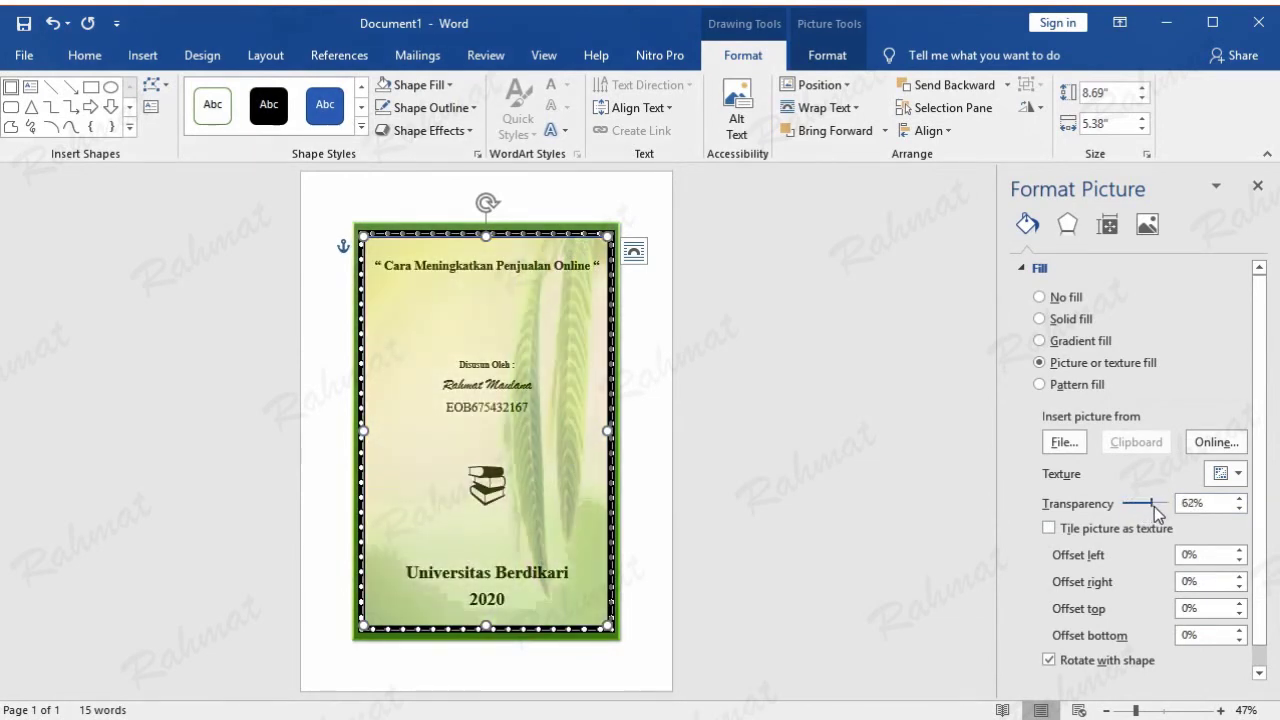
{"action": "double_click", "coordinate": [1193, 506]}
{"action": "type", "text": "74"}
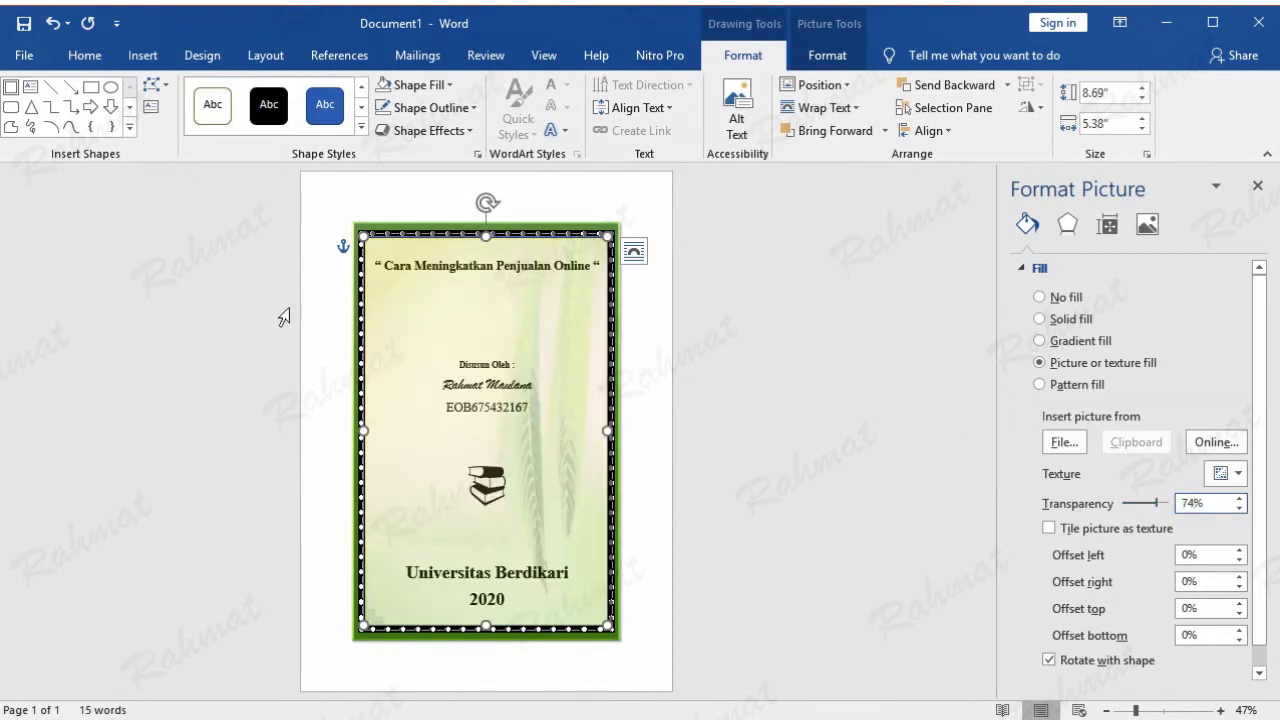
{"action": "left_click", "coordinate": [1256, 189]}
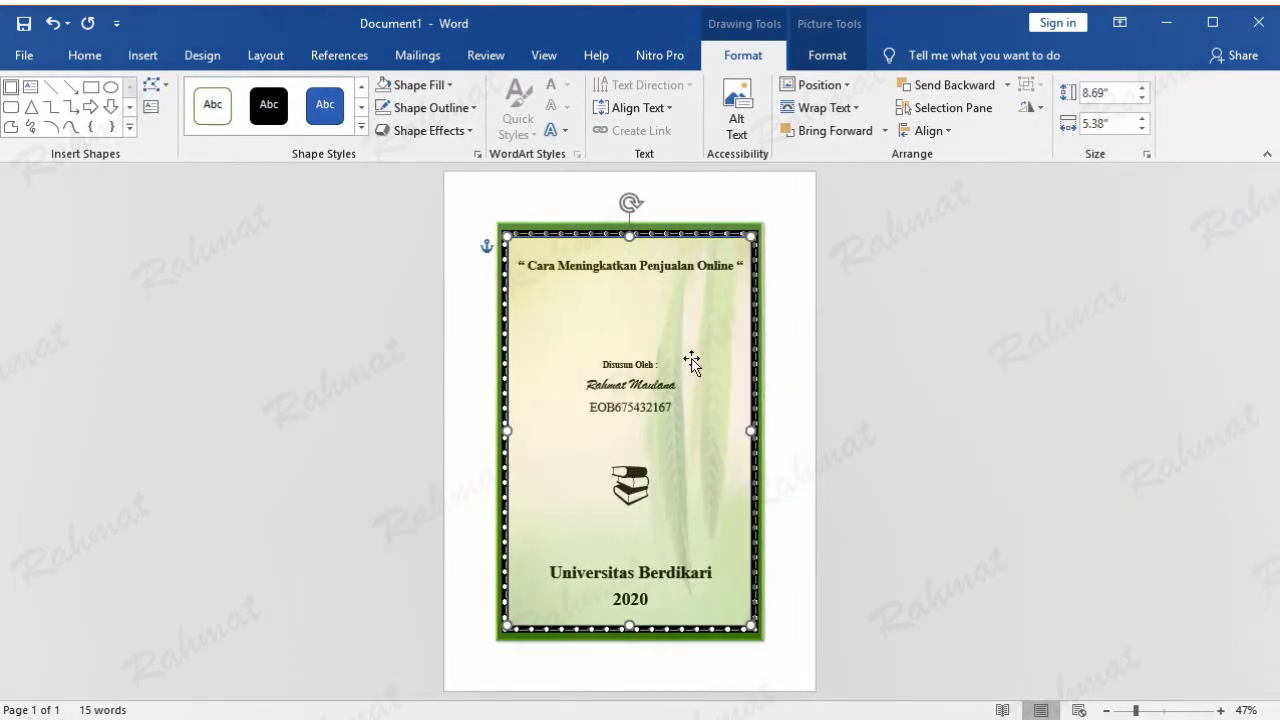
Send the picture-filled shape behind the text so the cover text shows
{"action": "right_click", "coordinate": [692, 328]}
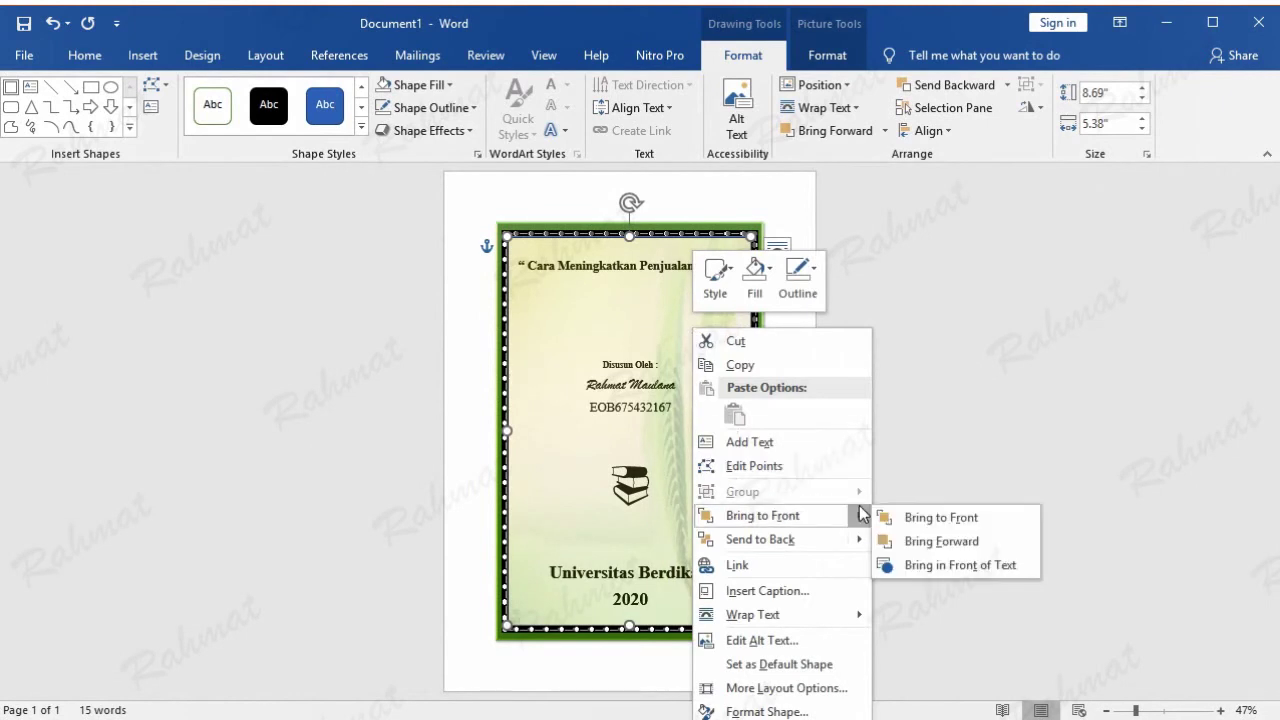
{"action": "mouse_move", "coordinate": [760, 539]}
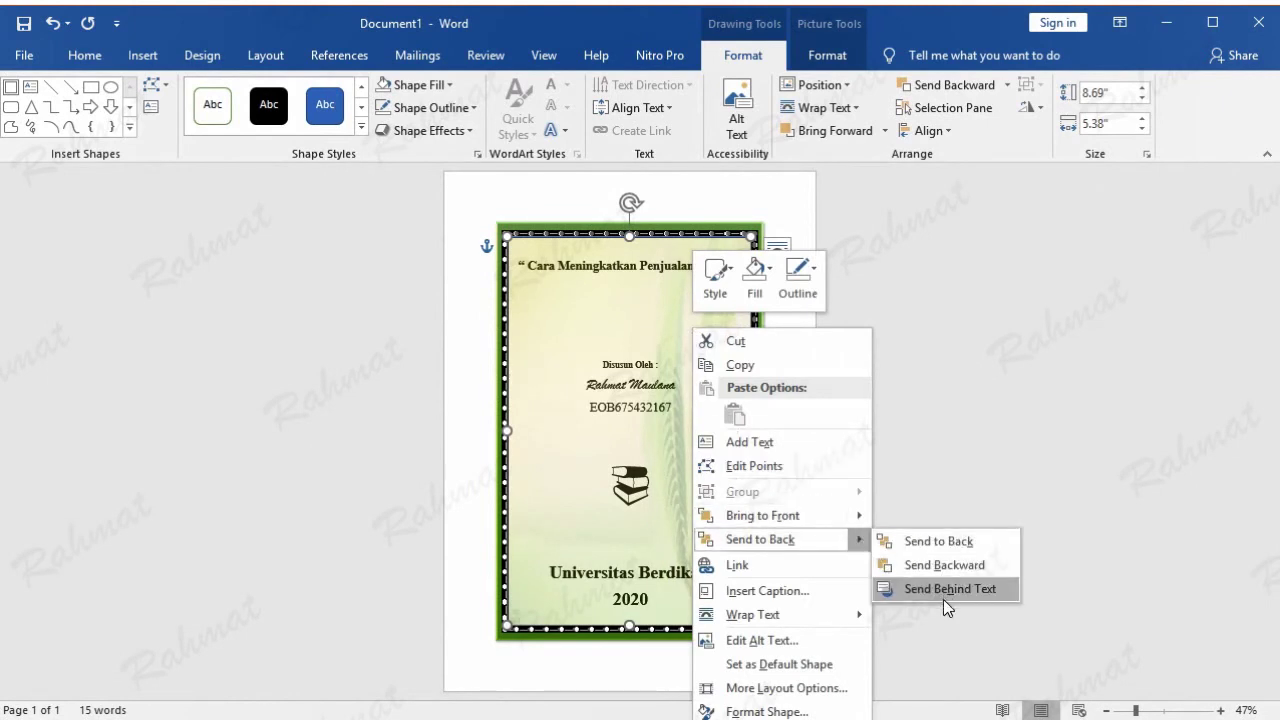
{"action": "left_click", "coordinate": [956, 590]}
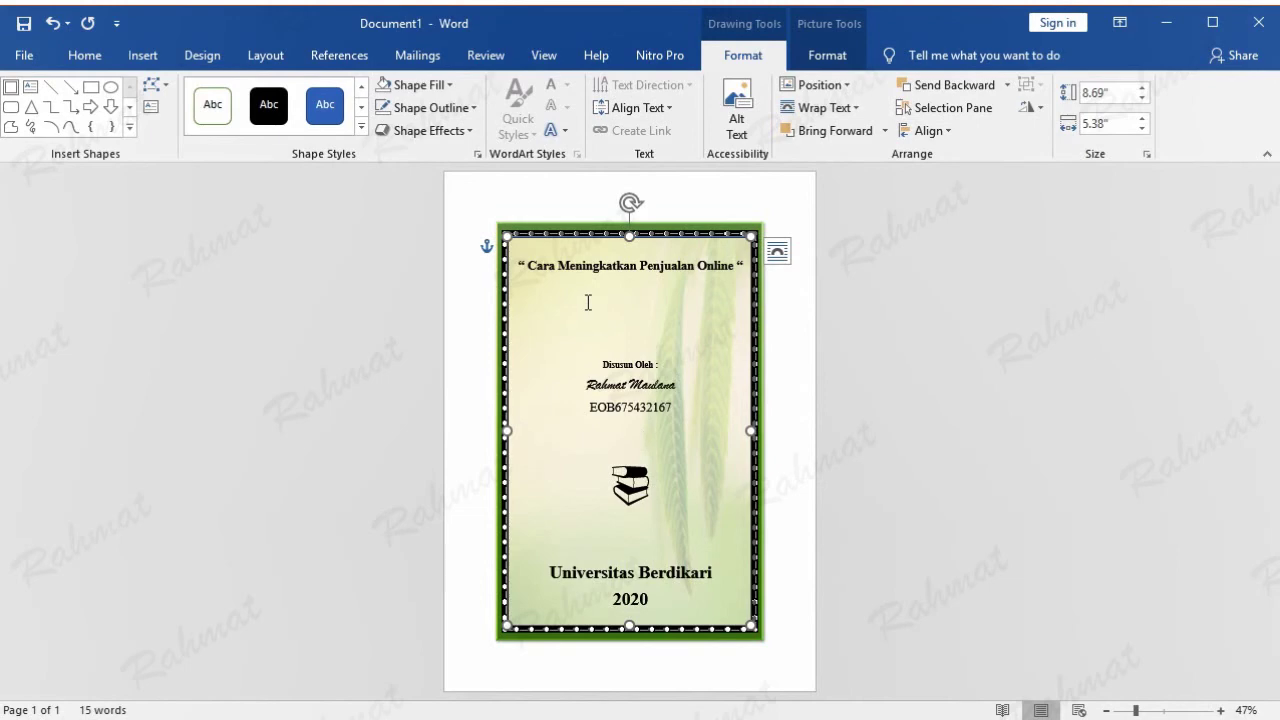
{"action": "left_click", "coordinate": [906, 360]}
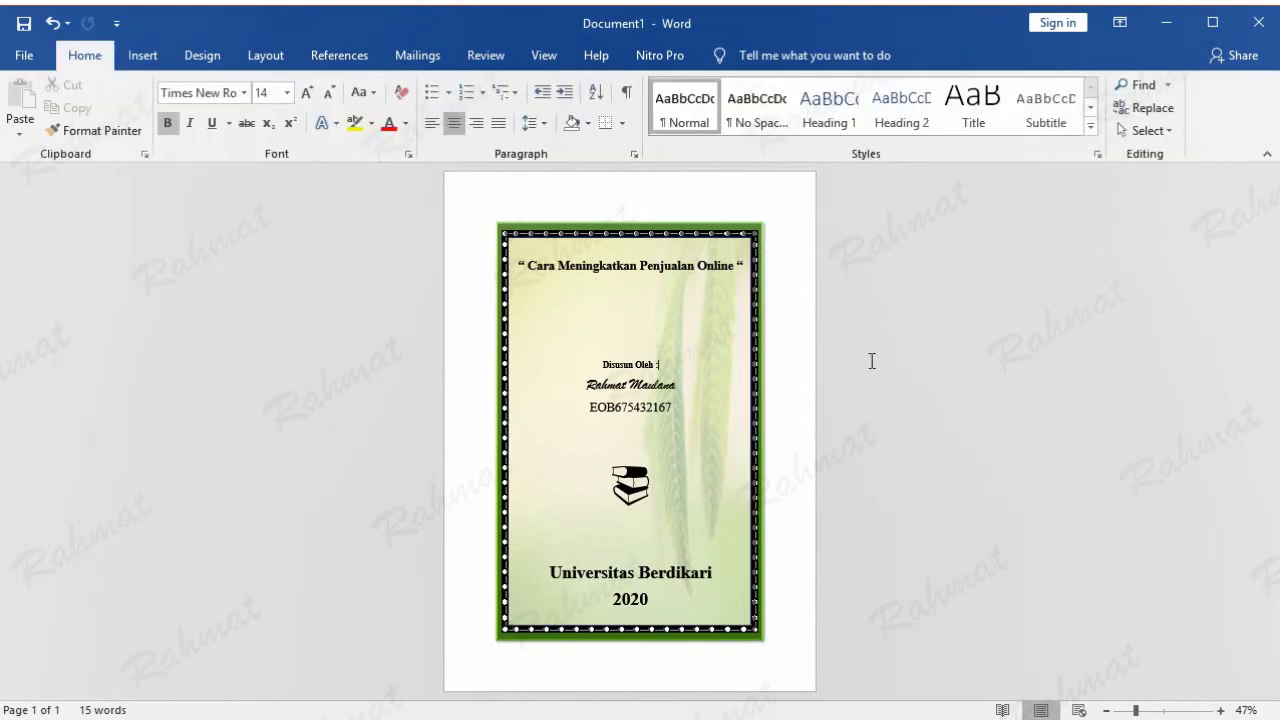
{"action": "left_click", "coordinate": [703, 337]}
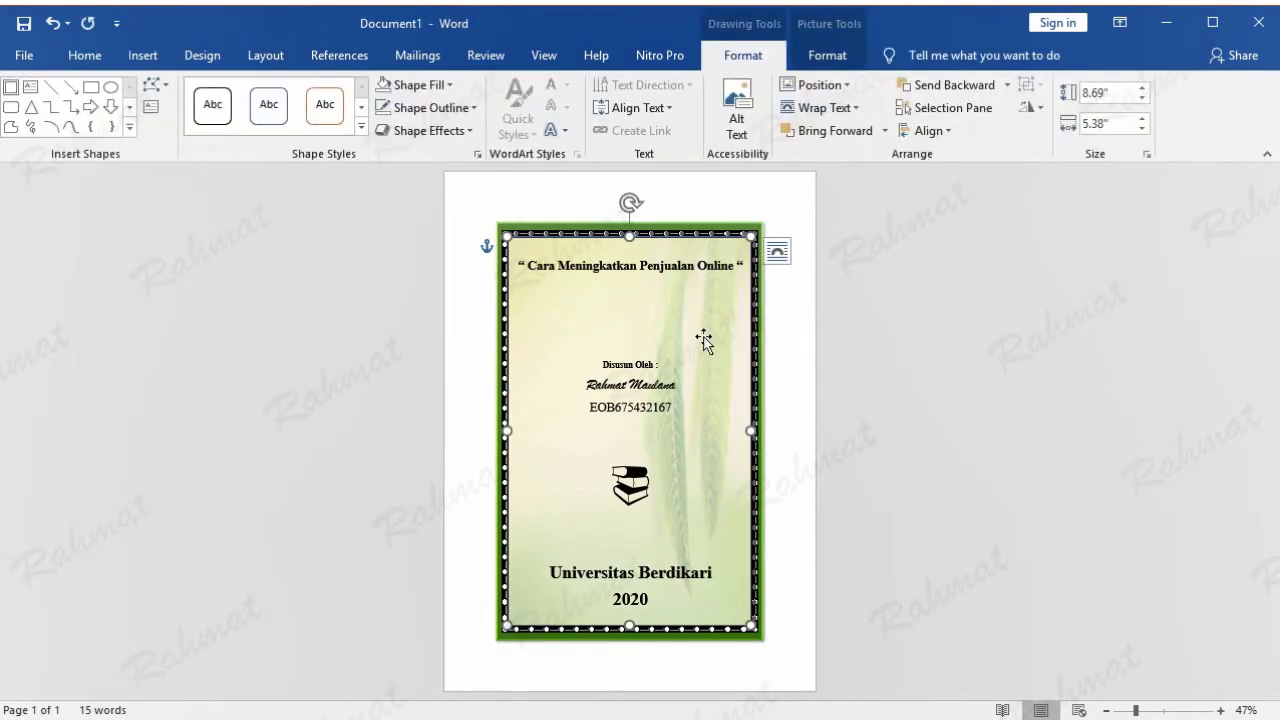
{"action": "left_click", "coordinate": [912, 296]}
Draw a Frame shape from the Shapes gallery across the whole page
{"action": "left_click", "coordinate": [141, 56]}
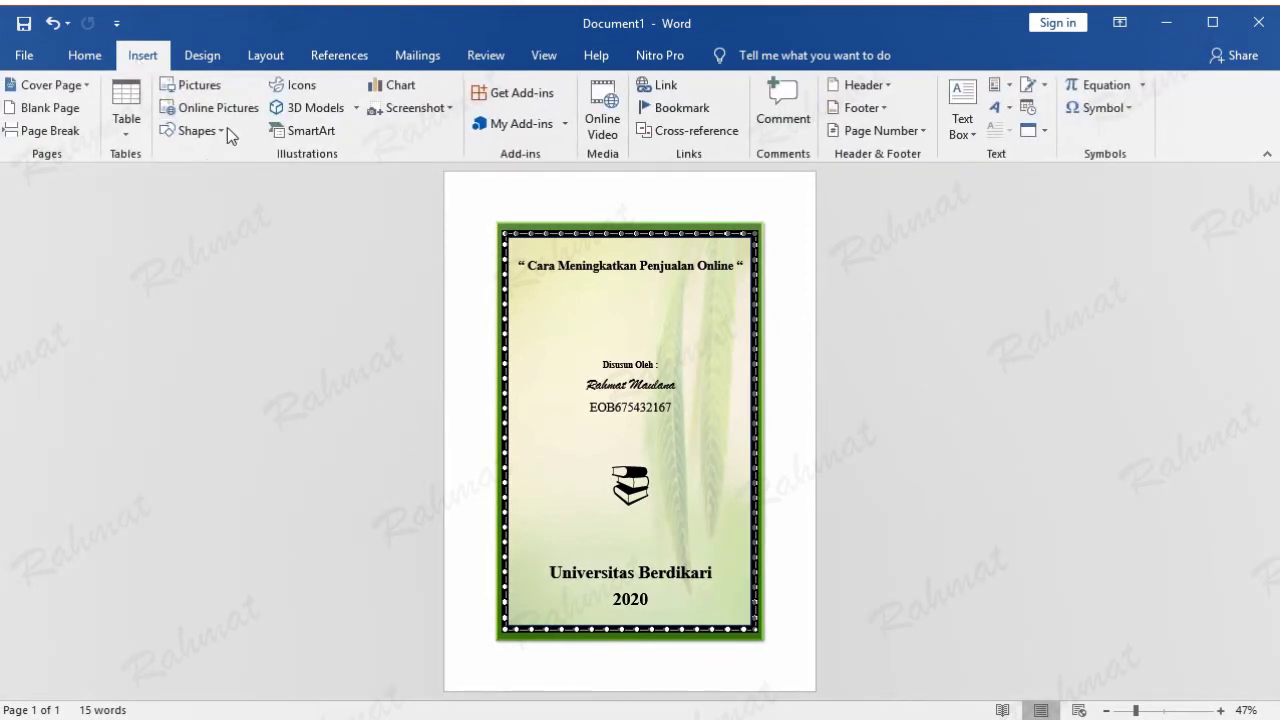
{"action": "left_click", "coordinate": [196, 131]}
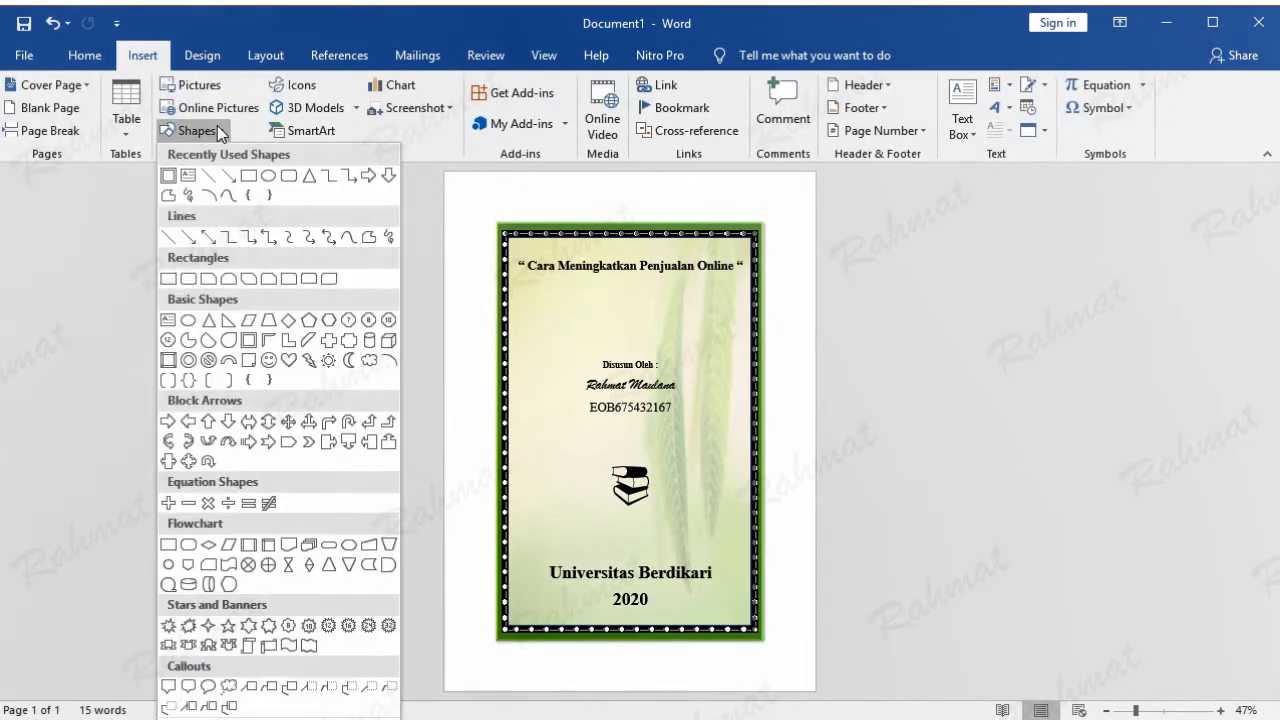
{"action": "left_click", "coordinate": [251, 342]}
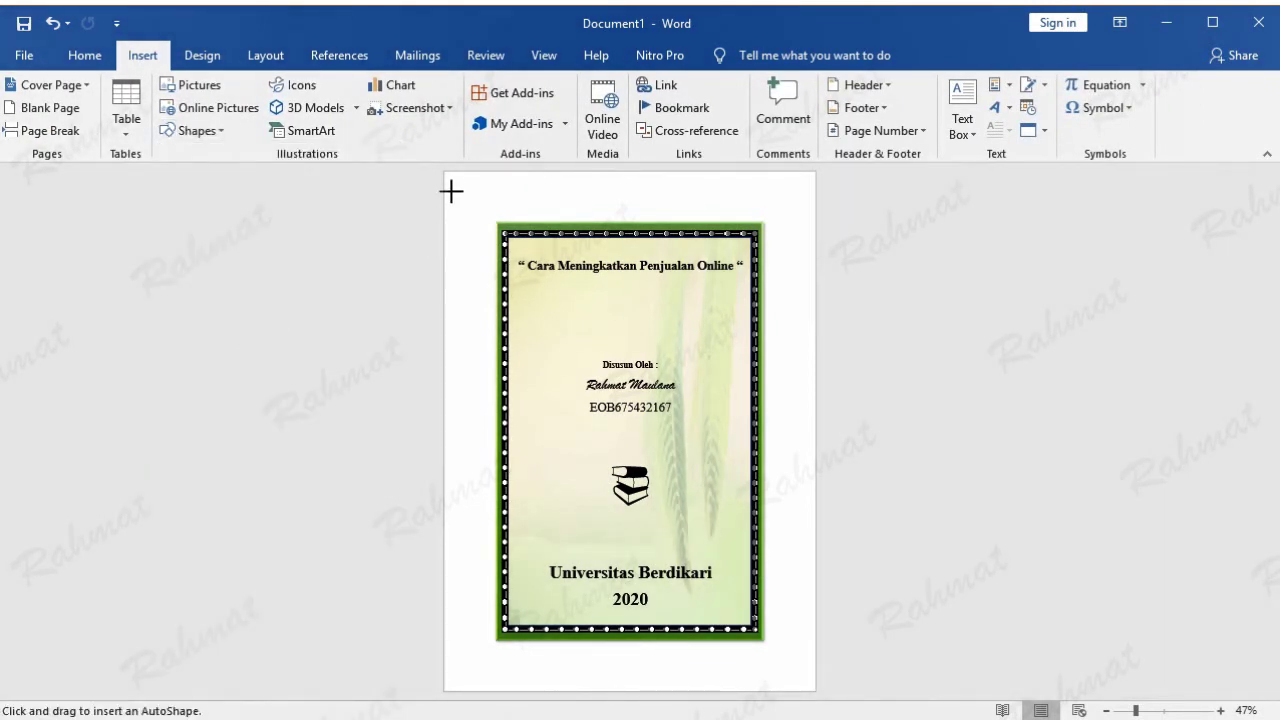
{"action": "left_click_drag", "start_coordinate": [445, 173], "coordinate": [817, 690]}
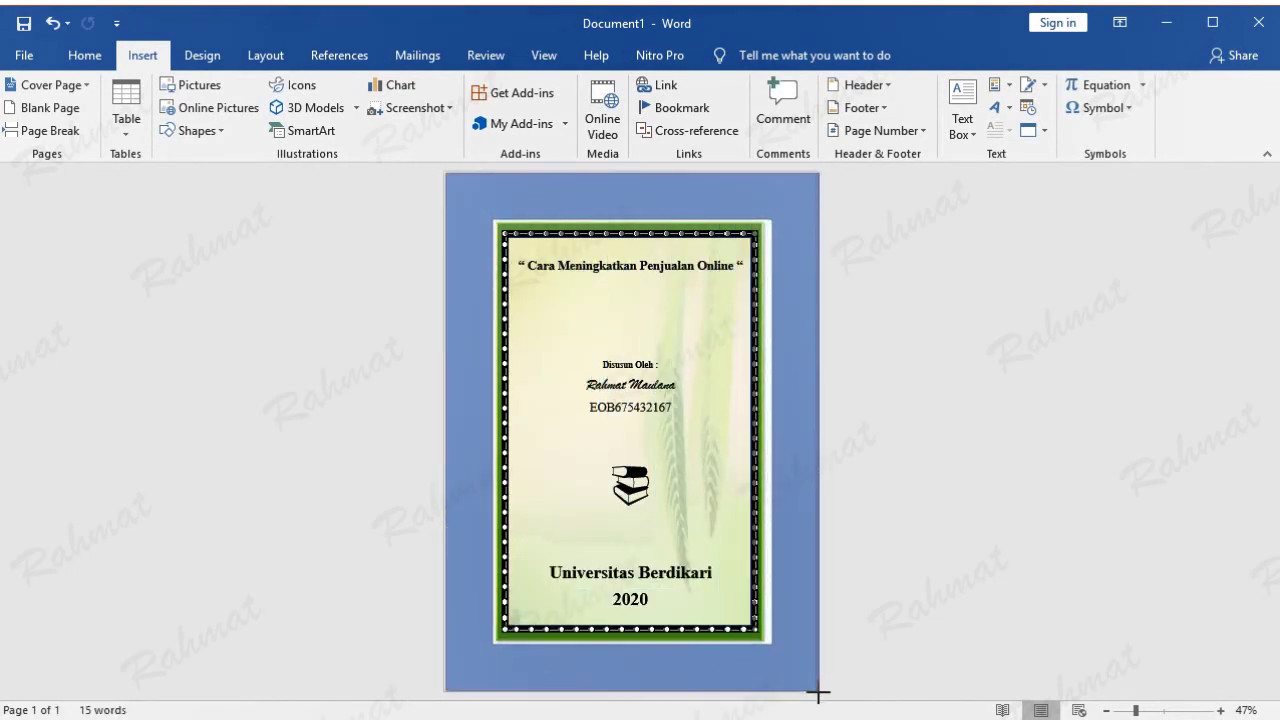
{"action": "left_click_drag", "start_coordinate": [817, 690], "coordinate": [817, 692]}
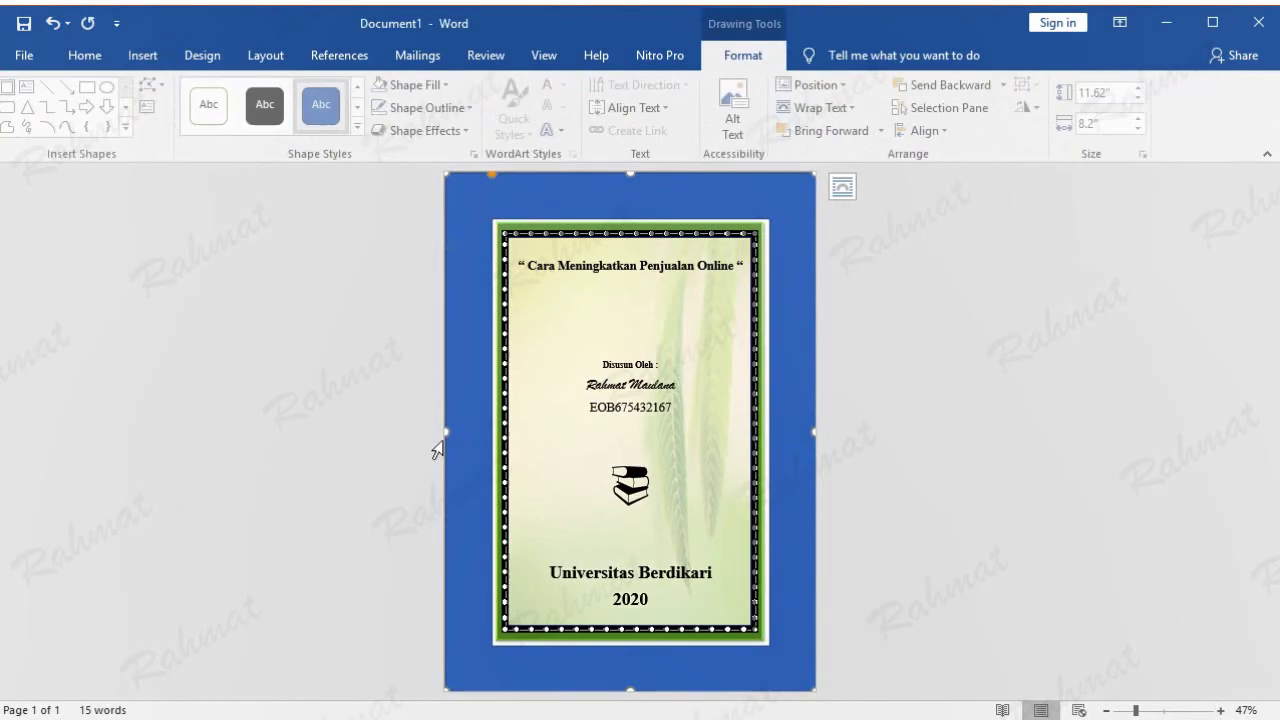
{"action": "mouse_move", "coordinate": [448, 430]}
{"action": "left_mouse_down"}
{"action": "mouse_move", "coordinate": [431, 429]}
{"action": "mouse_move", "coordinate": [444, 430]}
{"action": "left_mouse_up"}
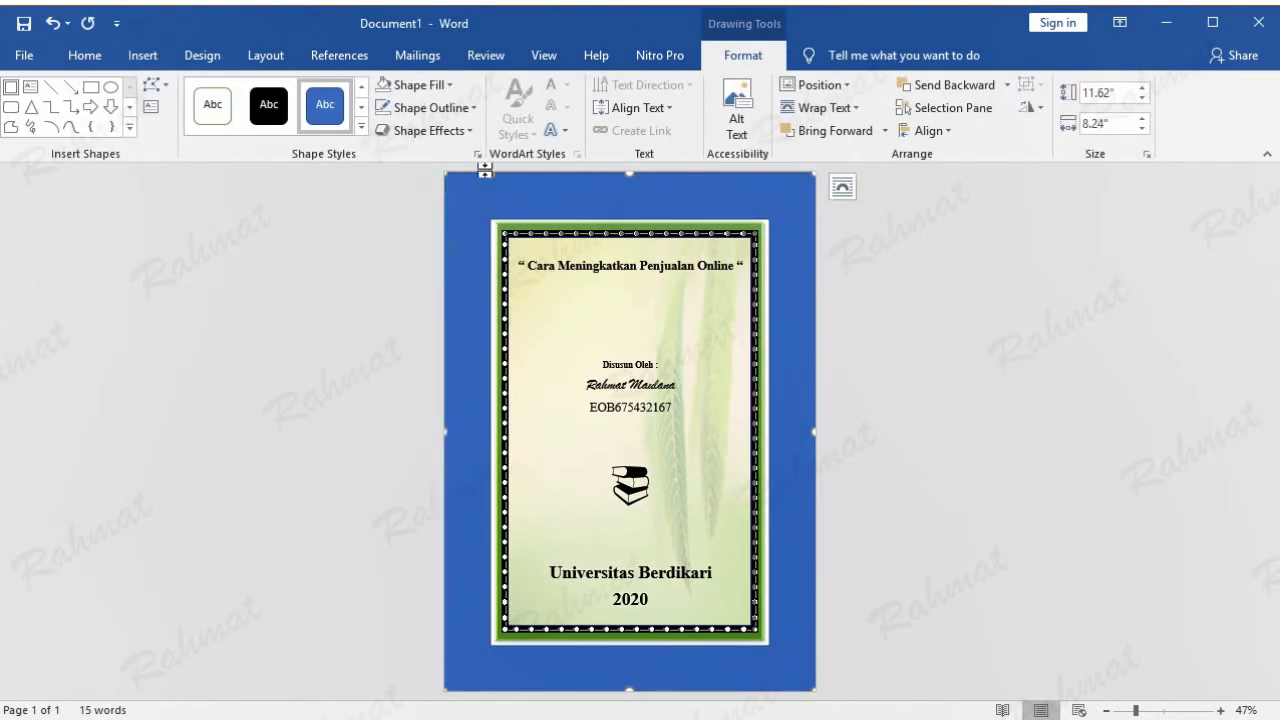
Remove the frame's outline and fit it flush to the page edges at 11.71" by 8.24"
{"action": "left_click", "coordinate": [437, 107]}
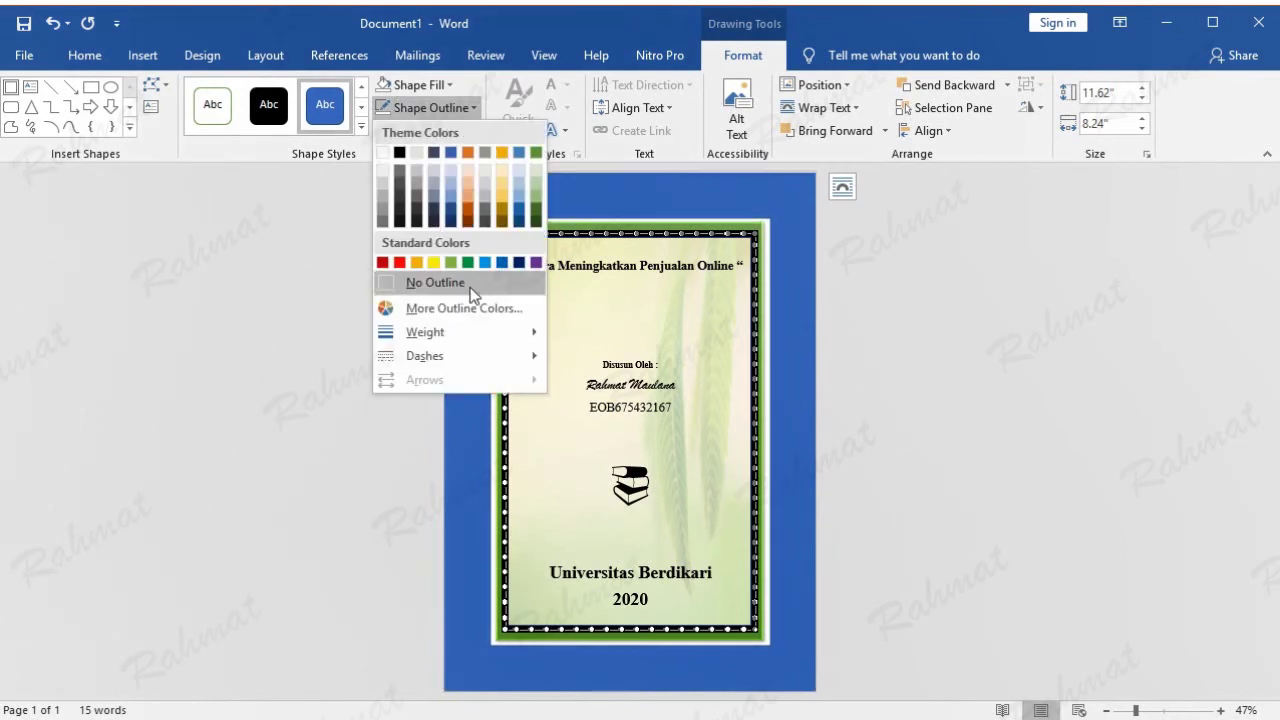
{"action": "left_click", "coordinate": [395, 283]}
{"action": "left_click_drag", "start_coordinate": [630, 171], "coordinate": [626, 167]}
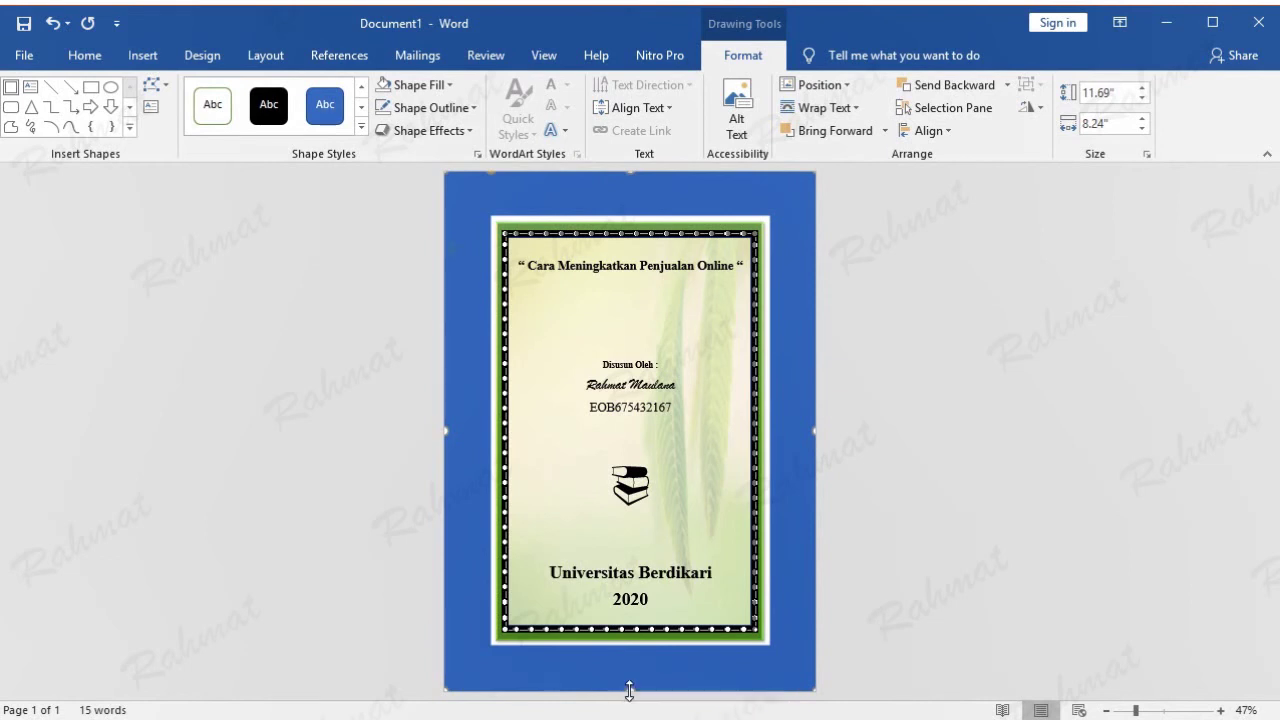
{"action": "left_click_drag", "start_coordinate": [624, 691], "coordinate": [630, 690]}
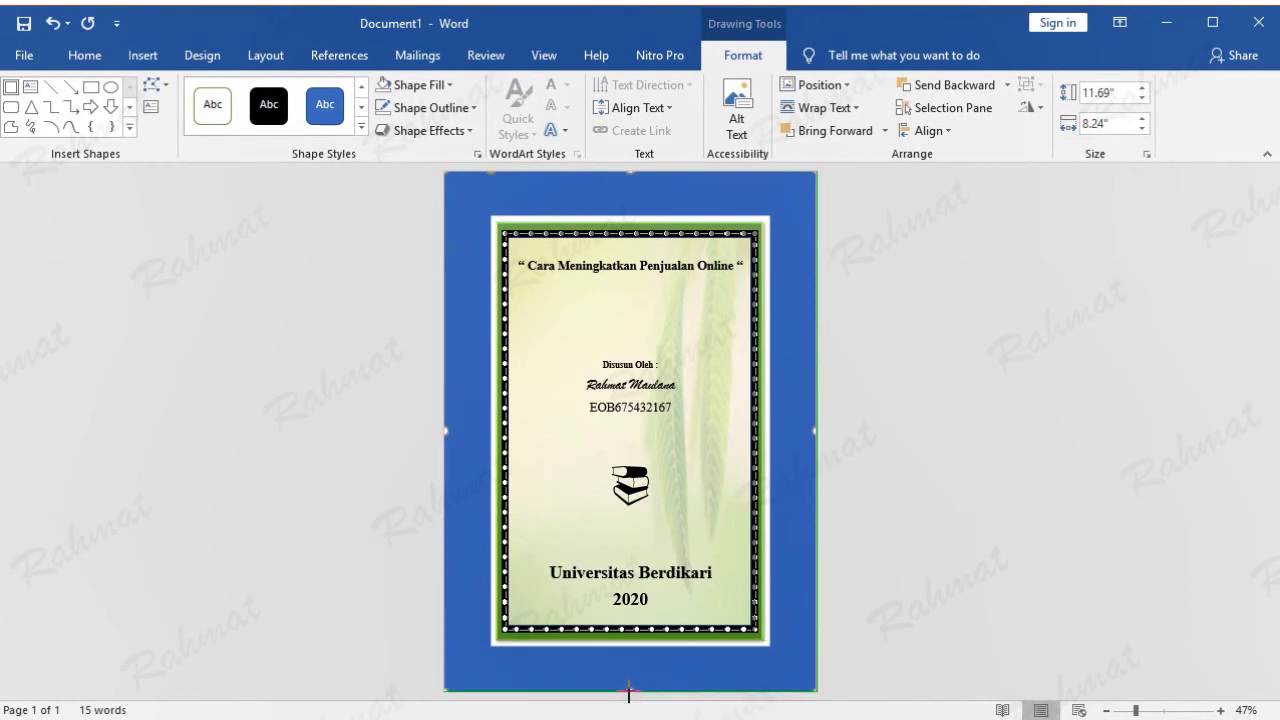
{"action": "left_click_drag", "start_coordinate": [630, 690], "coordinate": [630, 691]}
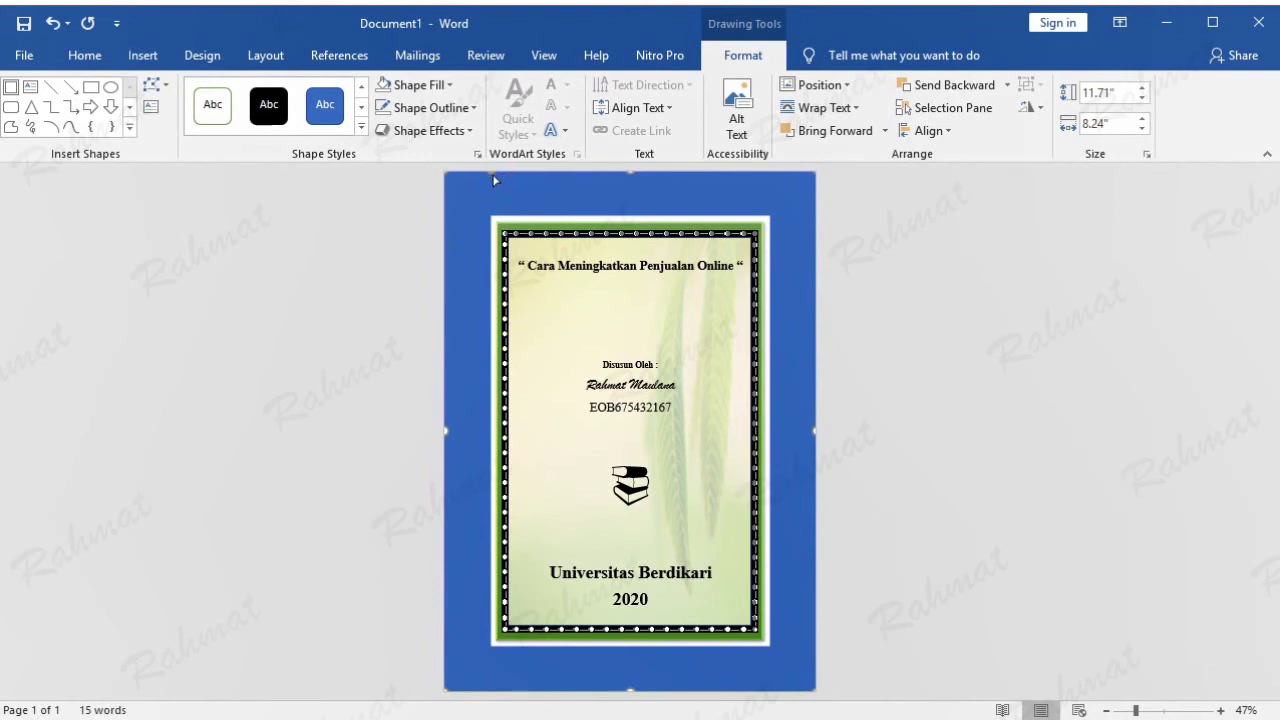
{"action": "left_click_drag", "start_coordinate": [494, 180], "coordinate": [503, 191]}
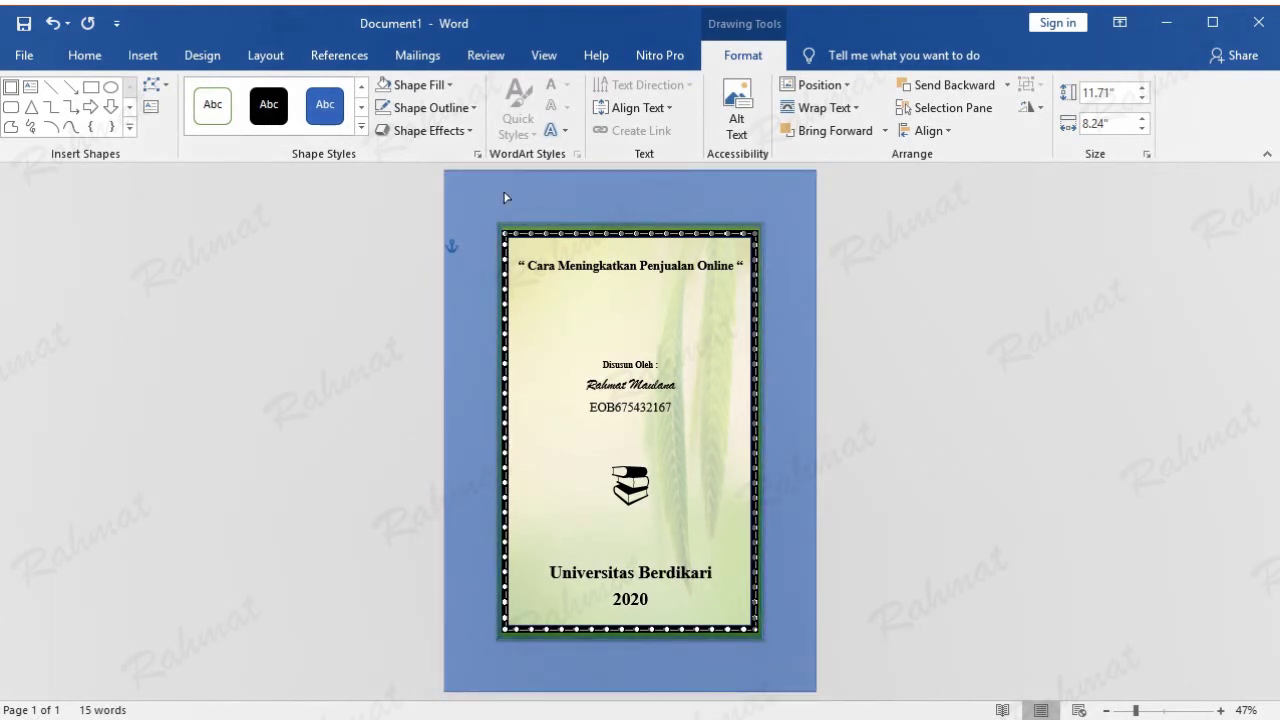
{"action": "left_click_drag", "start_coordinate": [505, 197], "coordinate": [505, 198]}
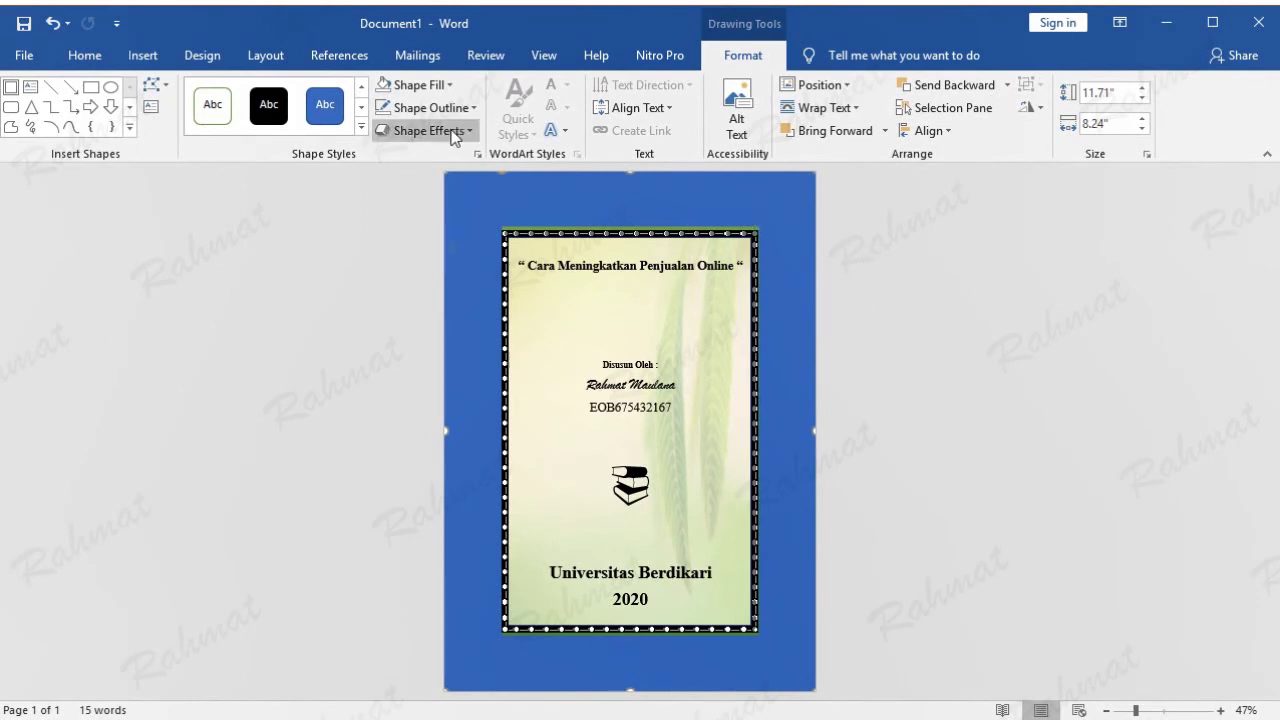
Apply the green theme shape style to the full-page rectangle and send it to the back
{"action": "left_click", "coordinate": [361, 127]}
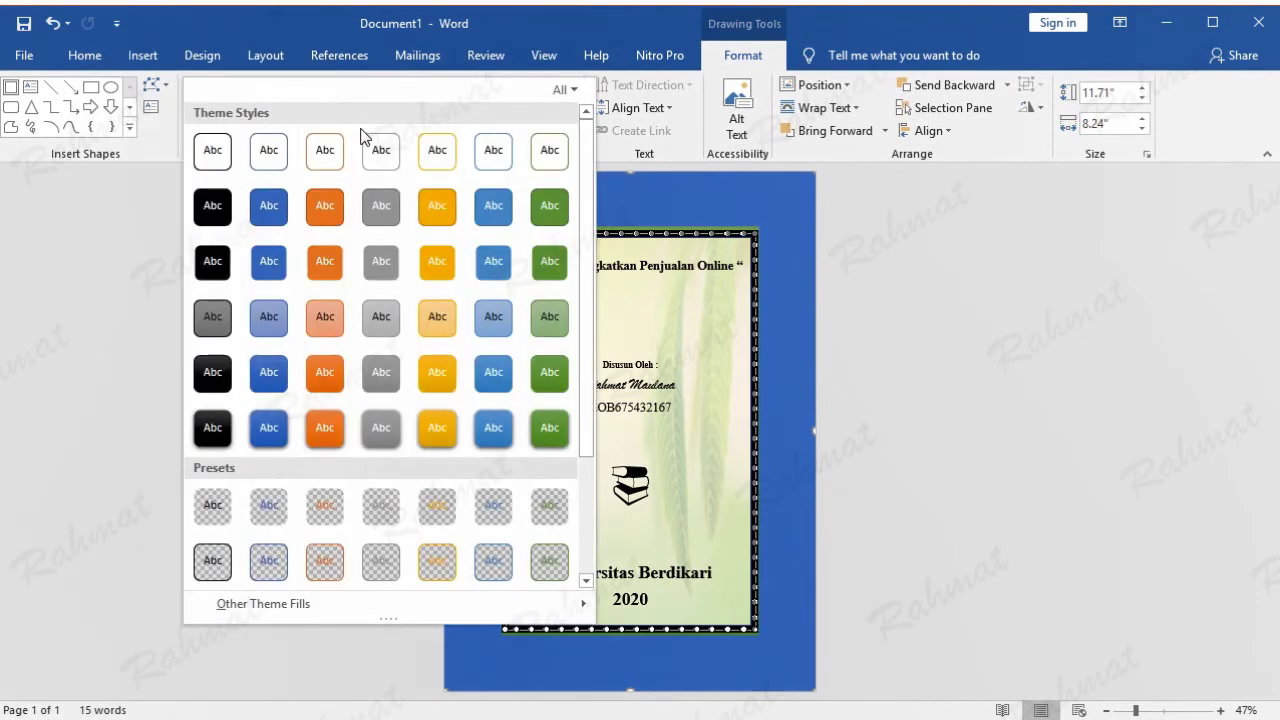
{"action": "left_click", "coordinate": [553, 428]}
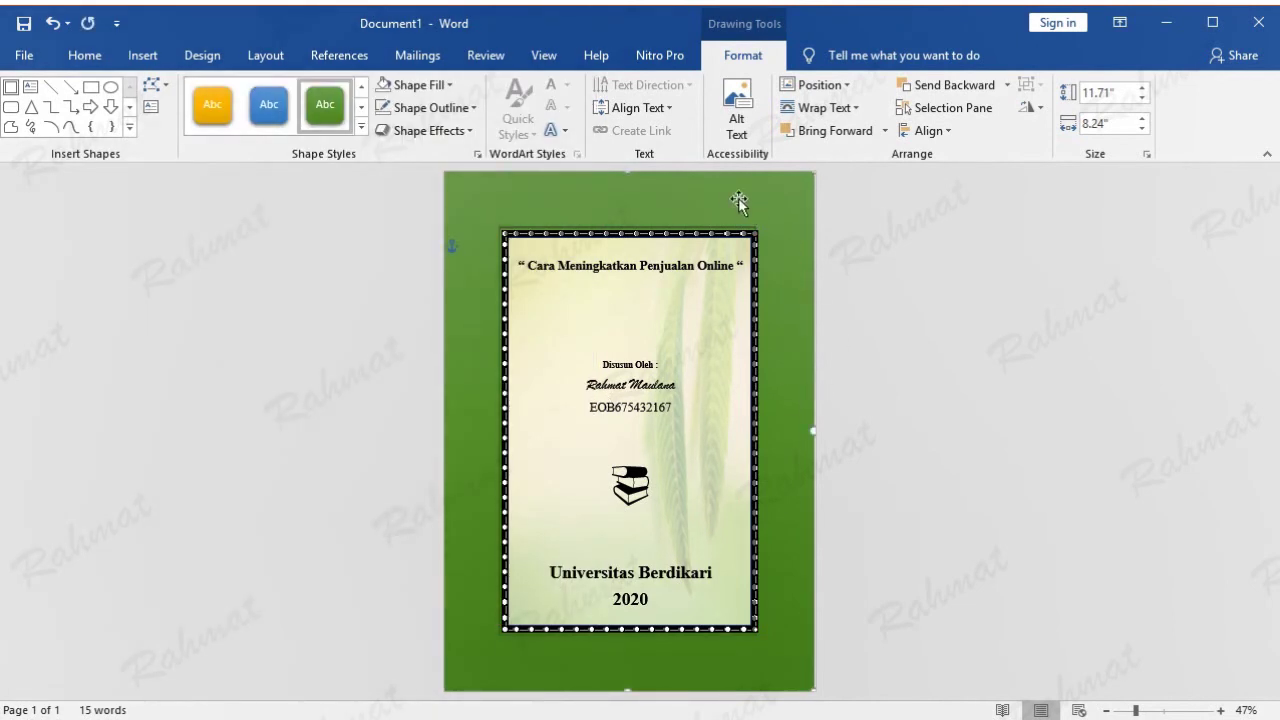
{"action": "right_click", "coordinate": [738, 201]}
{"action": "mouse_move", "coordinate": [798, 403]}
{"action": "left_click", "coordinate": [955, 406]}
{"action": "left_click", "coordinate": [989, 368]}
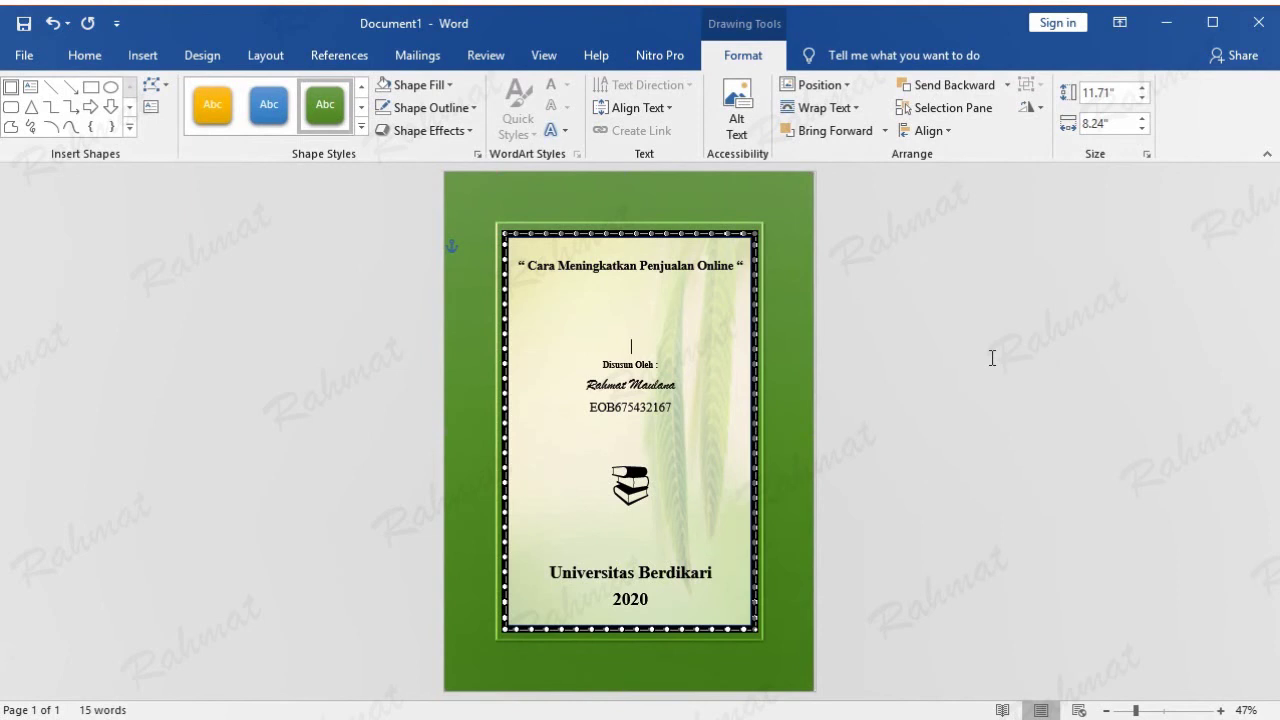
{"action": "left_click", "coordinate": [680, 224]}
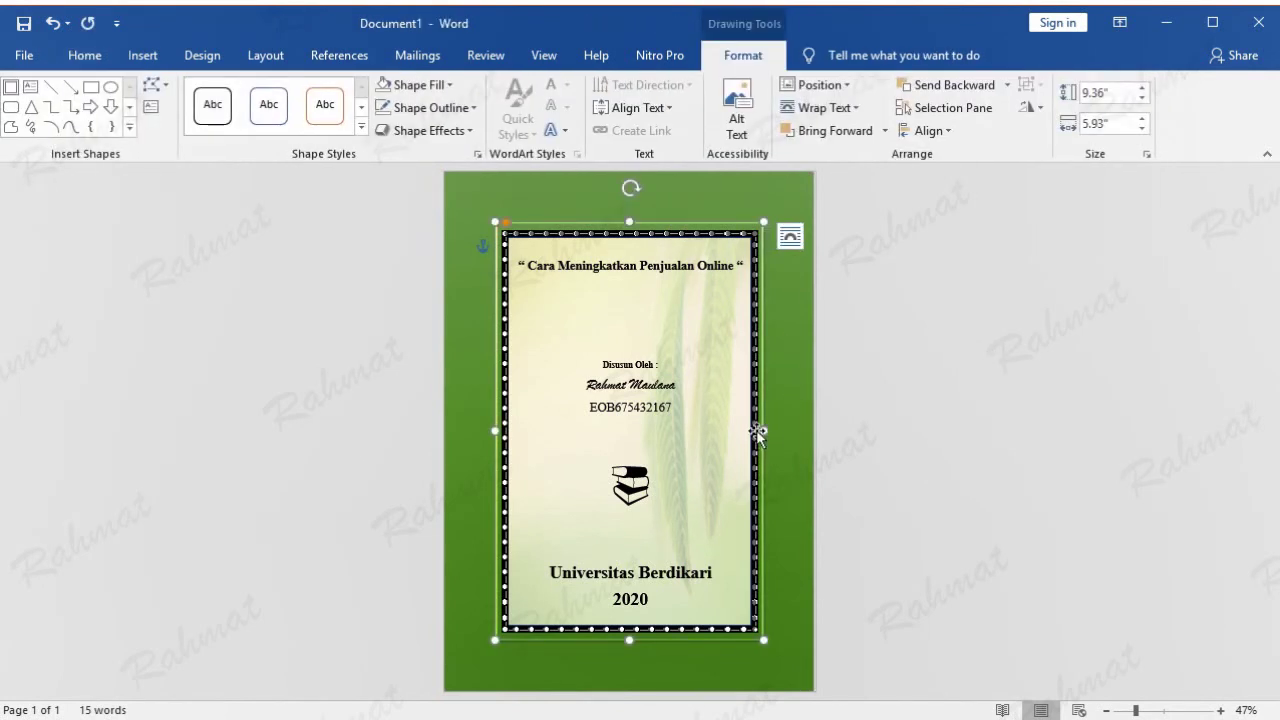
Nudge the picture-filled frame's right, left and bottom edges outward to 9.38" by 6.07"
{"action": "left_click_drag", "start_coordinate": [765, 430], "coordinate": [766, 430]}
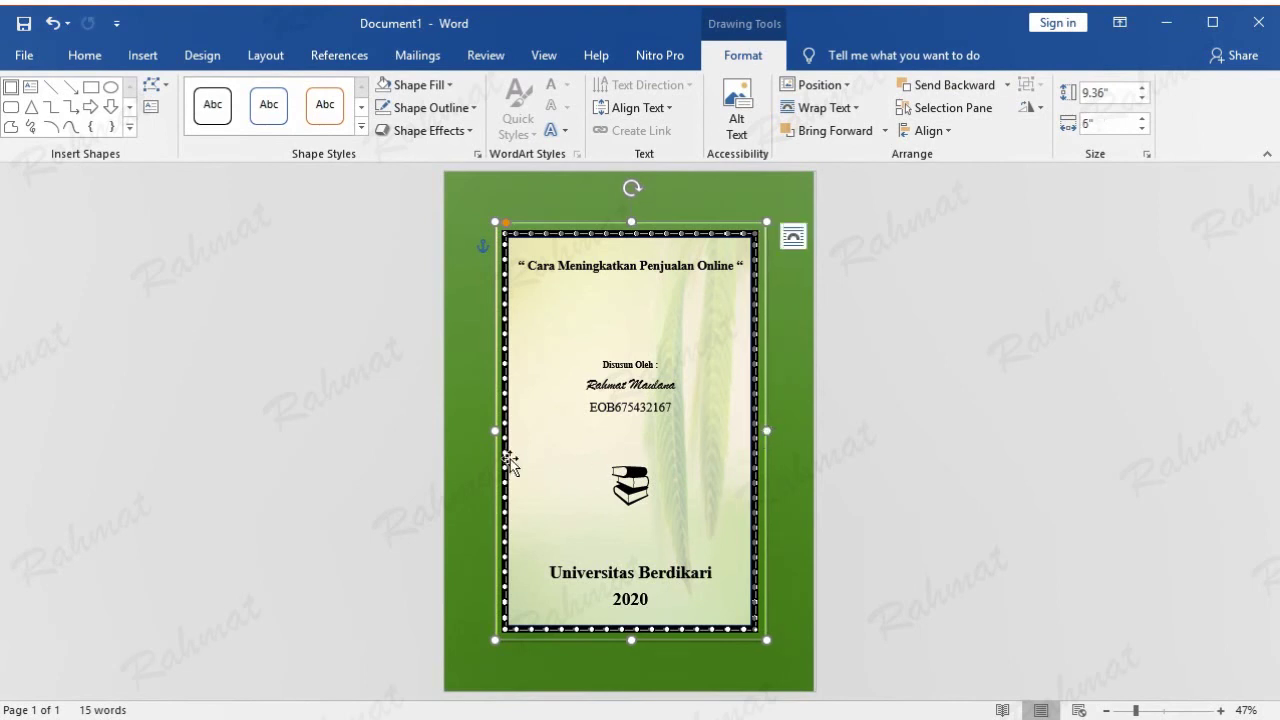
{"action": "left_click_drag", "start_coordinate": [494, 432], "coordinate": [492, 432]}
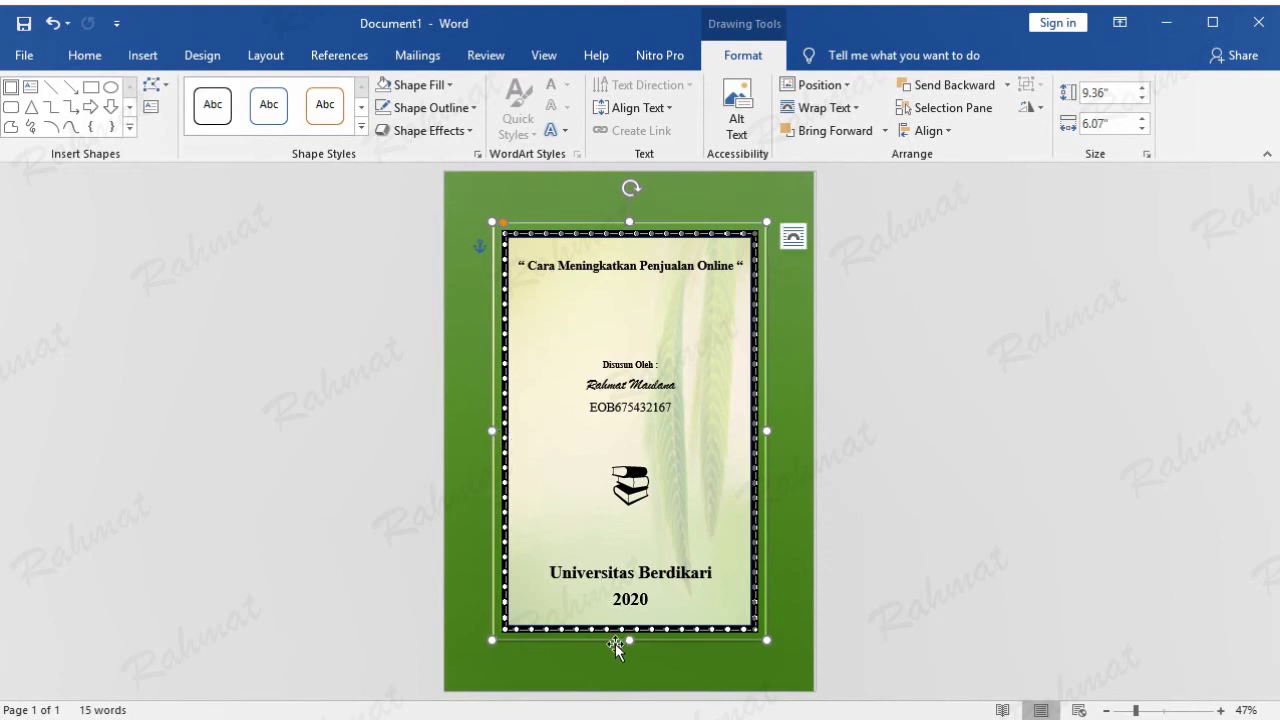
{"action": "left_click_drag", "start_coordinate": [627, 640], "coordinate": [627, 642]}
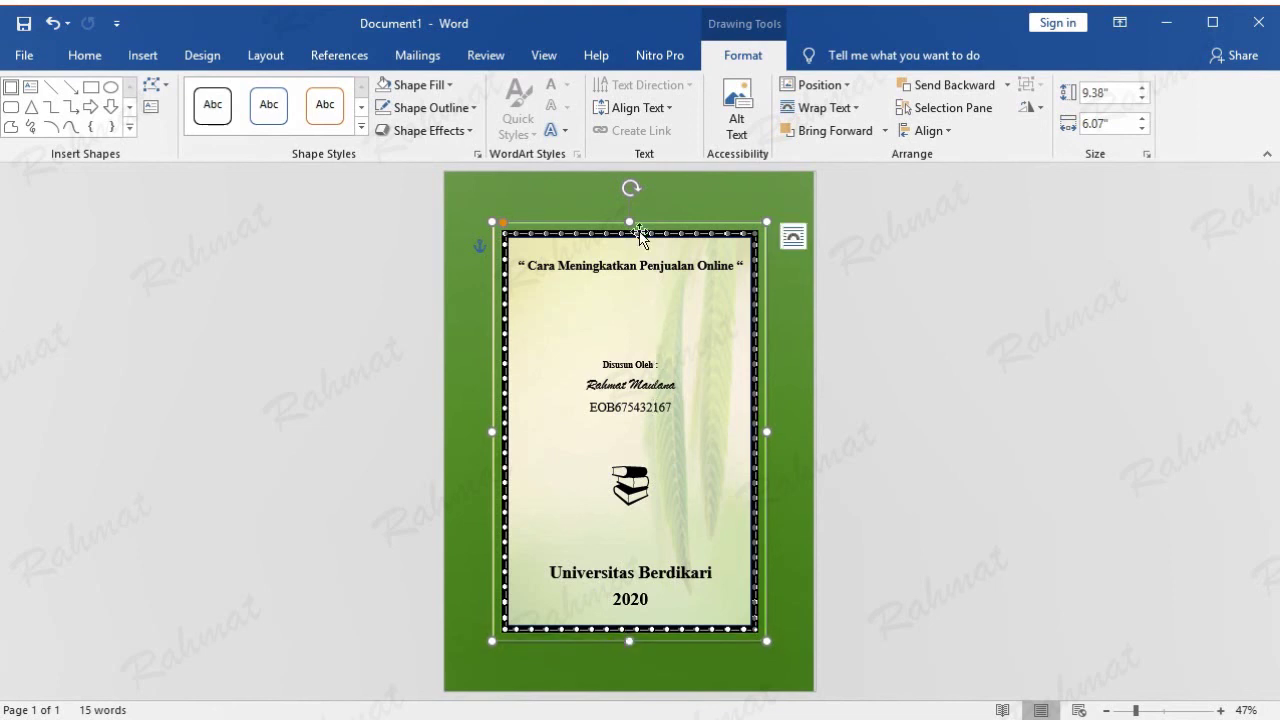
{"action": "left_click", "coordinate": [1088, 358]}
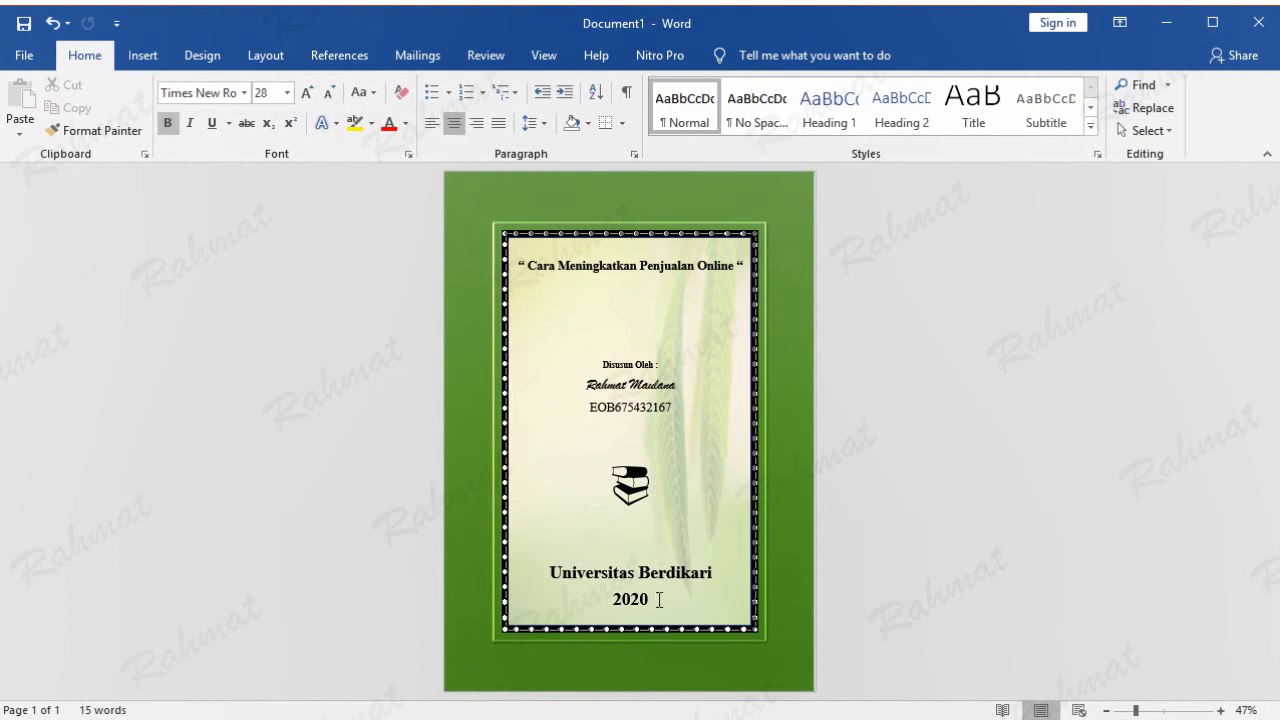
Insert a page break with Ctrl+Enter to add a blank second page after the cover
{"action": "key", "text": "ctrl+Return"}
{"action": "scroll", "coordinate": [733, 522], "scroll_direction": "down", "scroll_amount": 3}
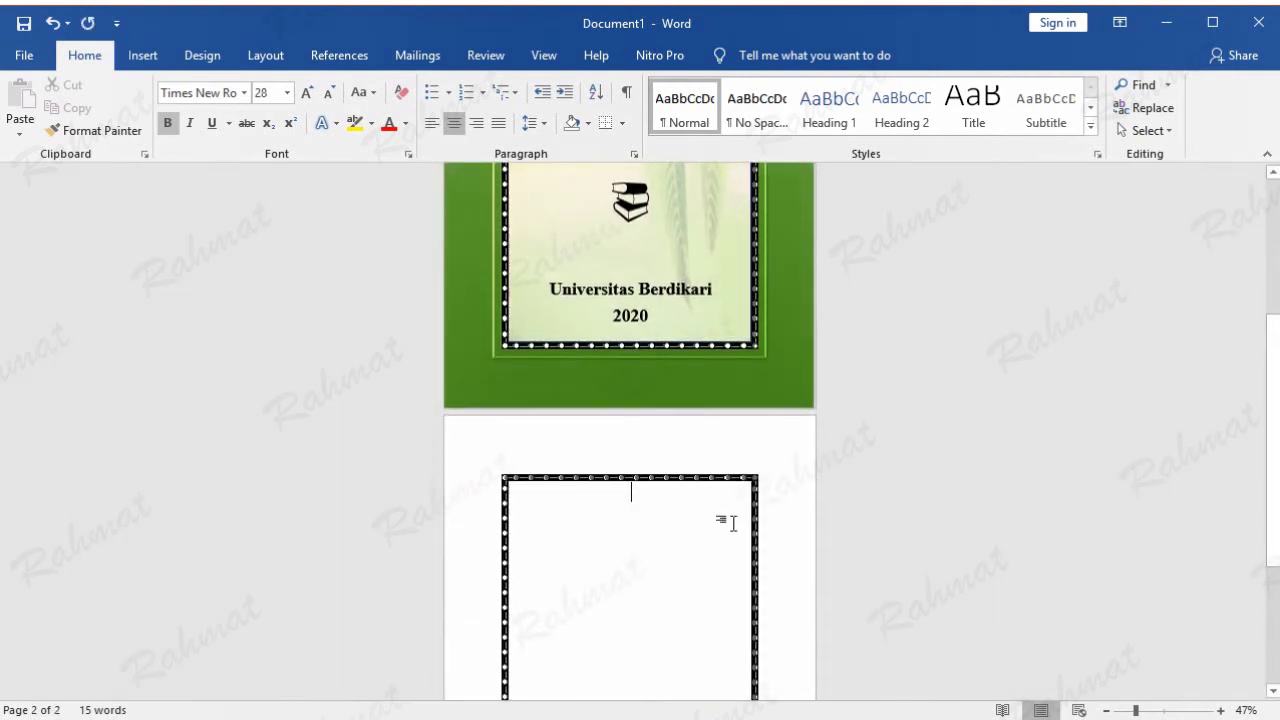
{"action": "scroll", "coordinate": [766, 486], "scroll_direction": "up", "scroll_amount": 1}
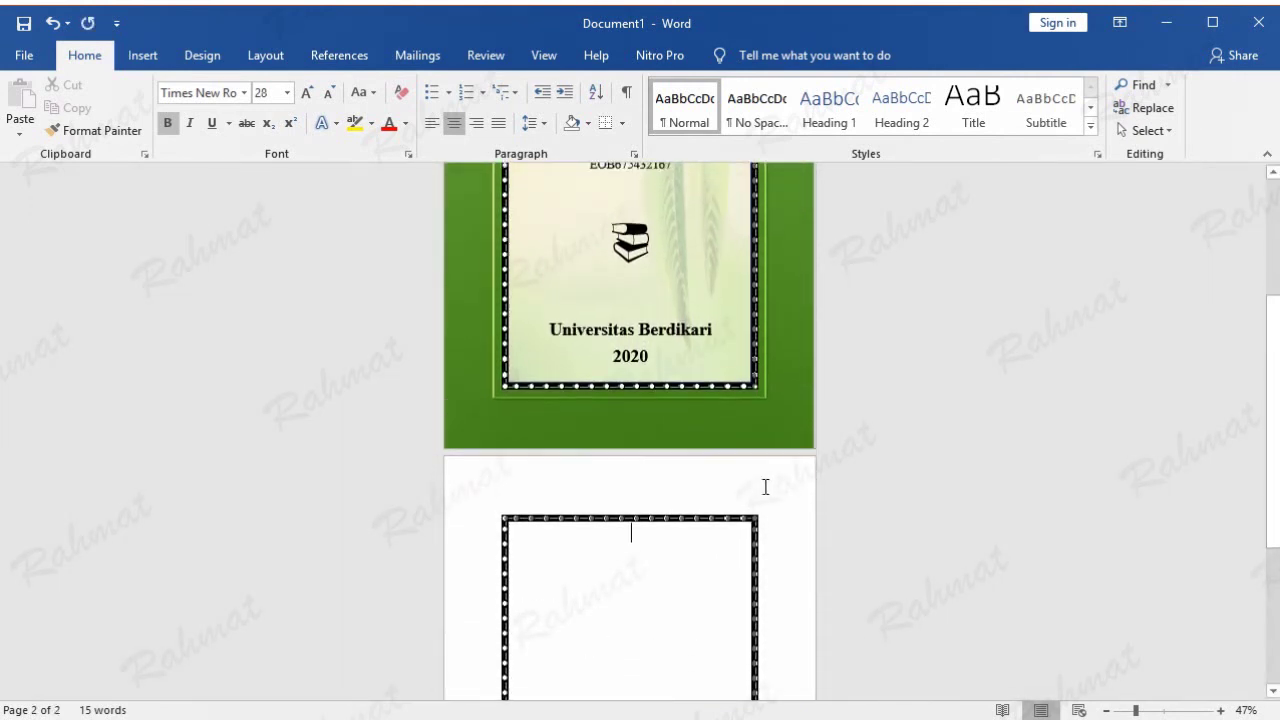
{"action": "scroll", "coordinate": [750, 460], "scroll_direction": "up", "scroll_amount": 1}
{"action": "scroll", "coordinate": [720, 423], "scroll_direction": "up", "scroll_amount": 2}
{"action": "scroll", "coordinate": [719, 422], "scroll_direction": "up", "scroll_amount": 1}
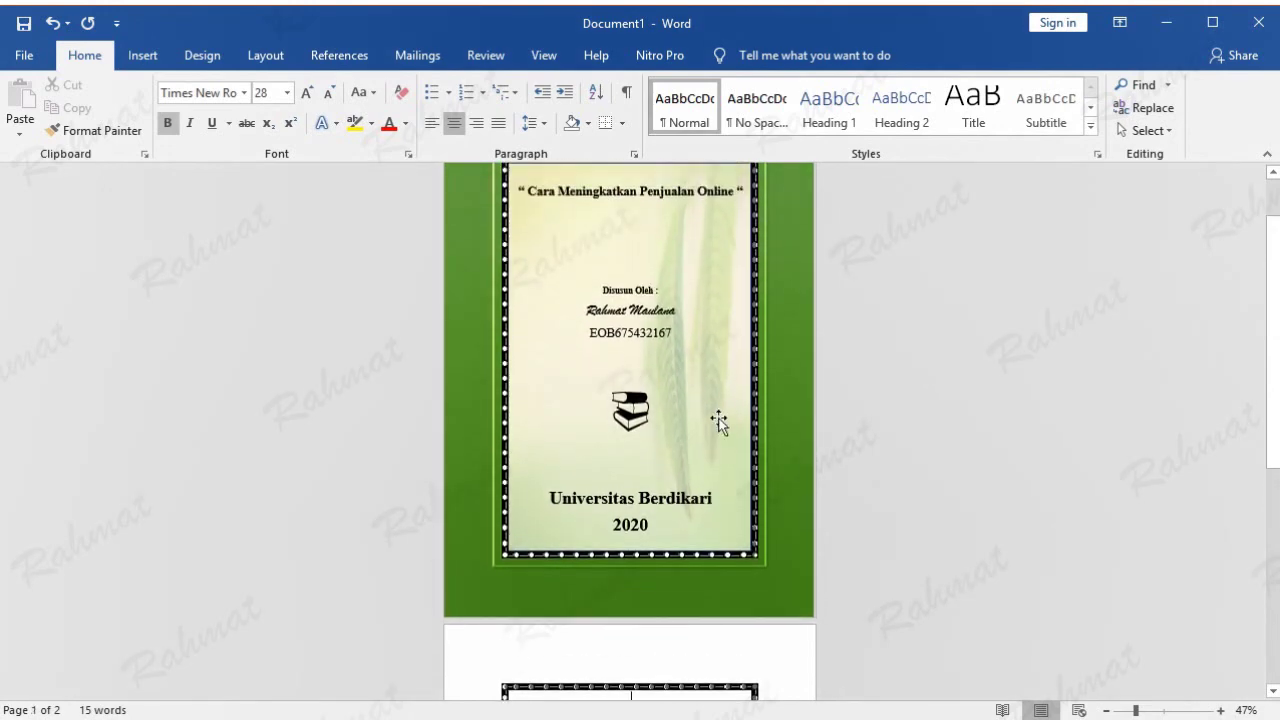
{"action": "scroll", "coordinate": [719, 422], "scroll_direction": "down", "scroll_amount": 1}
Apply the art page border to 'This section - First page only'
{"action": "left_click", "coordinate": [200, 60]}
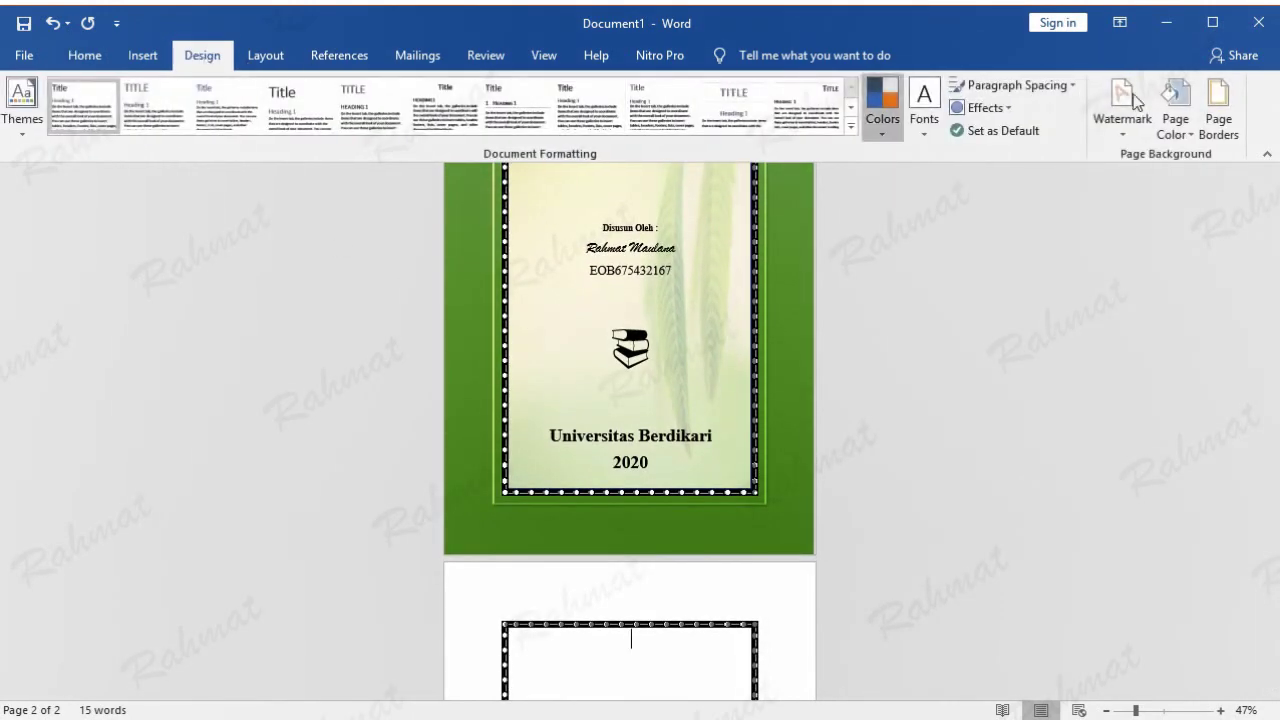
{"action": "left_click", "coordinate": [1214, 128]}
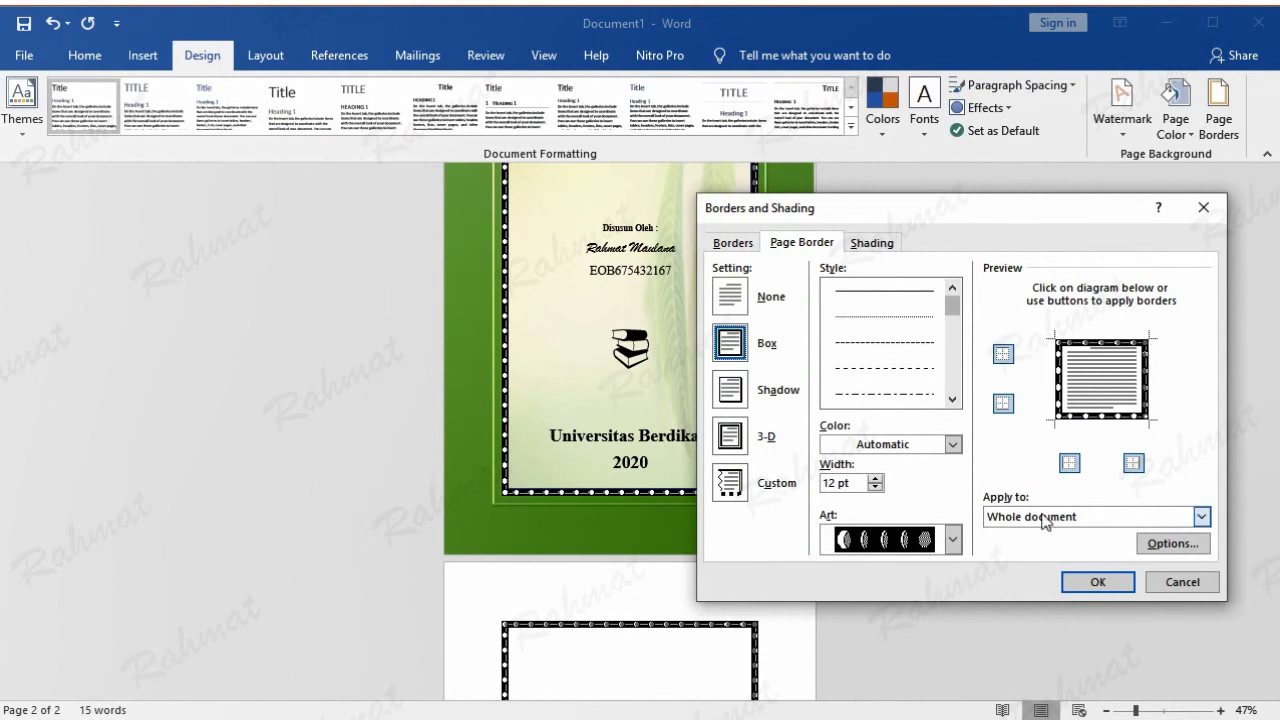
{"action": "left_click", "coordinate": [1201, 516]}
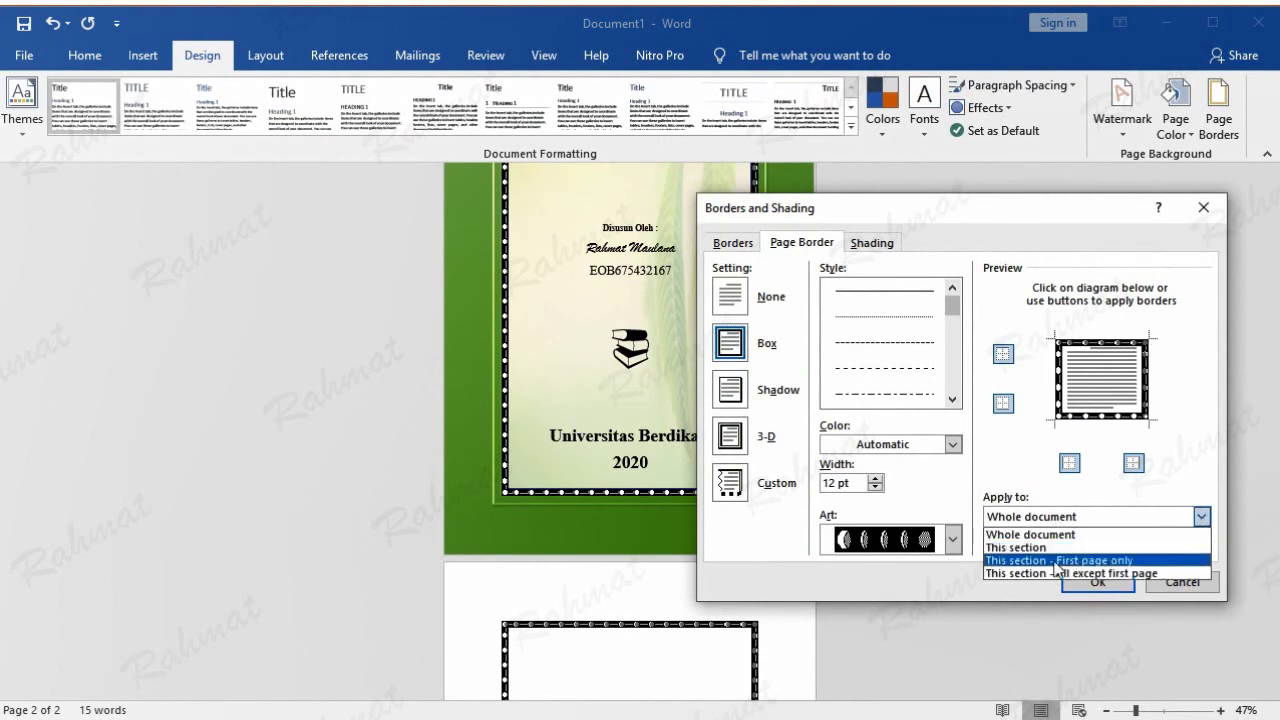
{"action": "left_click", "coordinate": [1098, 562]}
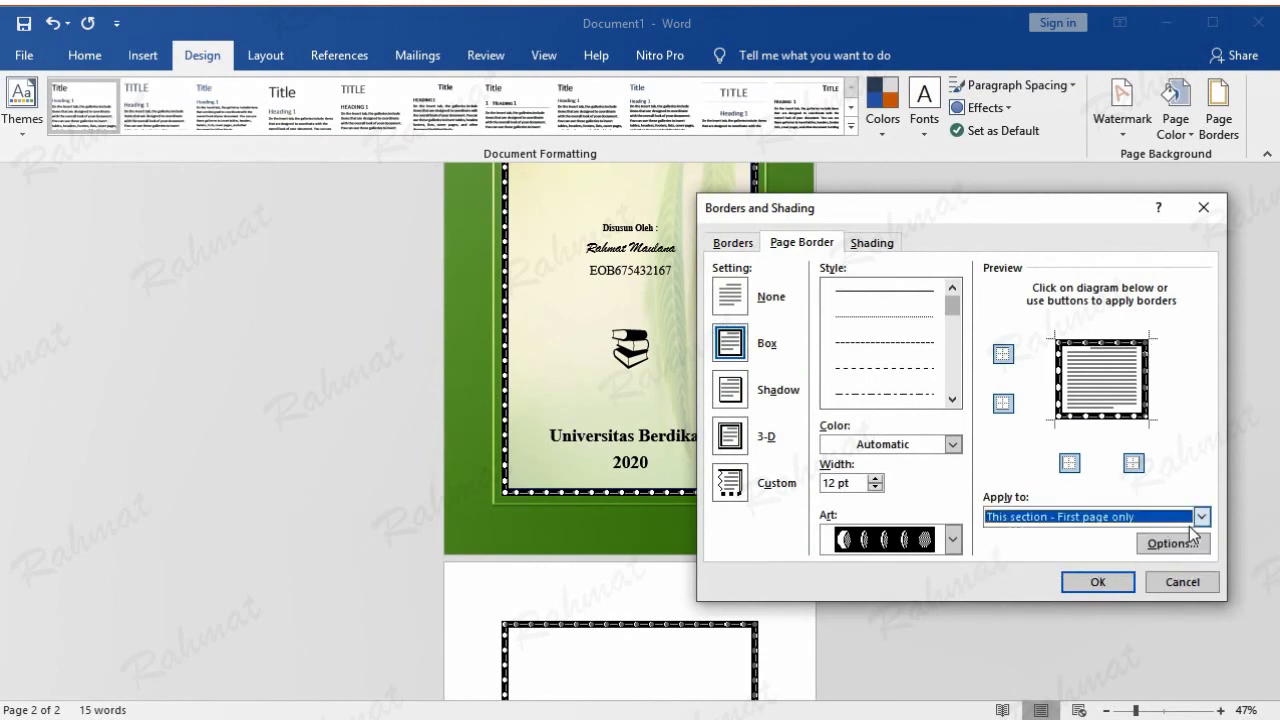
{"action": "left_click", "coordinate": [1098, 582]}
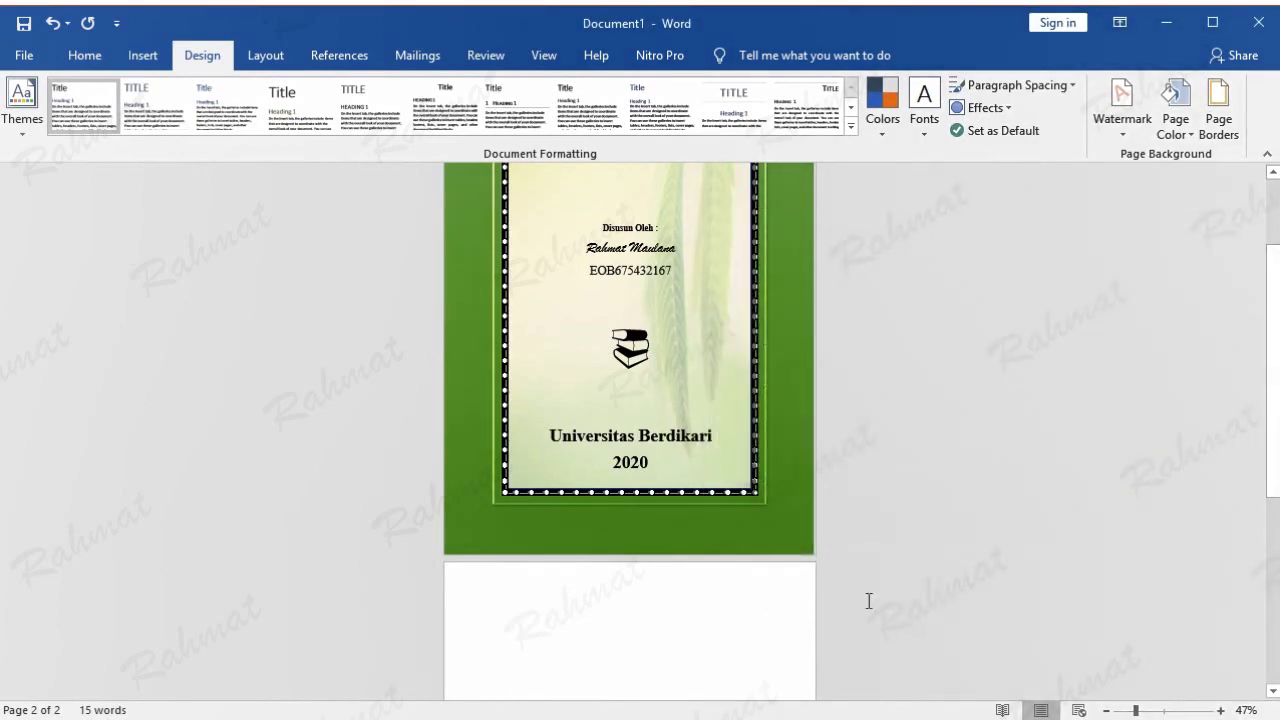
{"action": "scroll", "coordinate": [828, 627], "scroll_direction": "down", "scroll_amount": 1}
{"action": "scroll", "coordinate": [871, 591], "scroll_direction": "down", "scroll_amount": 3}
{"action": "scroll", "coordinate": [691, 429], "scroll_direction": "up", "scroll_amount": 2}
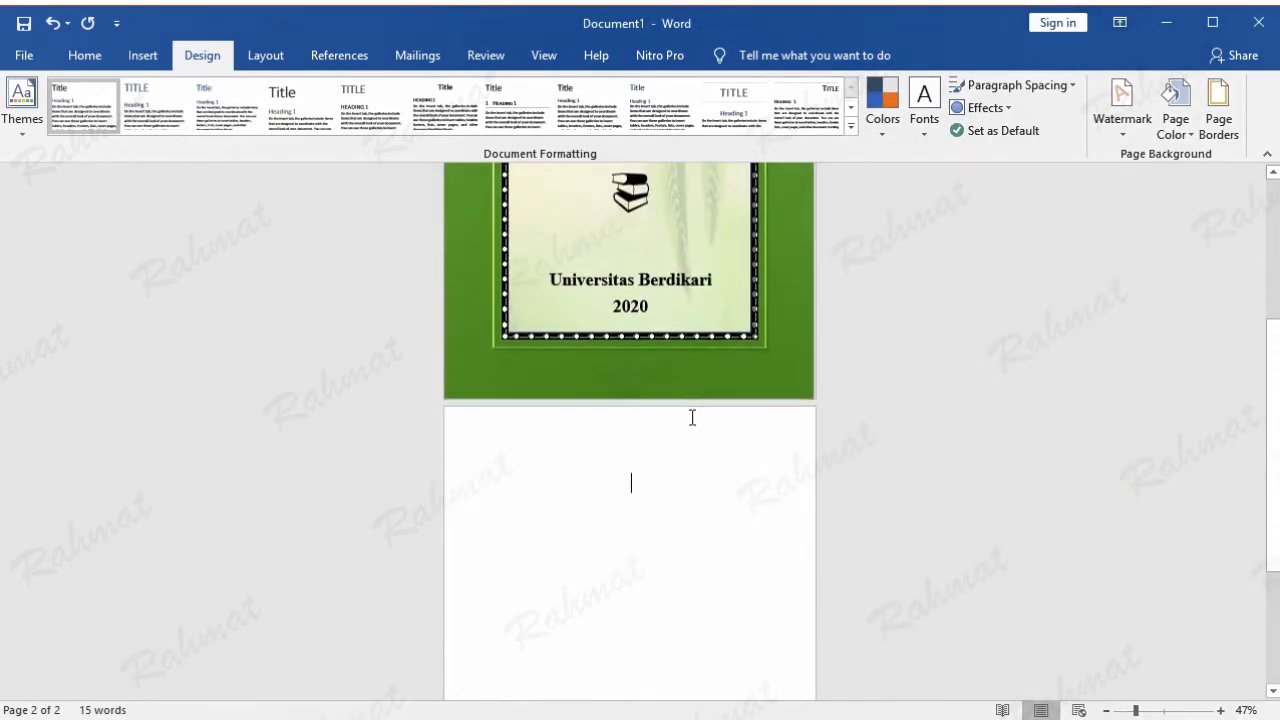
{"action": "scroll", "coordinate": [692, 417], "scroll_direction": "up", "scroll_amount": 1}
{"action": "scroll", "coordinate": [690, 410], "scroll_direction": "up", "scroll_amount": 1}
{"action": "scroll", "coordinate": [690, 408], "scroll_direction": "up", "scroll_amount": 1}
{"action": "scroll", "coordinate": [692, 405], "scroll_direction": "up", "scroll_amount": 1}
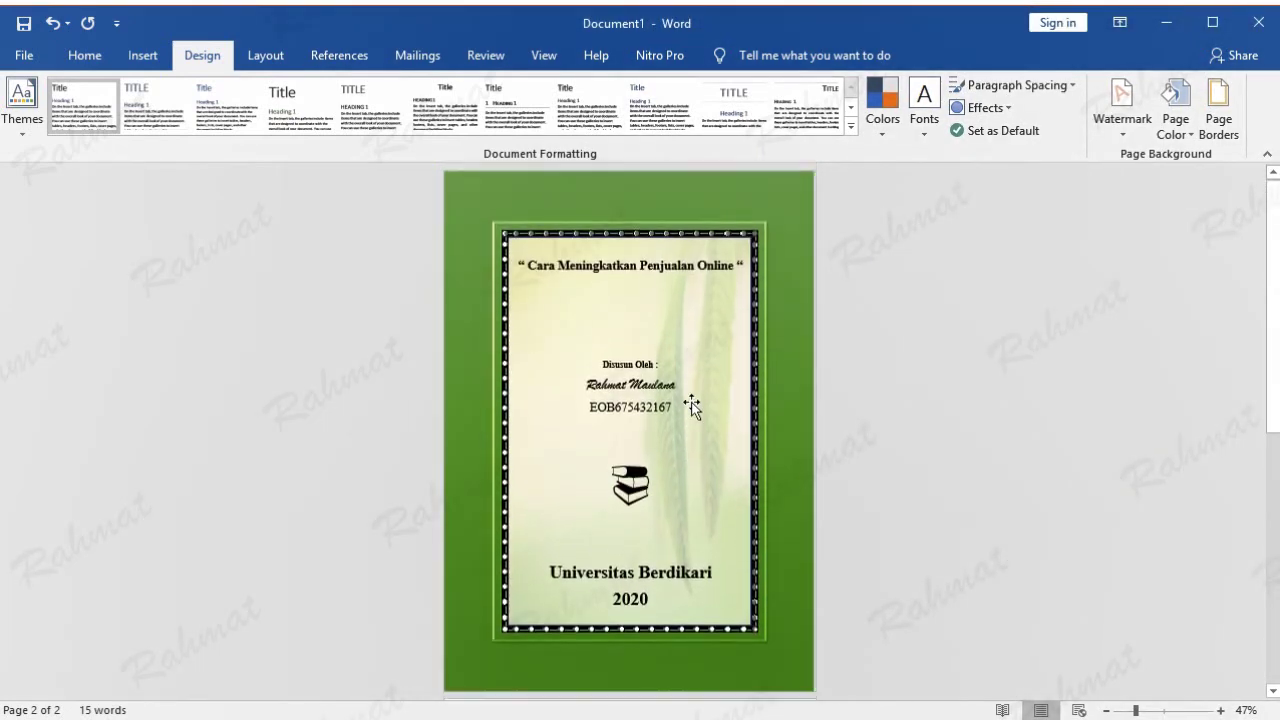
{"action": "left_click", "coordinate": [28, 58]}
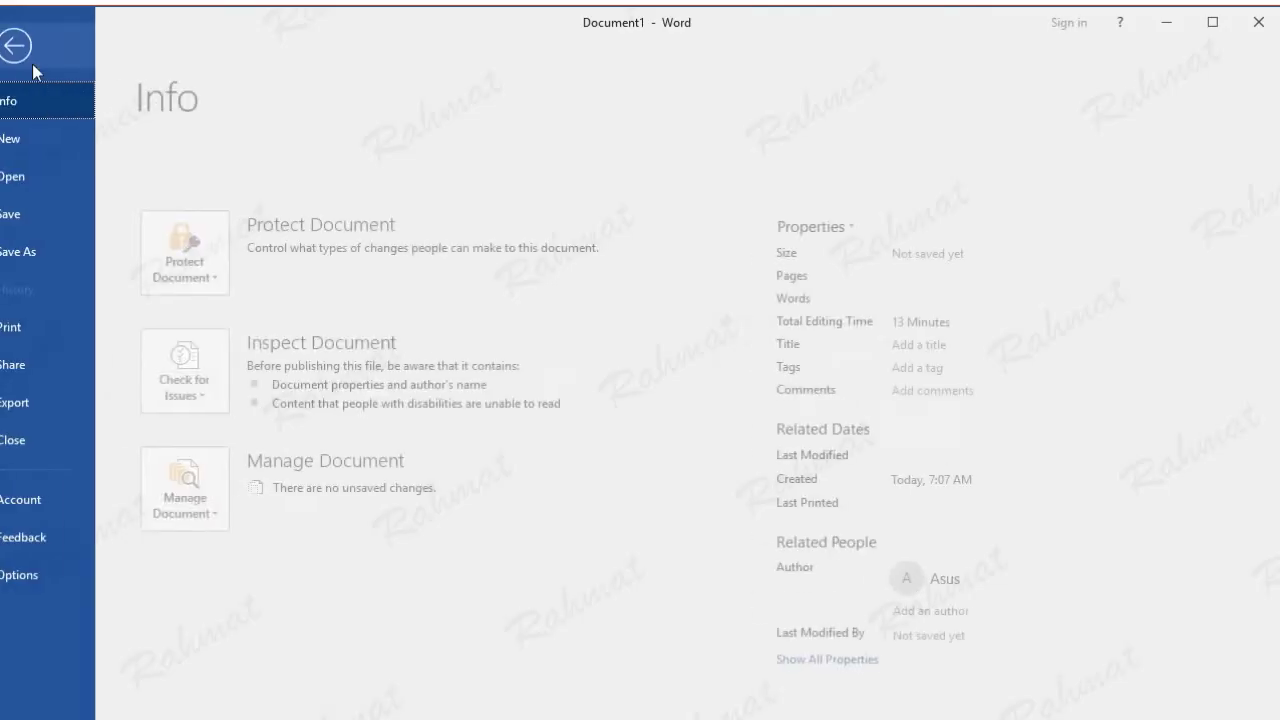
{"action": "left_click", "coordinate": [40, 331]}
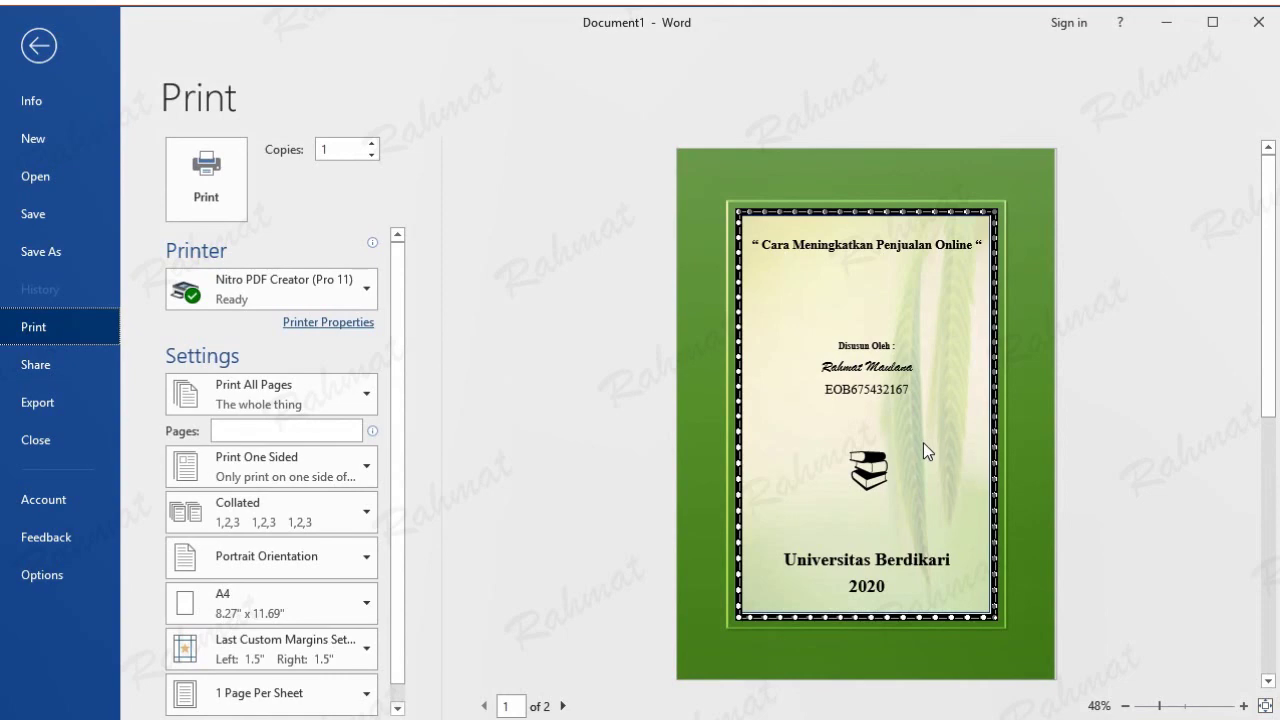
{"action": "left_click", "coordinate": [39, 46]}
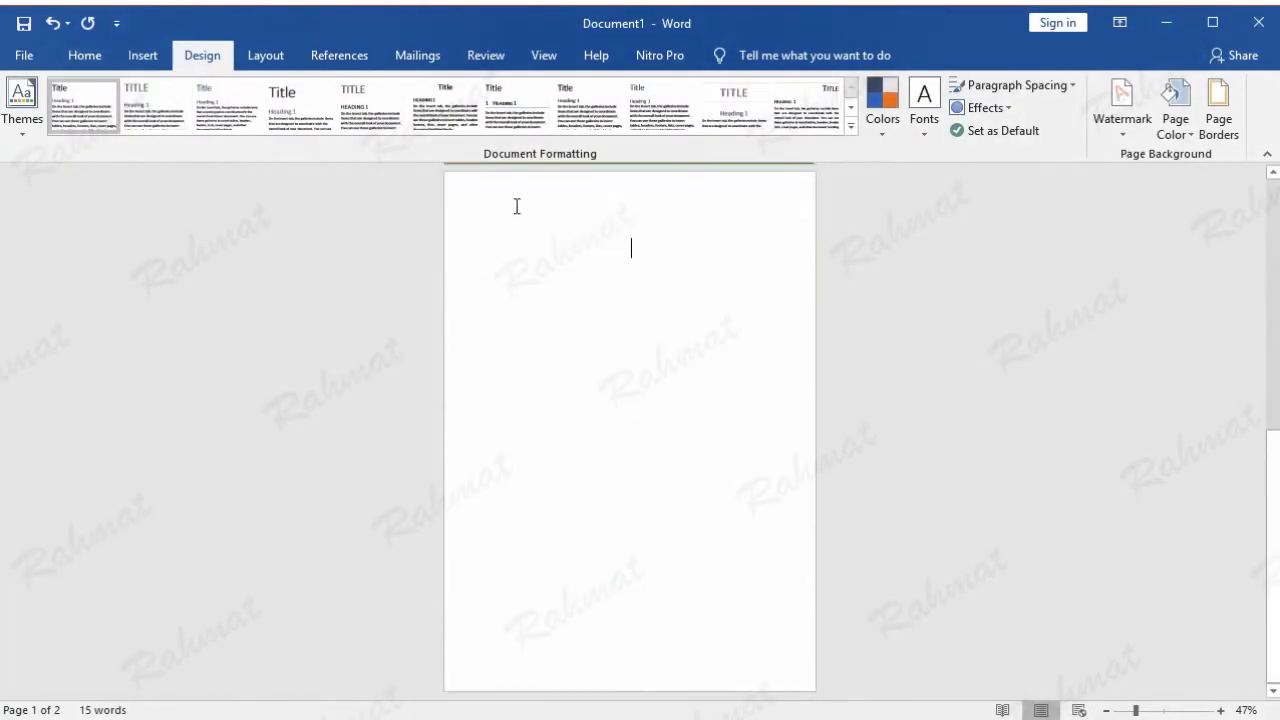
{"action": "scroll", "coordinate": [794, 329], "scroll_direction": "up", "scroll_amount": 1}
{"action": "scroll", "coordinate": [794, 325], "scroll_direction": "up", "scroll_amount": 1}
{"action": "scroll", "coordinate": [793, 321], "scroll_direction": "up", "scroll_amount": 2}
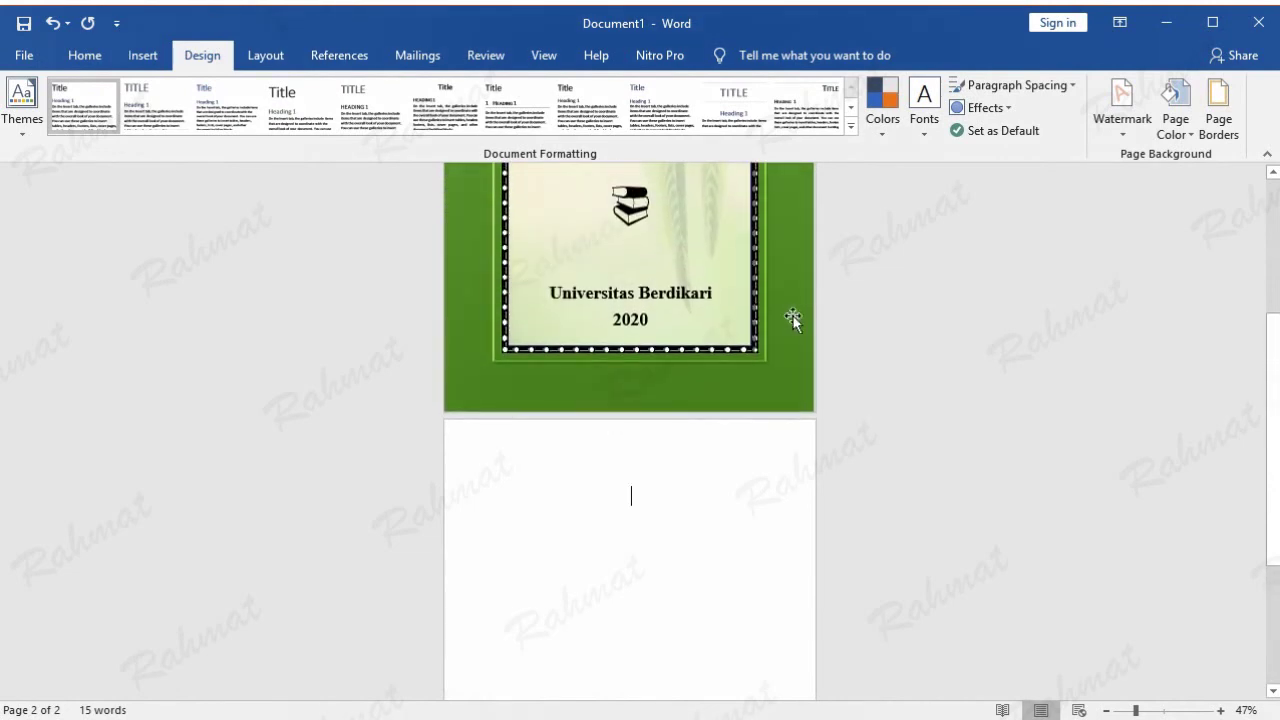
{"action": "scroll", "coordinate": [793, 315], "scroll_direction": "up", "scroll_amount": 2}
{"action": "scroll", "coordinate": [793, 311], "scroll_direction": "up", "scroll_amount": 1}
{"action": "scroll", "coordinate": [793, 311], "scroll_direction": "up", "scroll_amount": 2}
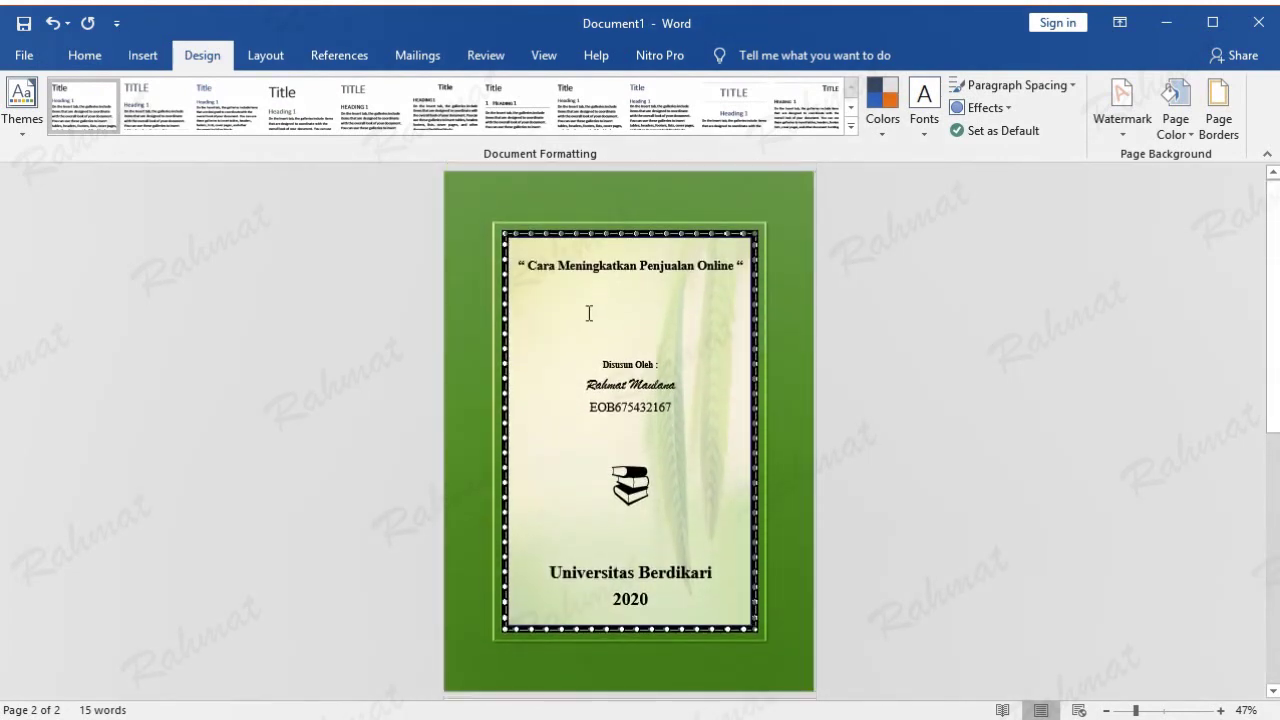